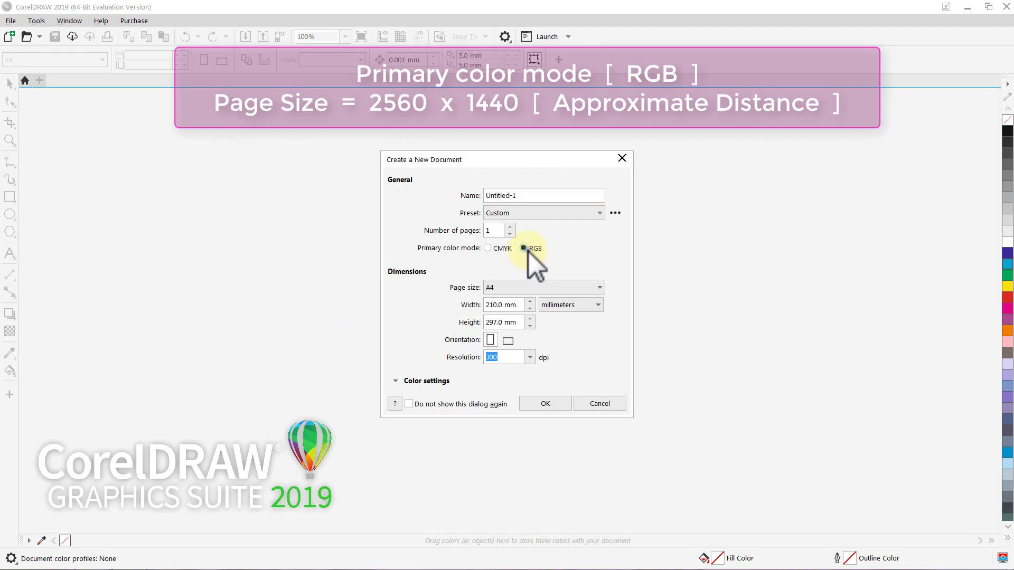
Create the new document with a custom page size of 2560 mm wide by 1440 mm high
left_click(519, 305)
double_click(508, 304)
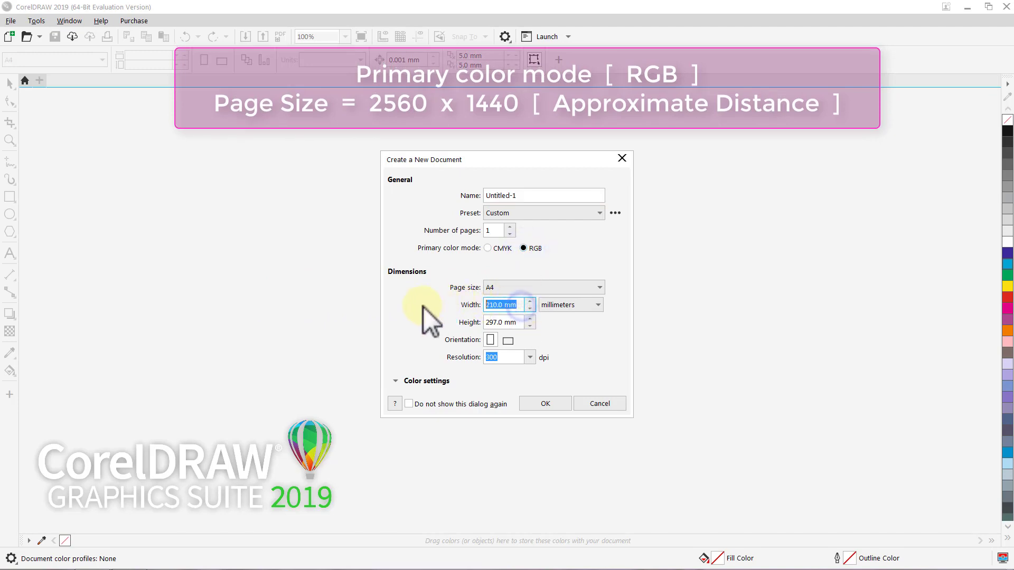
type("2,56")
type("0")
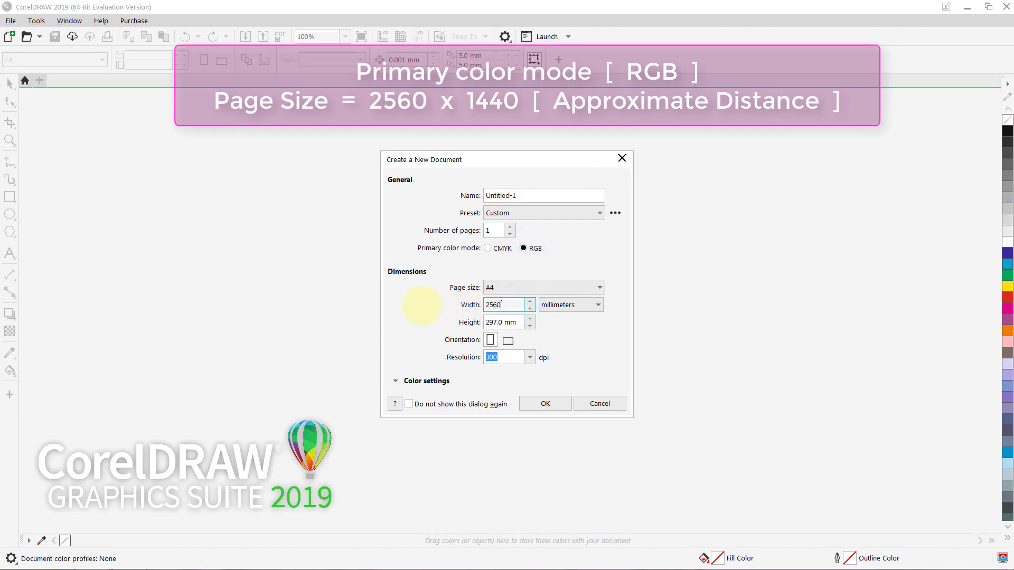
left_click_drag(514, 323, 484, 322)
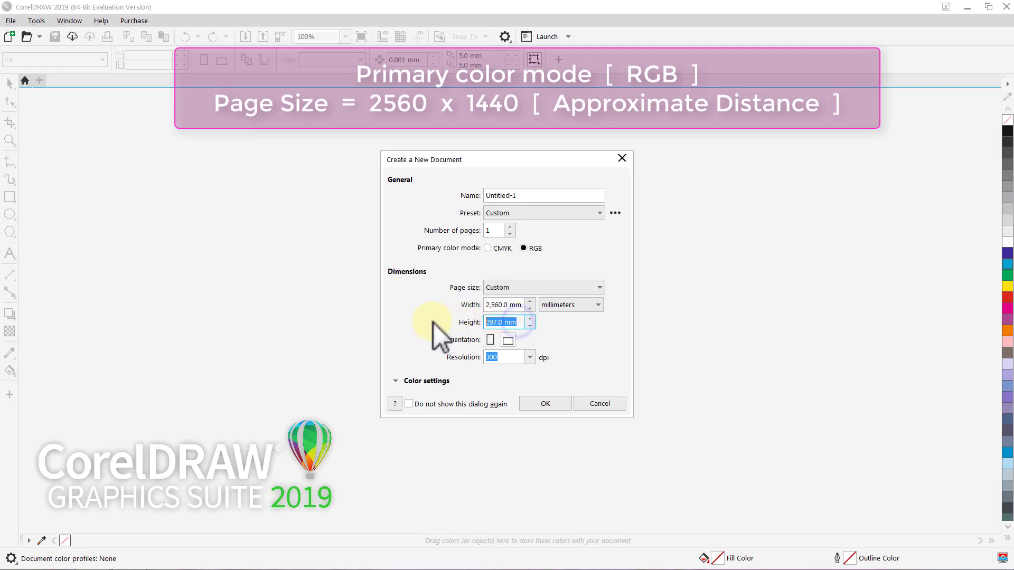
type("1440")
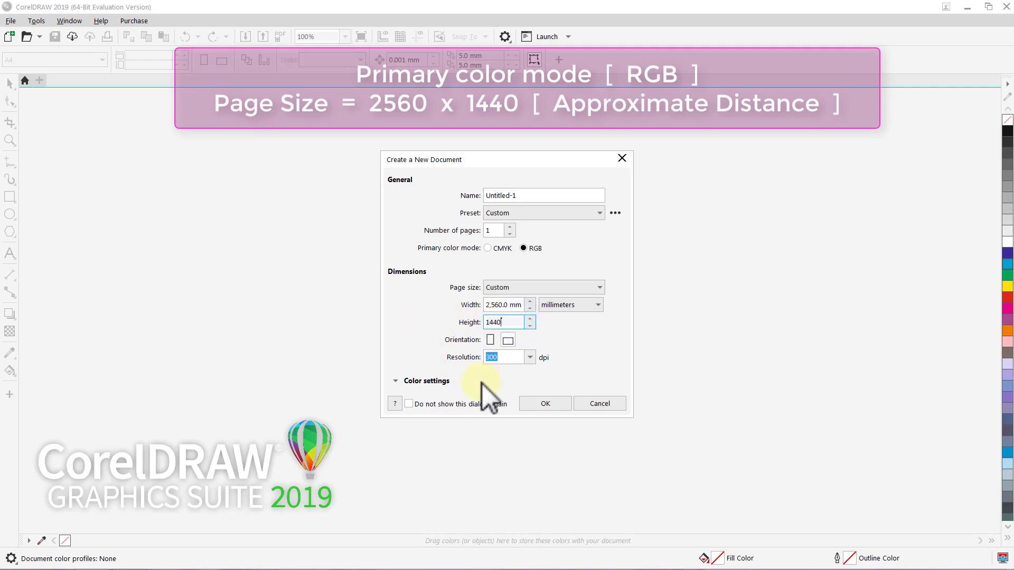
left_click(536, 404)
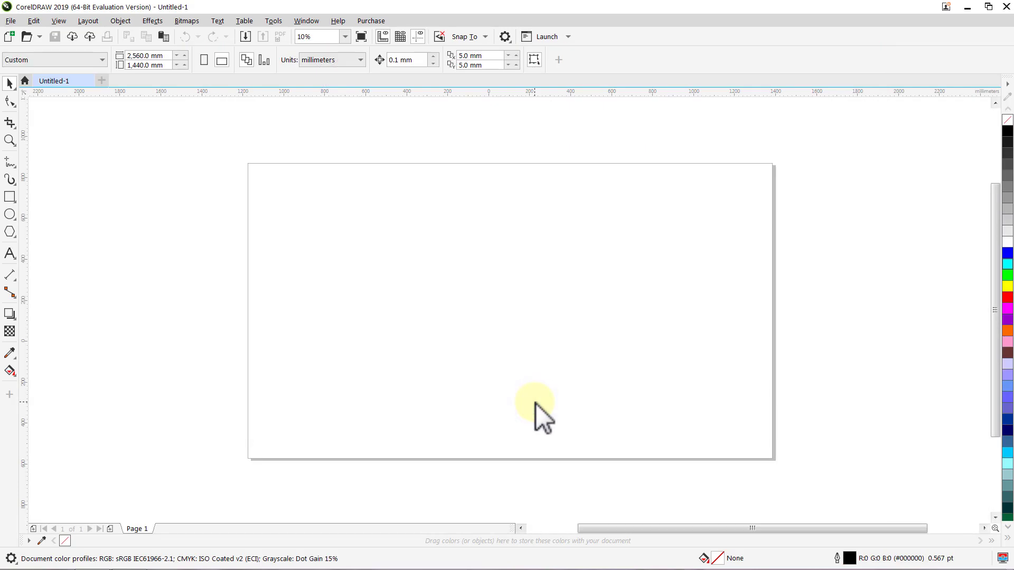
Change the default toolbar button size to Medium
left_click(316, 23)
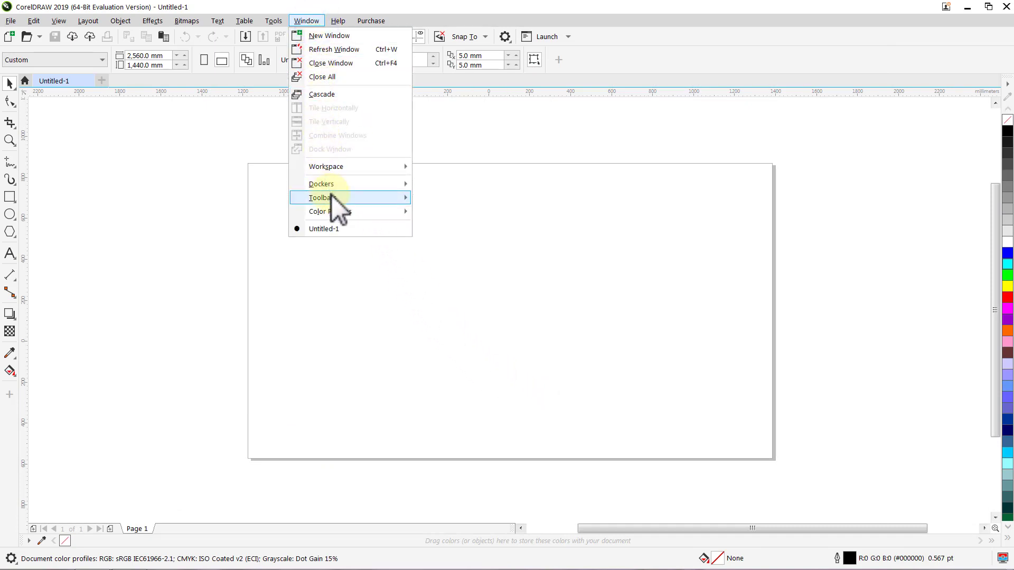
mouse_move(332, 197)
mouse_move(498, 203)
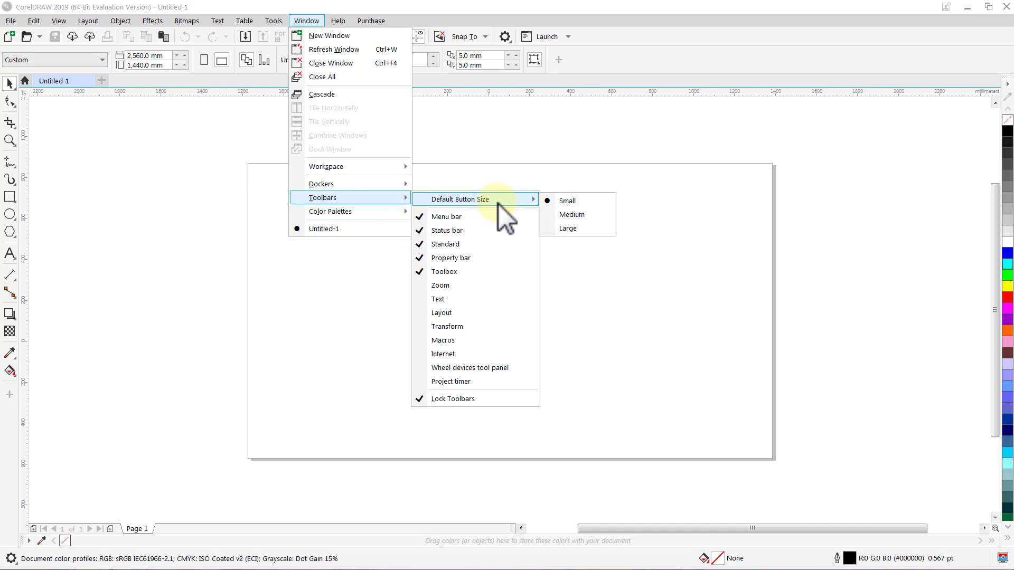
left_click(597, 214)
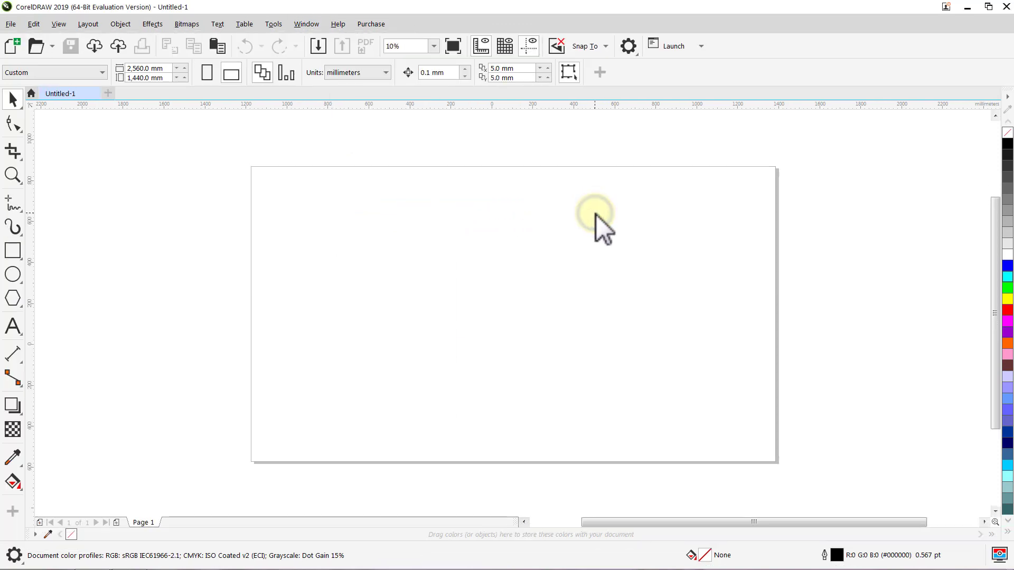
Set the default outline width for the Ellipse tool to 2.0 pt
type("4")
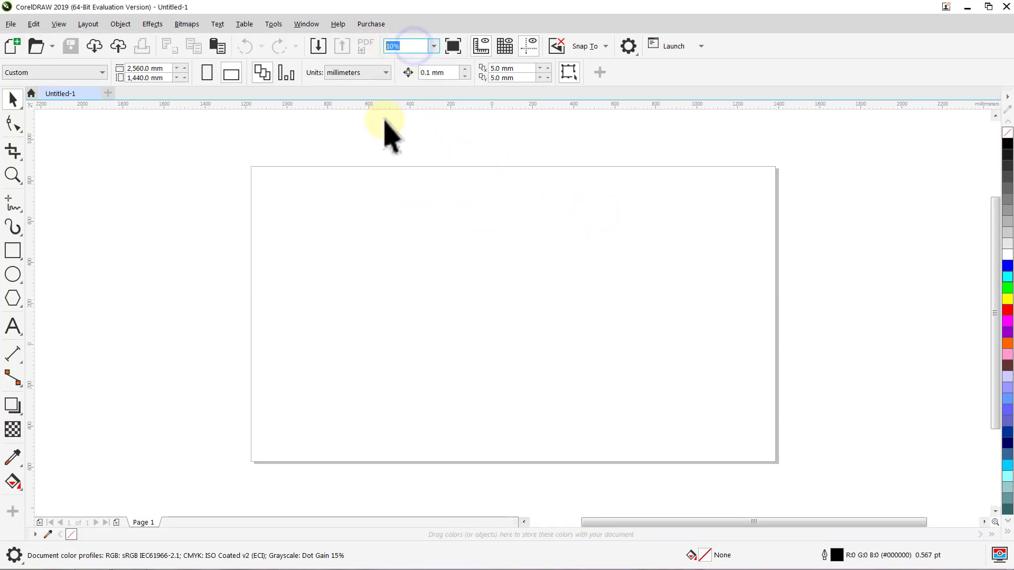
type("7")
key("Return")
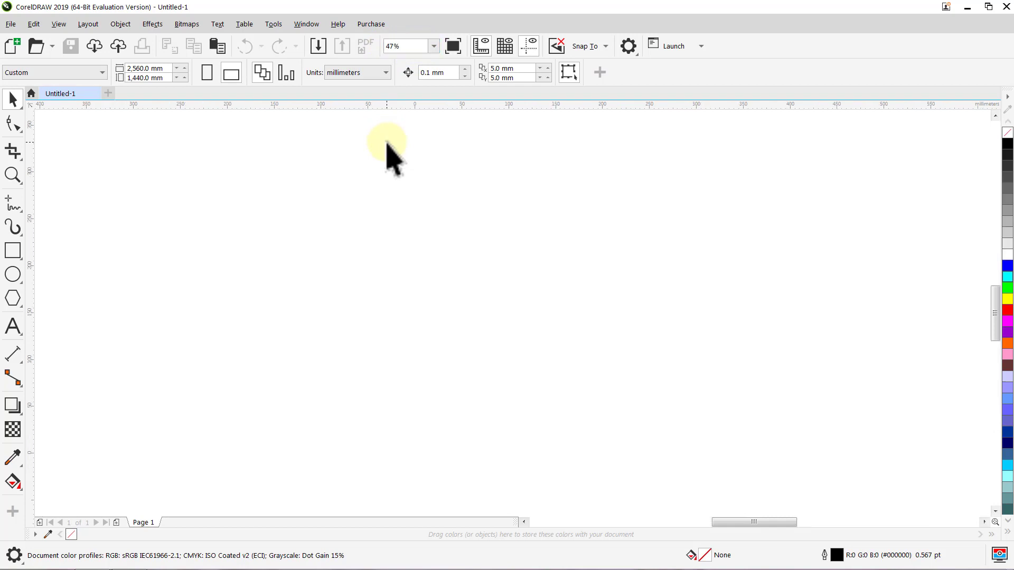
left_click(17, 274)
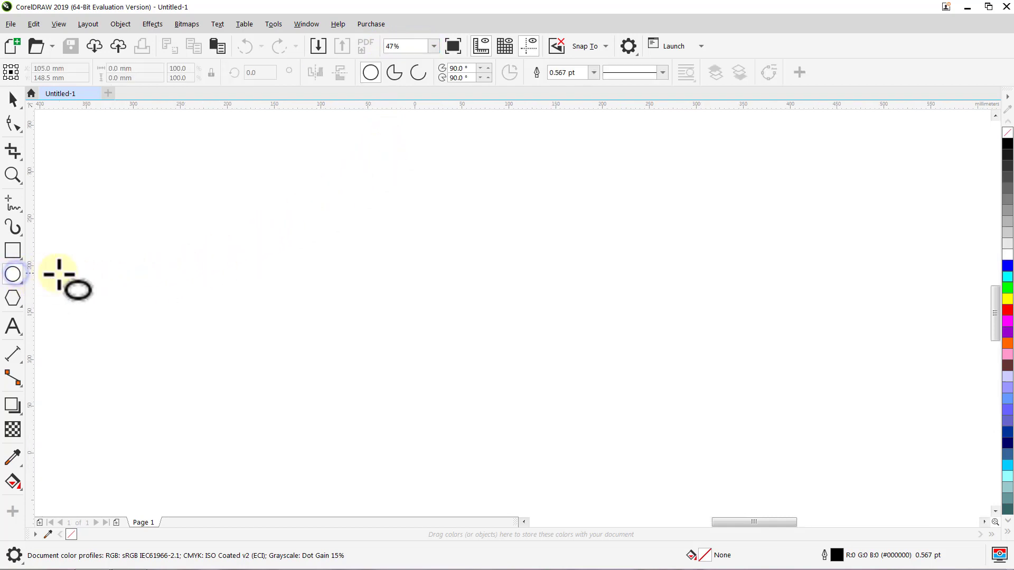
left_click(594, 75)
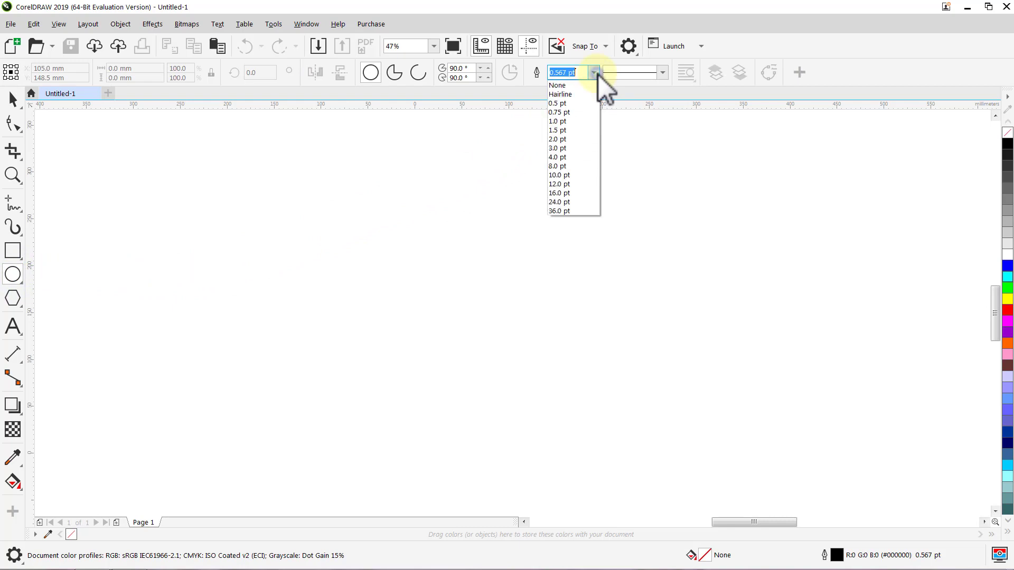
left_click(574, 139)
left_click(528, 362)
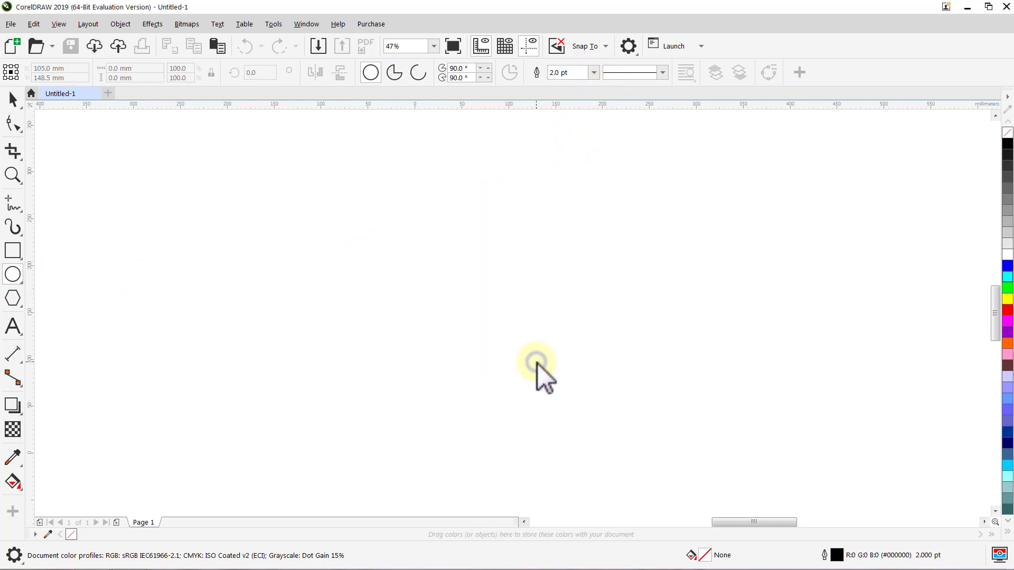
Draw a circle near the middle of the view and set its diameter to 400 mm with the proportions locked
left_click_drag(517, 315, 691, 315)
key("space")
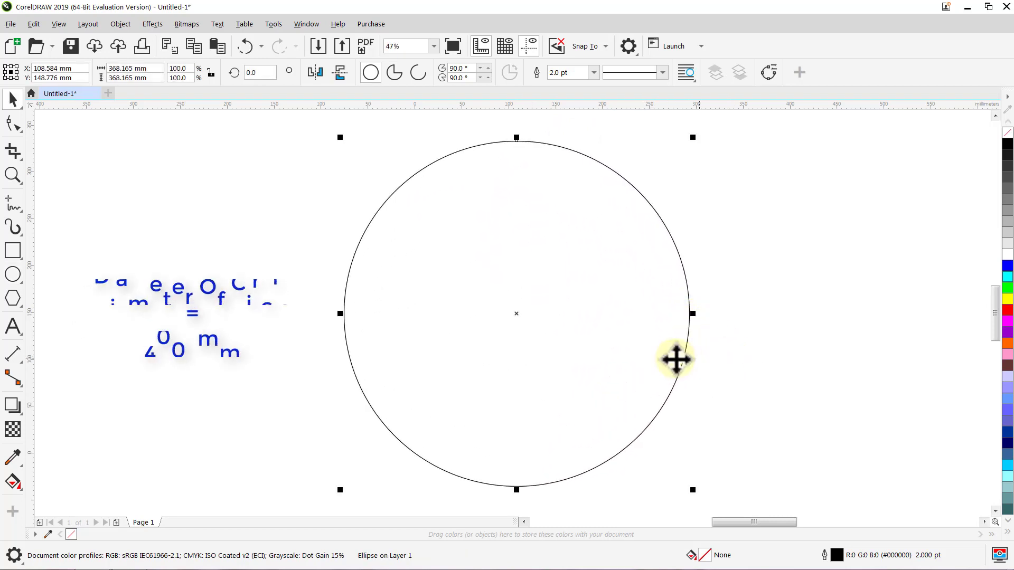
left_click(211, 73)
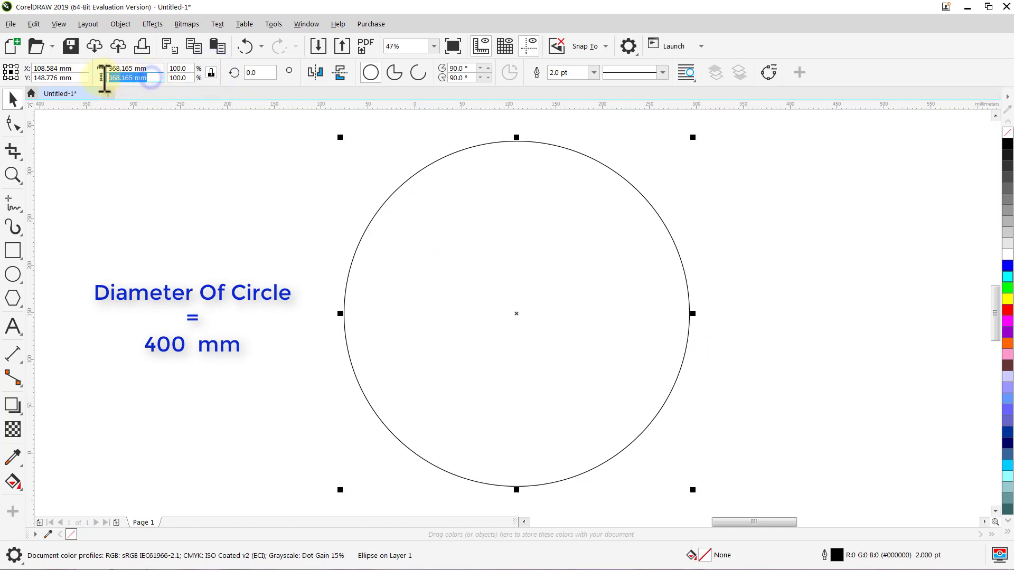
key("Return")
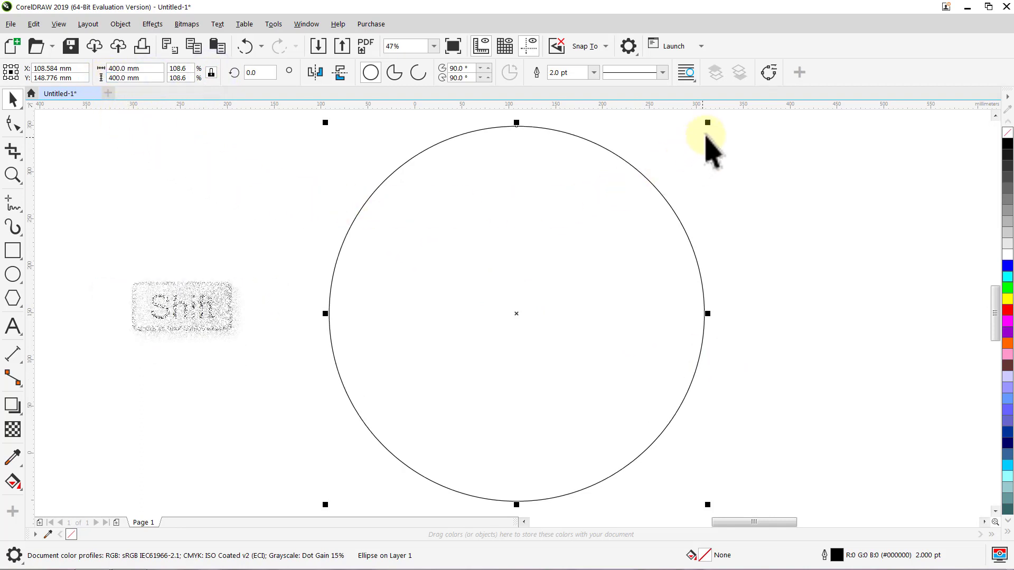
Make a smaller concentric copy of the circle and set its diameter to 300 mm
left_click_drag(707, 122, 666, 164)
right_click(668, 164)
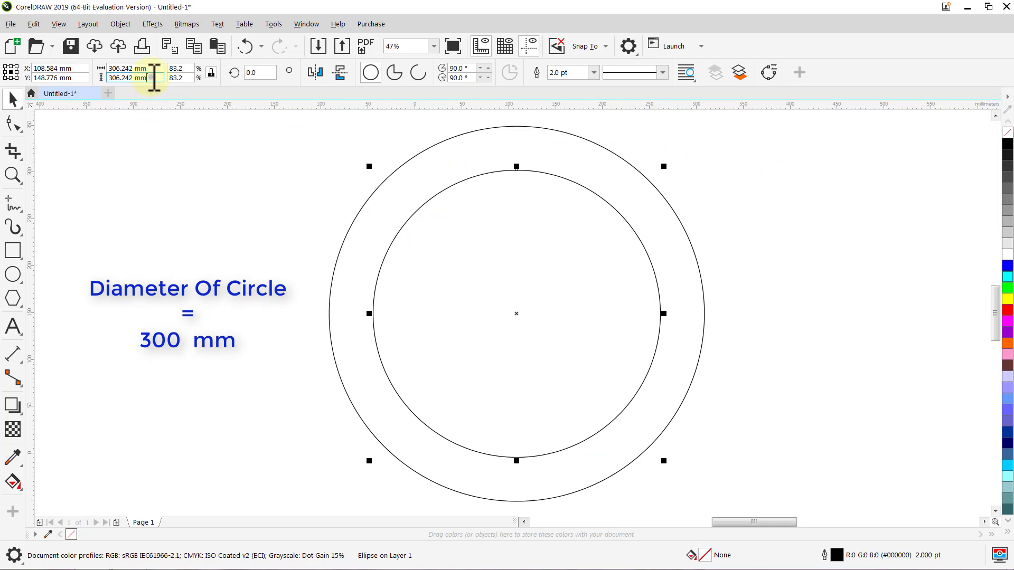
type("300")
key("Return")
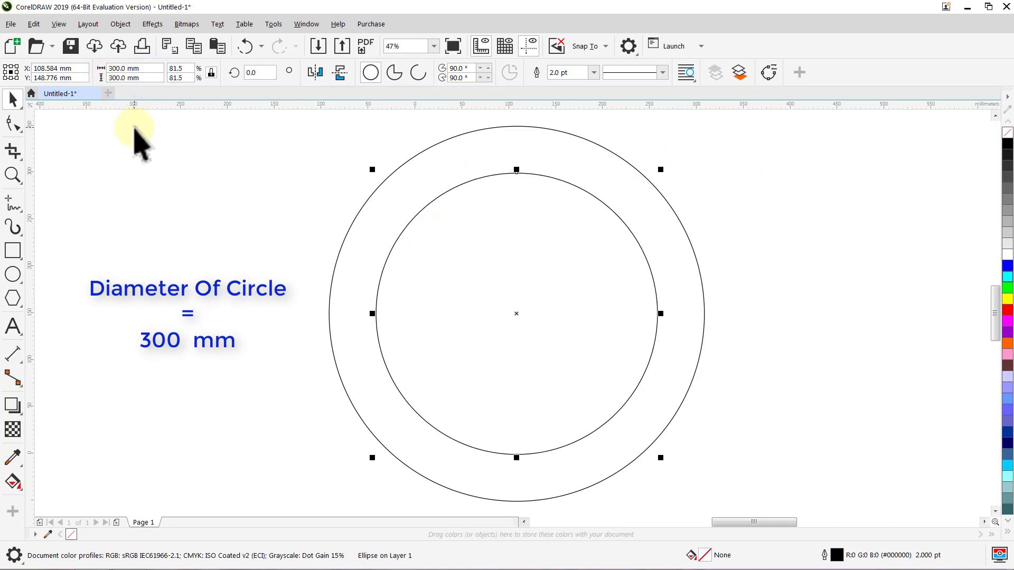
left_click(135, 140)
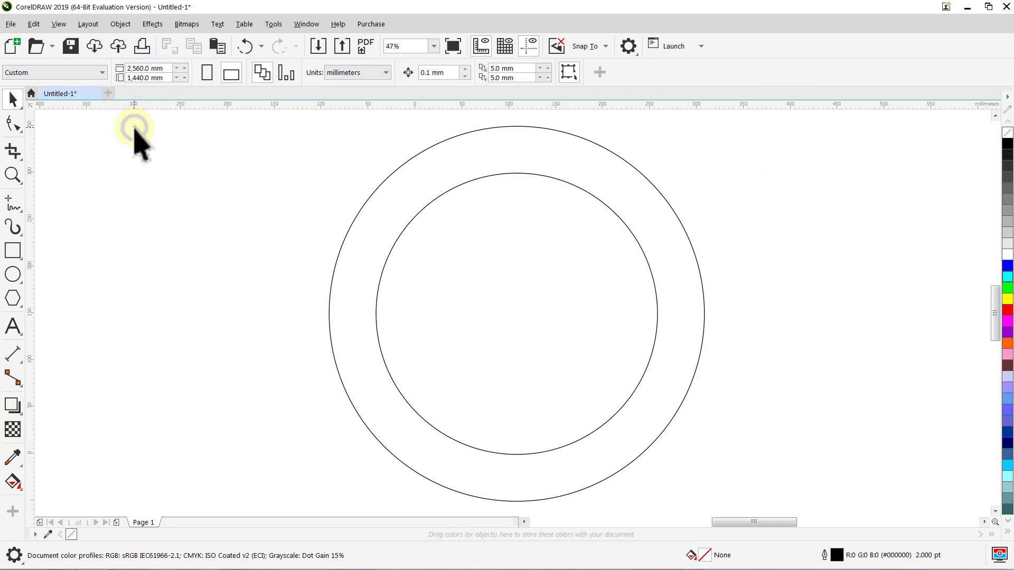
Draw a vertical 2-point line from the top of the outer circle through the centre to its bottom
left_click(16, 203)
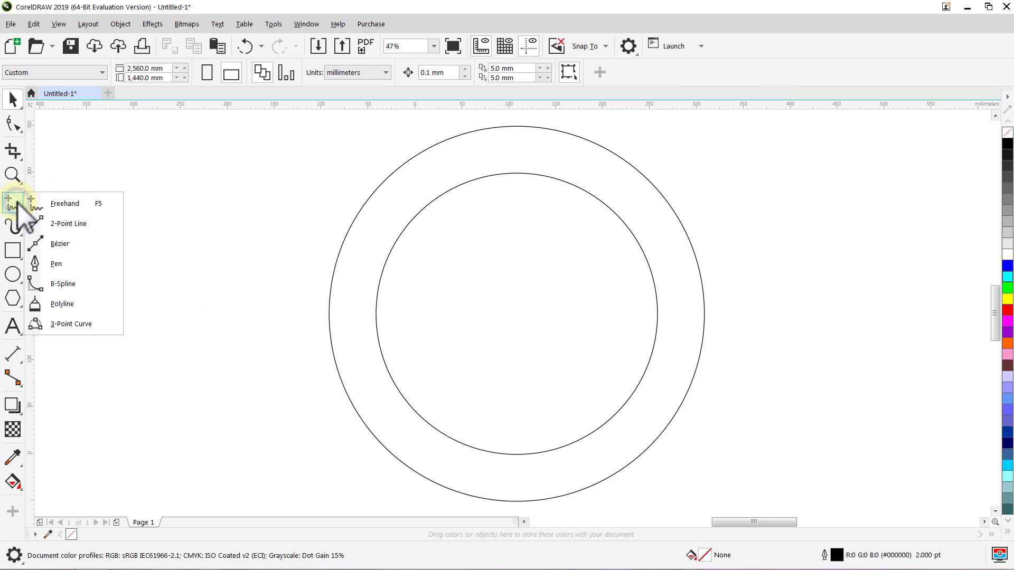
left_click(58, 223)
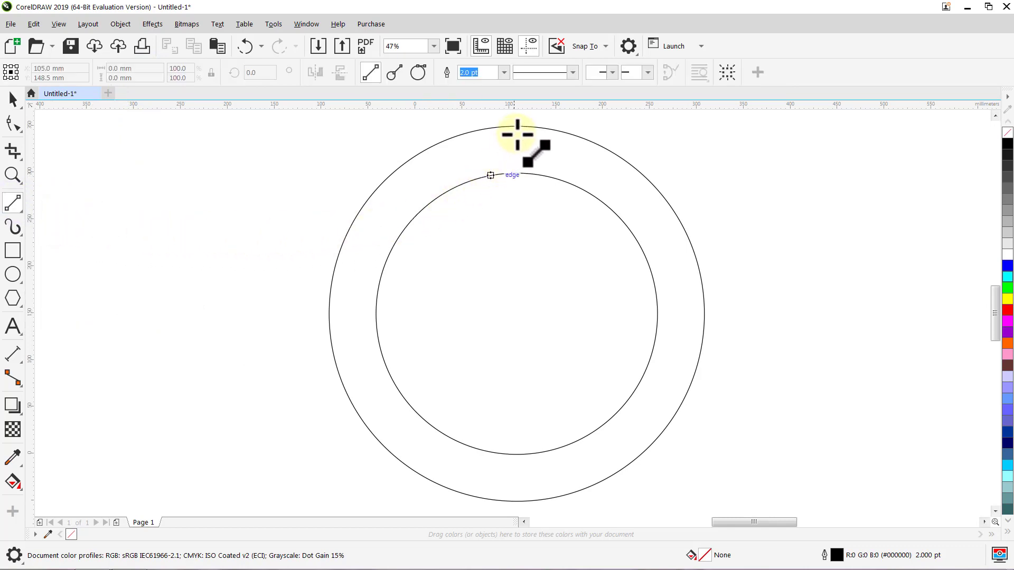
key("ctrl")
left_click_drag(516, 128, 516, 501)
key("space")
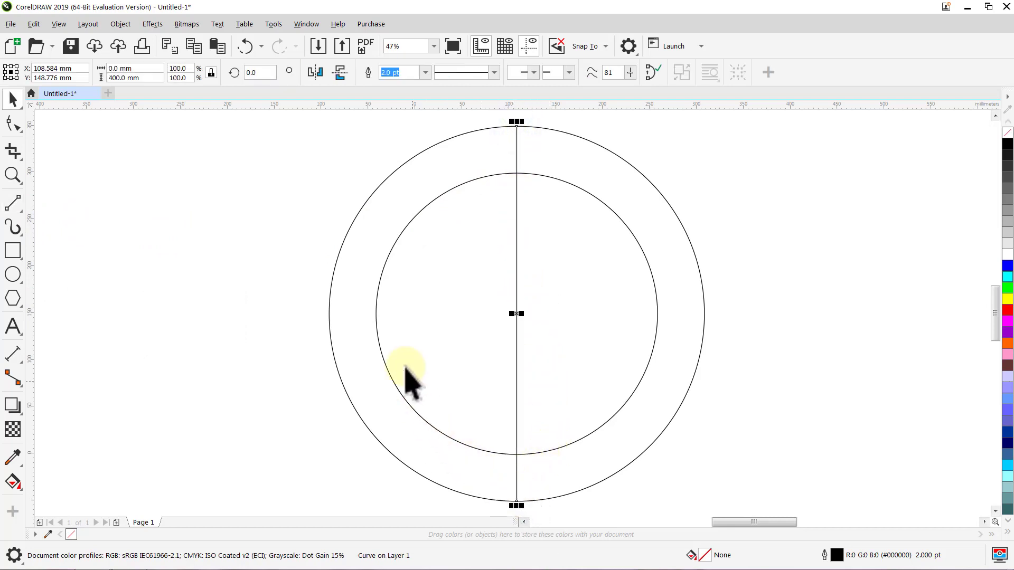
Rotate one copy of the vertical line by 36 degrees about its centre, and collapse the Transform docker
left_click(295, 24)
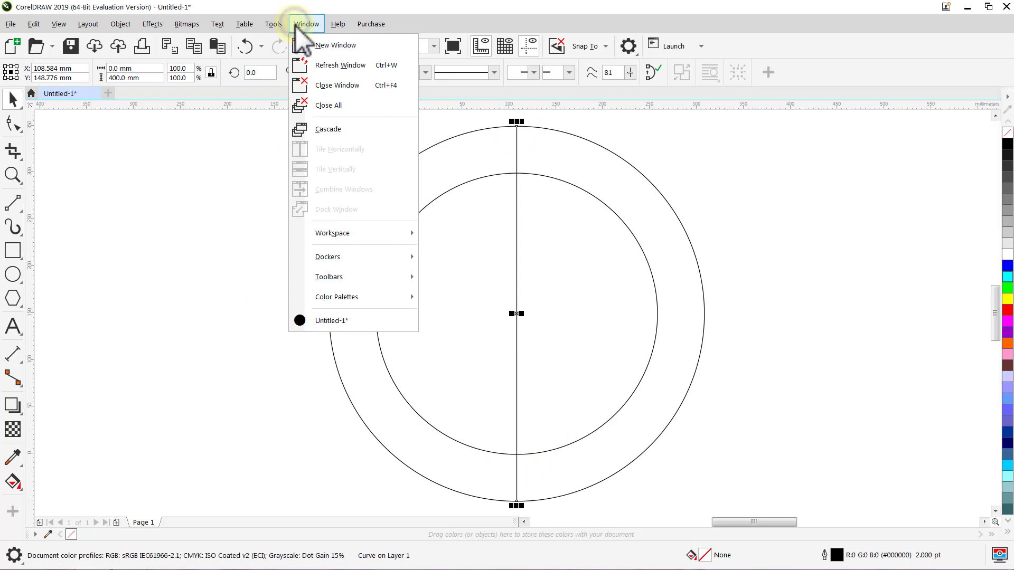
mouse_move(315, 253)
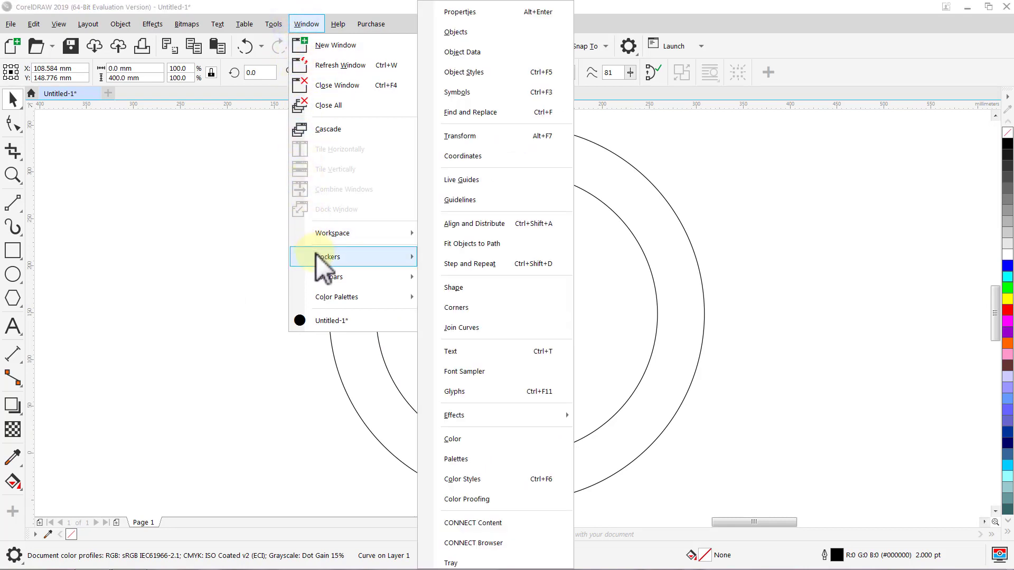
left_click(490, 138)
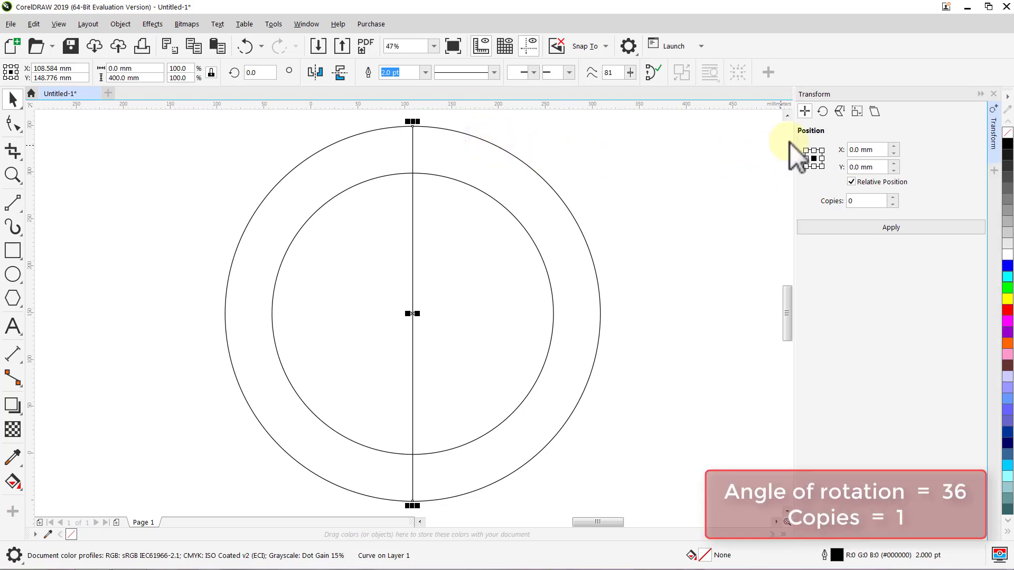
left_click(822, 112)
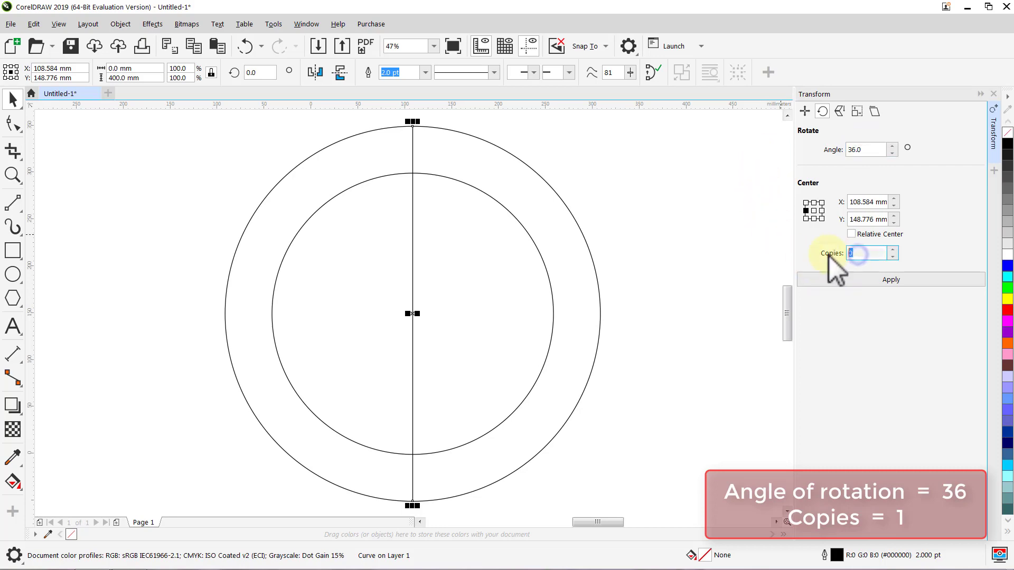
type("1")
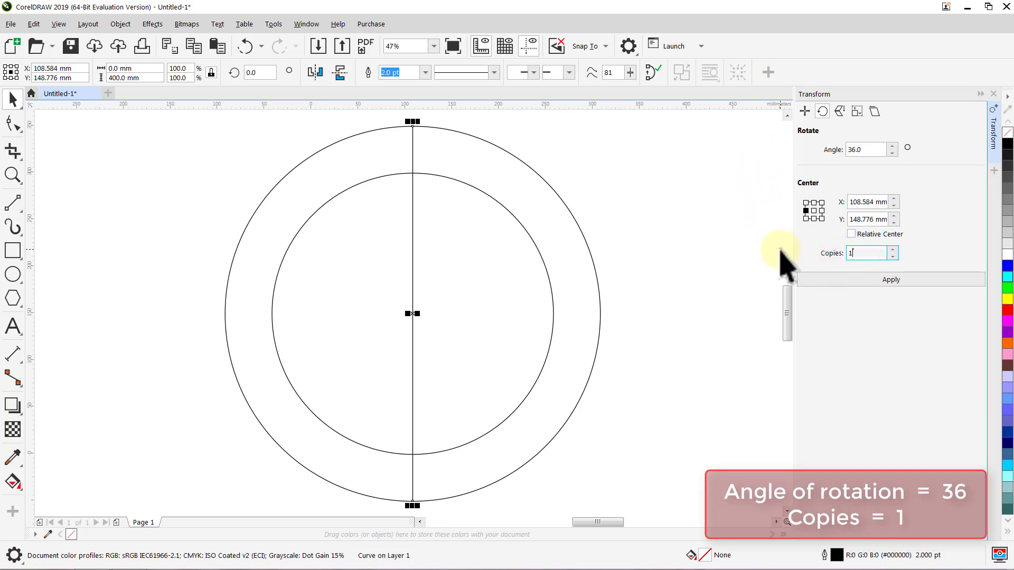
left_click(886, 283)
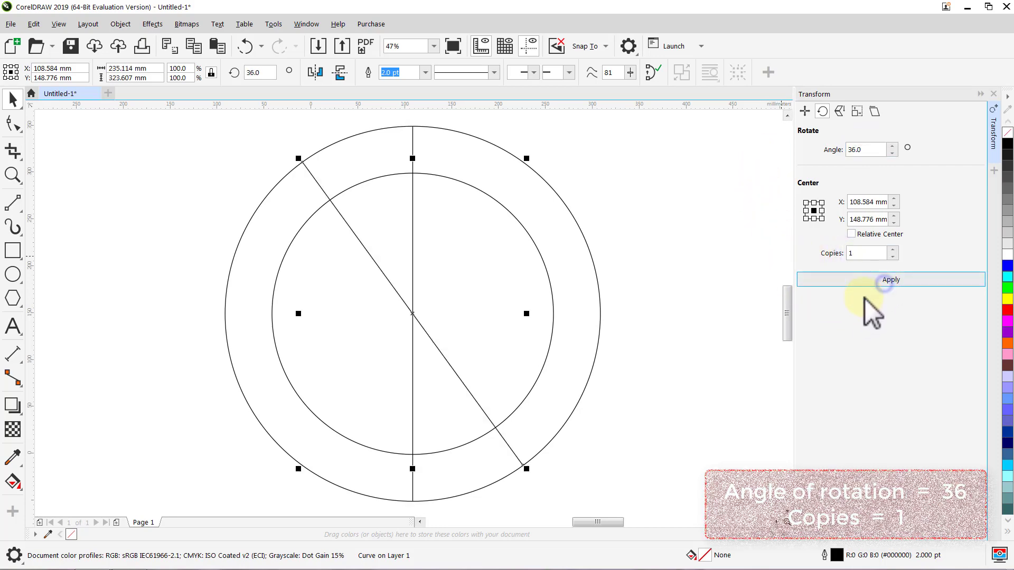
left_click(994, 153)
left_click(868, 233)
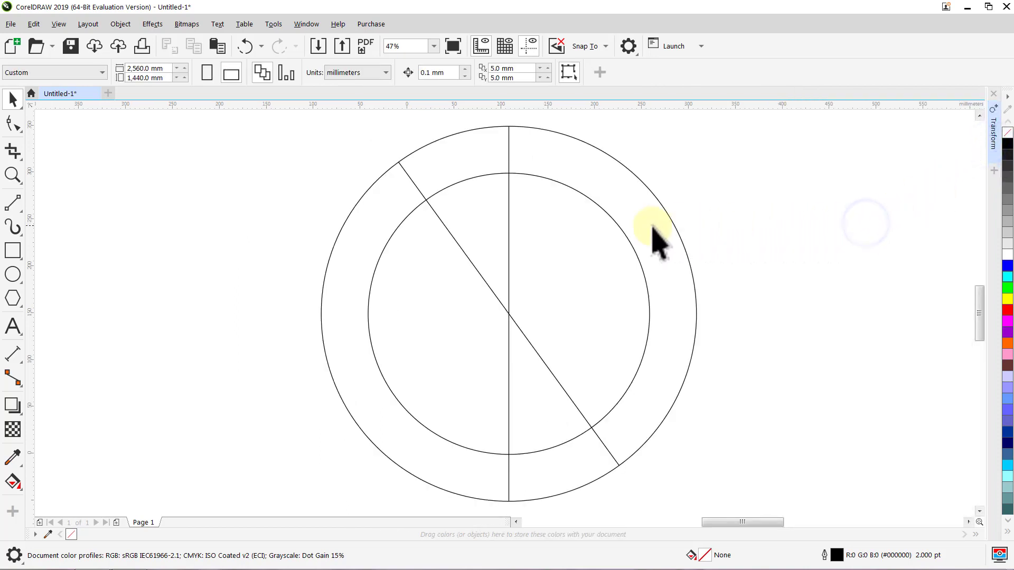
Draw a line joining the vertical line's top to the tilted line's lower end, and a horizontal line from the centre past the outer circle
left_click(14, 206)
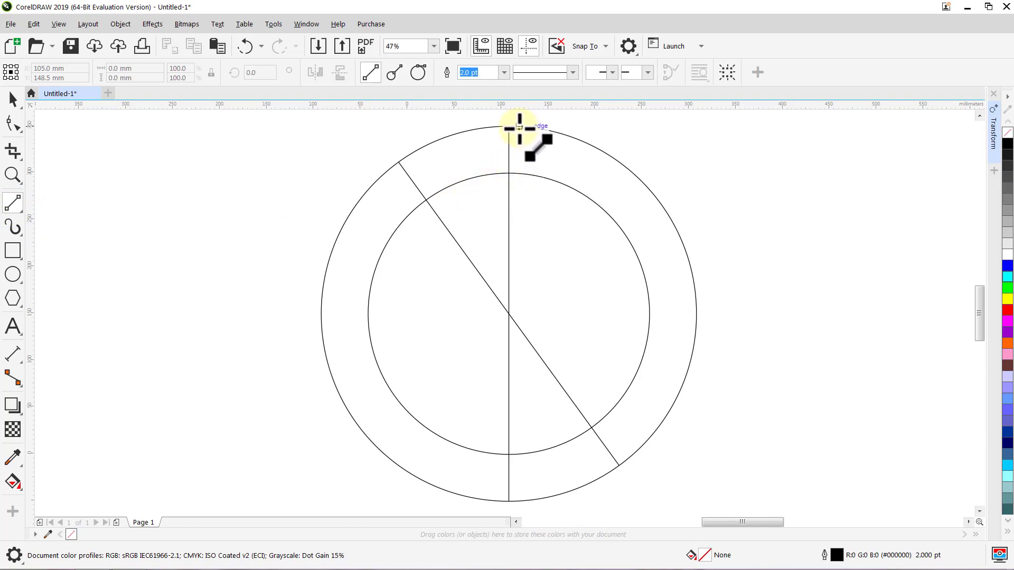
left_click_drag(509, 127, 619, 464)
key("ctrl")
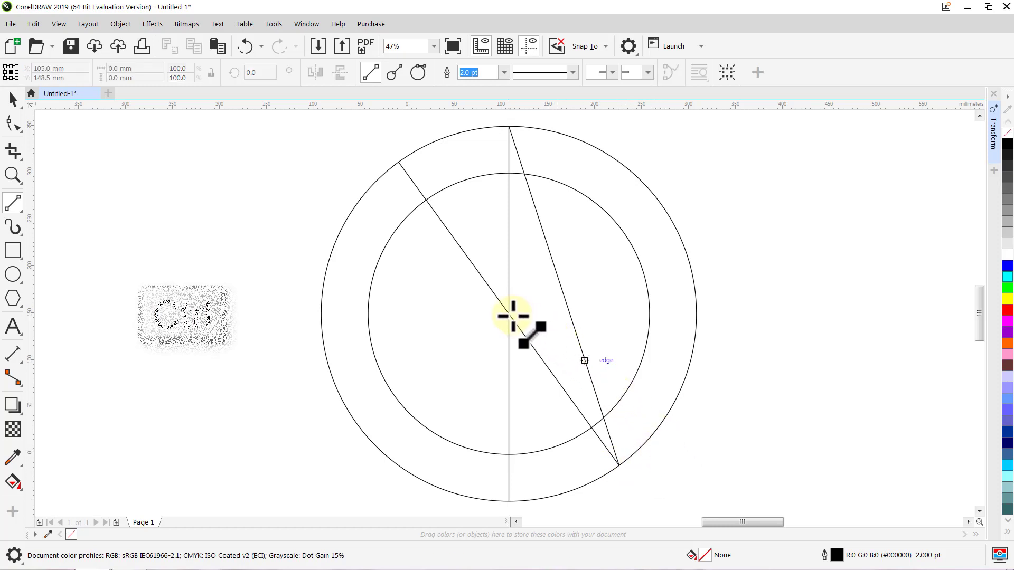
left_click_drag(510, 315, 753, 313)
key("space")
left_click(759, 361)
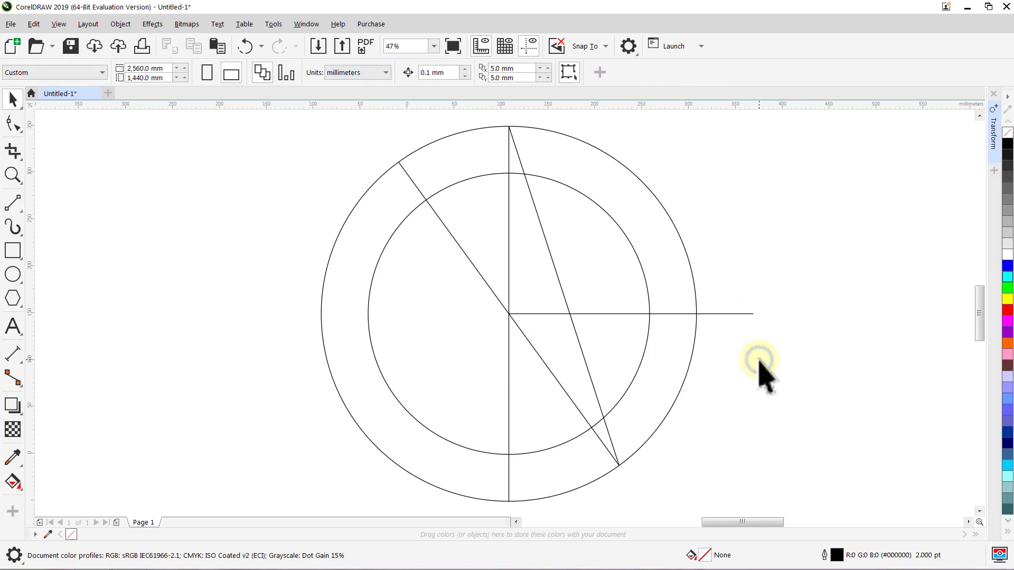
Delete the vertical diameter line and its tilted copy, which both run through the circle's centre
left_click(508, 263)
key("Delete")
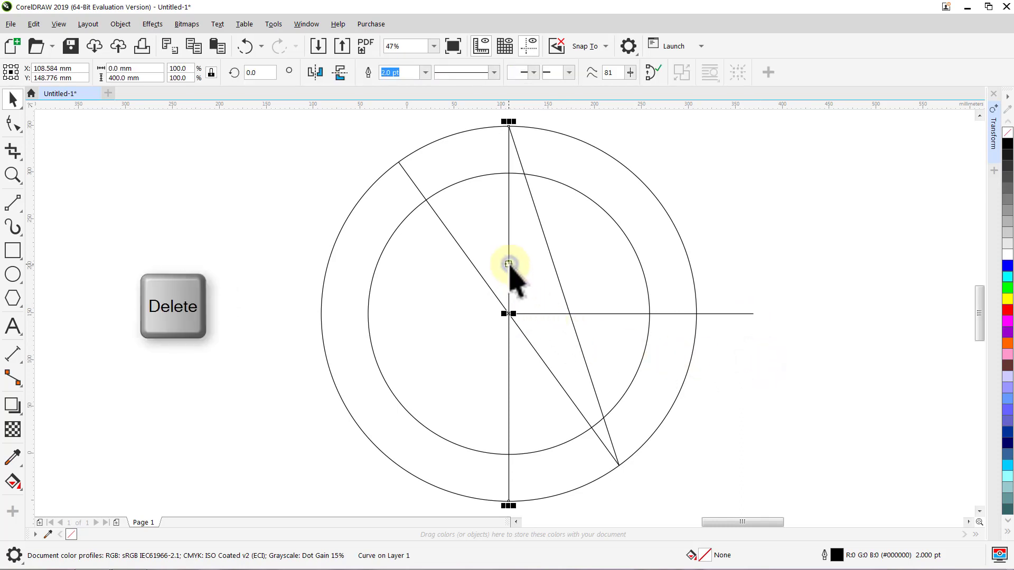
left_click(471, 263)
key("Delete")
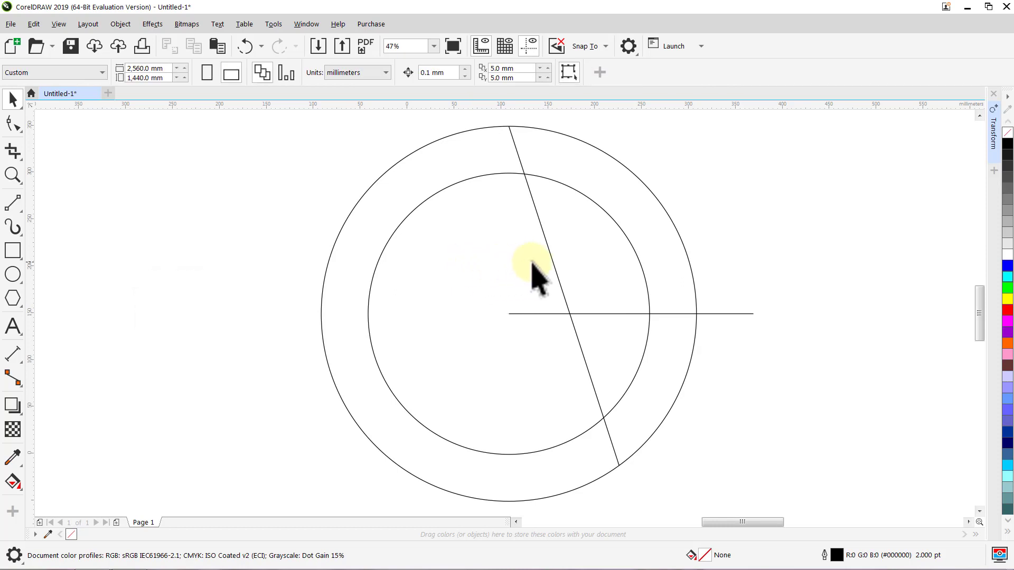
Rotate the slanted chord about the circles' centre by 72 degrees with 4 copies to form a five-pointed star
left_click(552, 260)
left_click(552, 260)
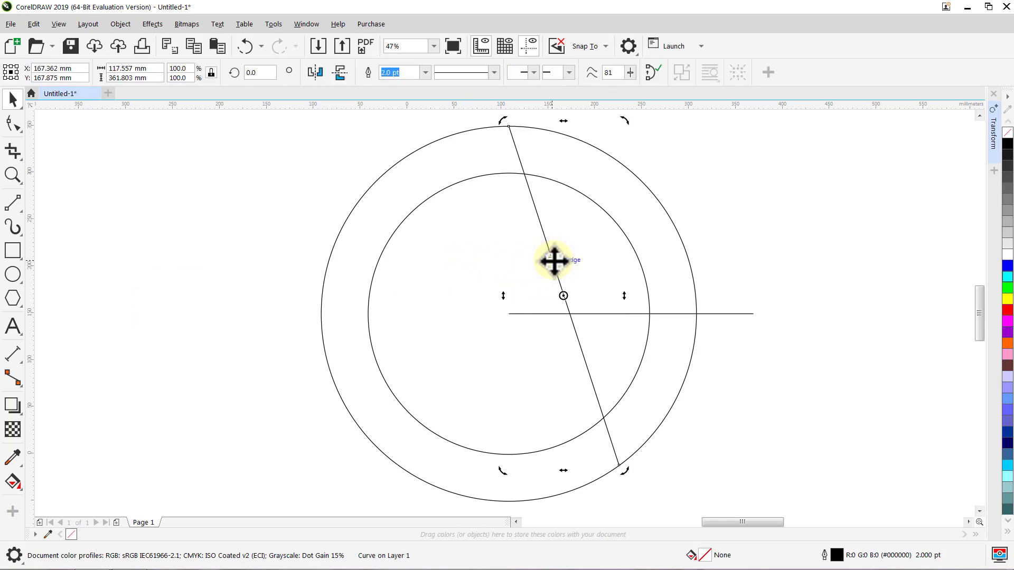
left_click_drag(560, 297, 512, 313)
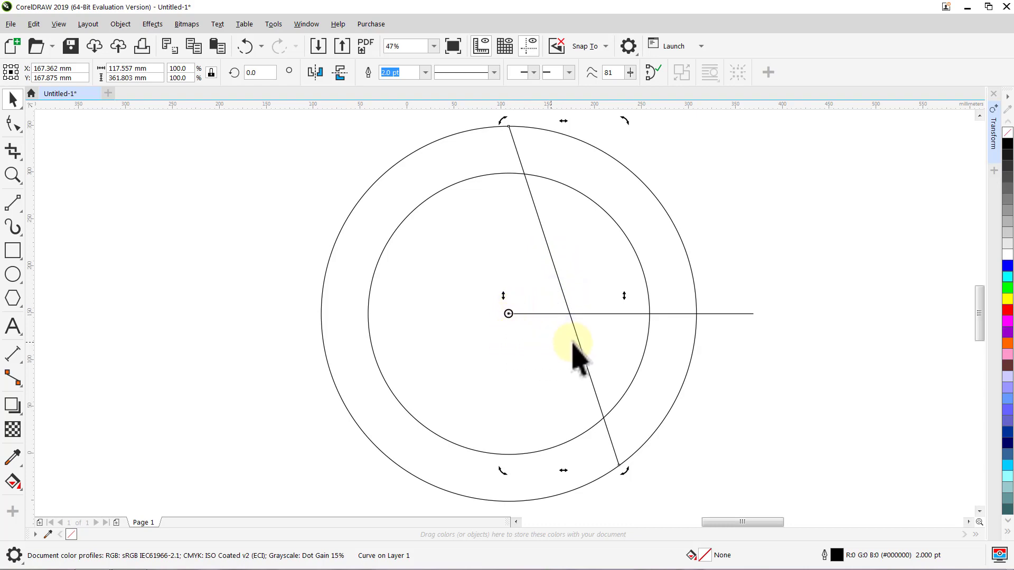
left_click(995, 138)
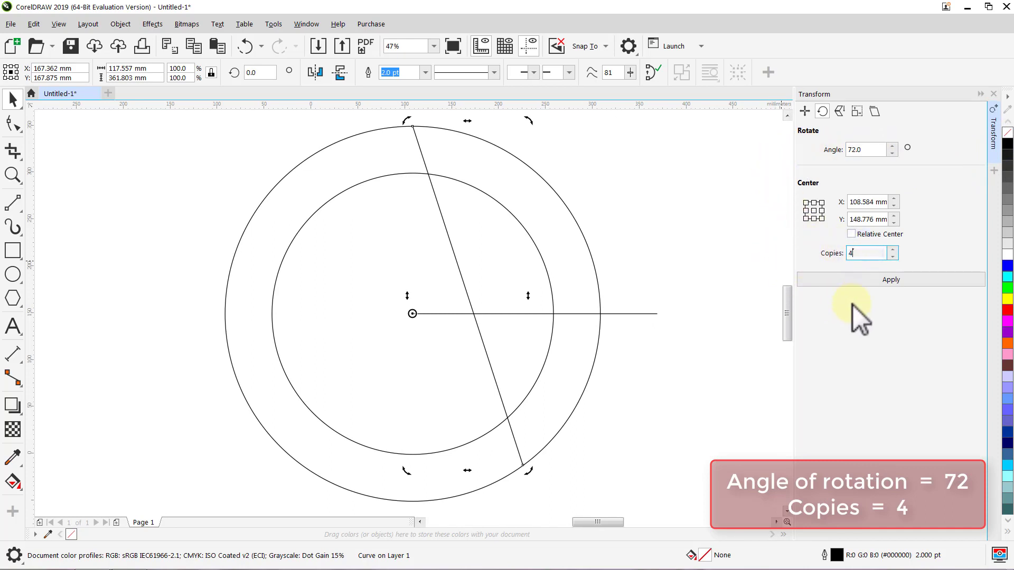
left_click(889, 283)
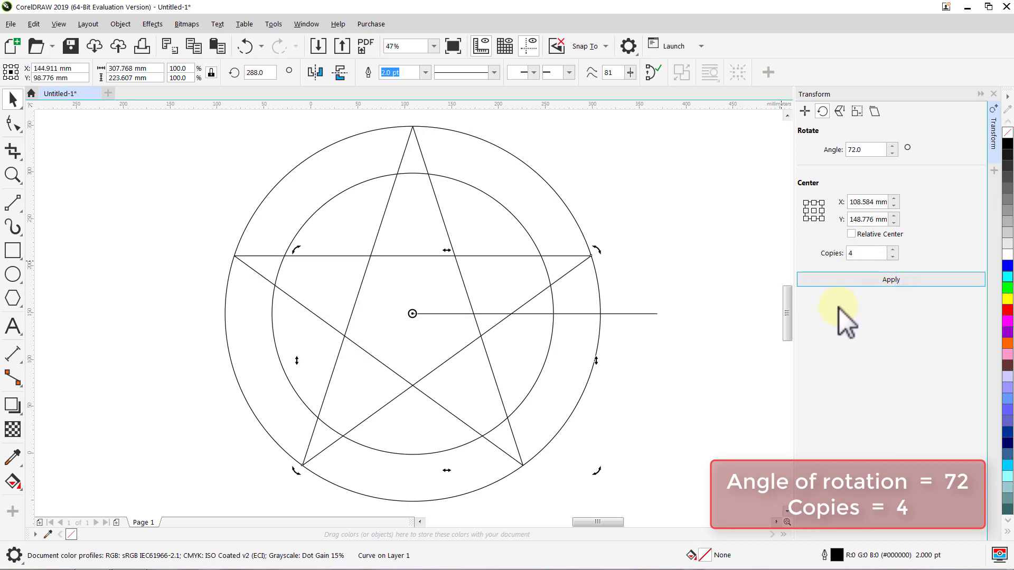
left_click(992, 149)
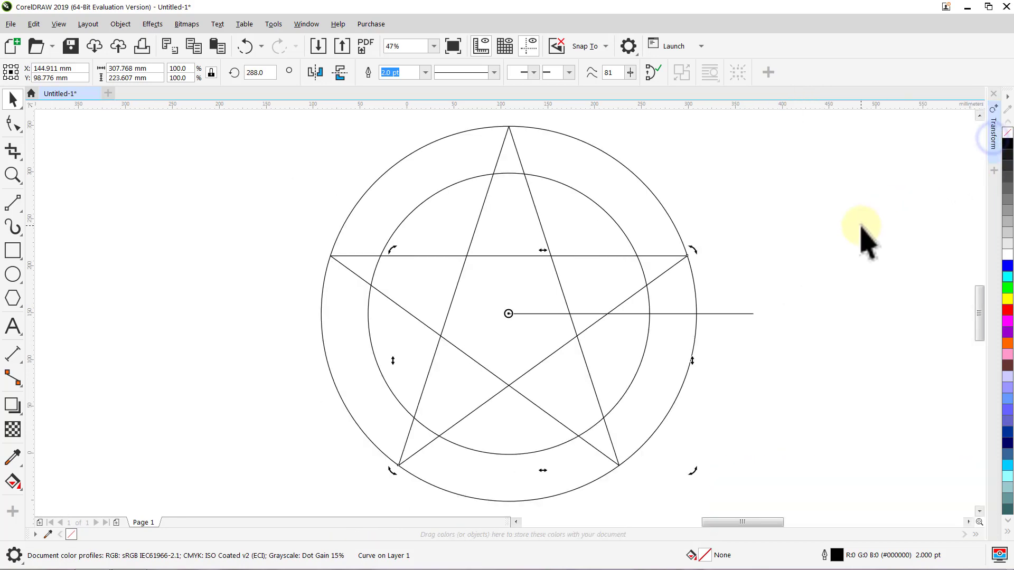
left_click(857, 230)
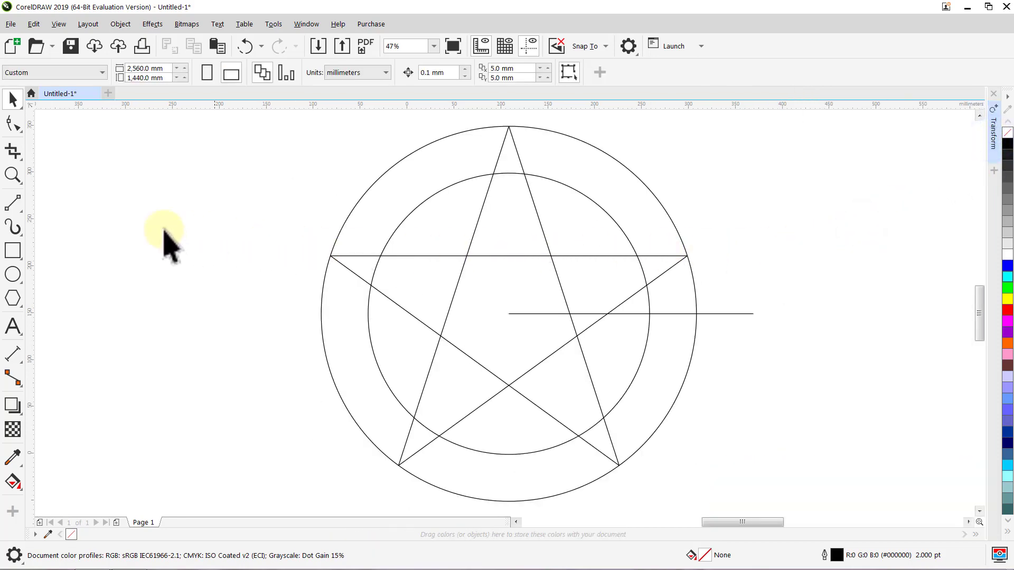
Draw a horizontal 2-point line about 294 mm long, joining the inner circle's intersections with the star's two descending diagonals
left_click(16, 204)
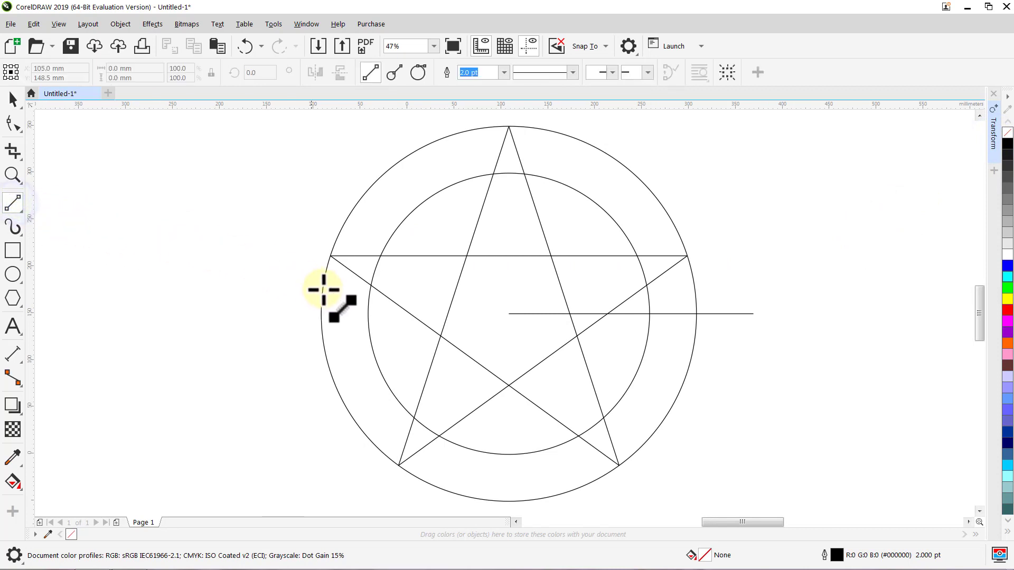
left_click_drag(371, 285, 650, 288)
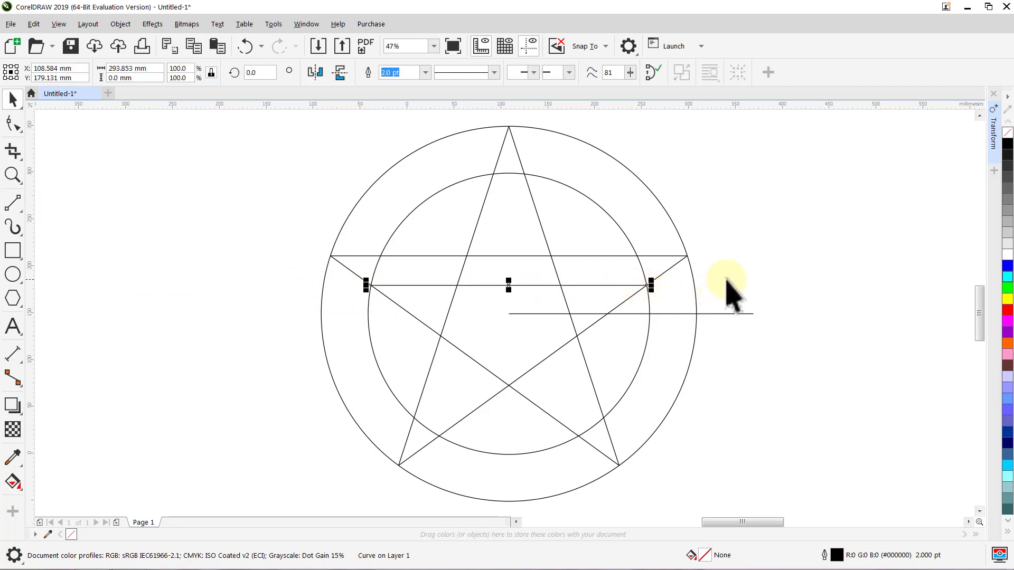
key("space")
left_click(726, 282)
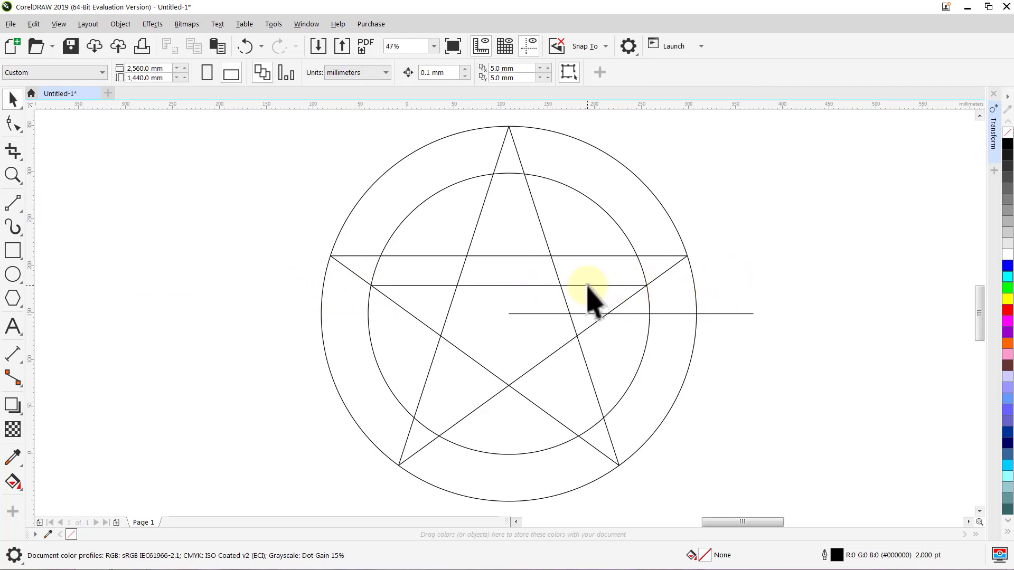
Rotate the inner circle's horizontal chord about the circles' centre by 72 degrees with 4 copies, and collapse the Transform docker
left_click(587, 286)
left_click(588, 285)
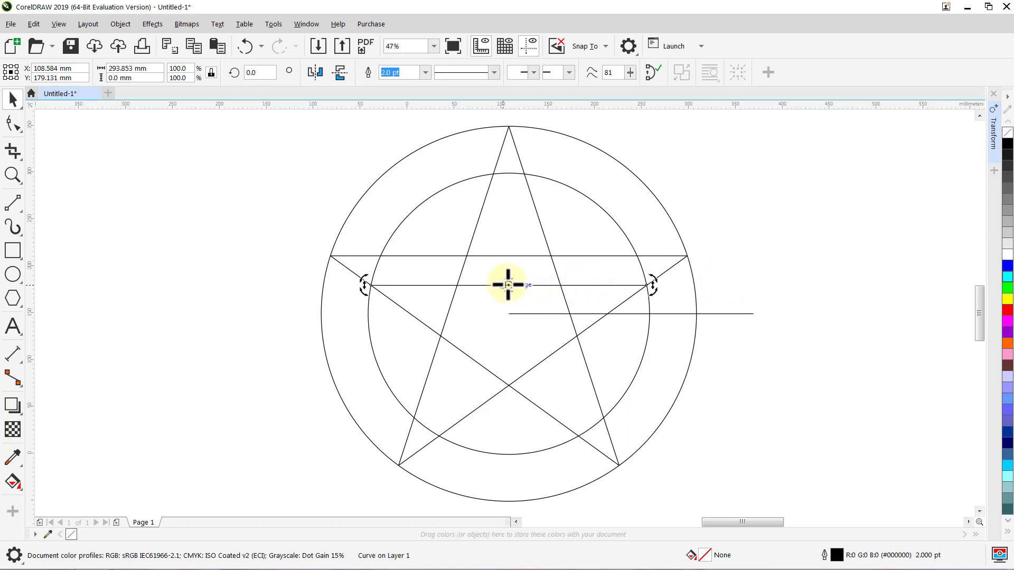
left_click_drag(508, 301, 510, 308)
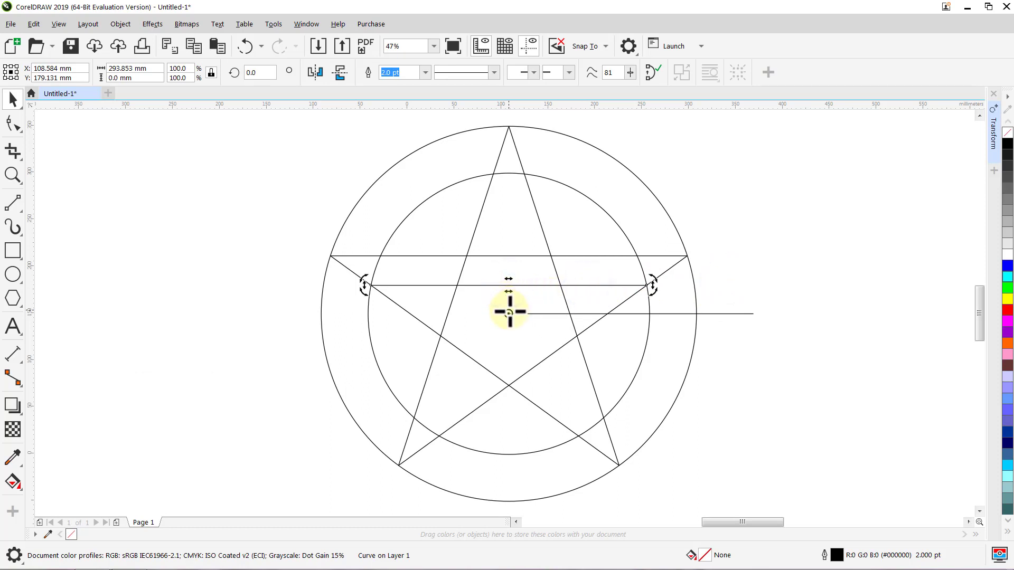
left_click(991, 139)
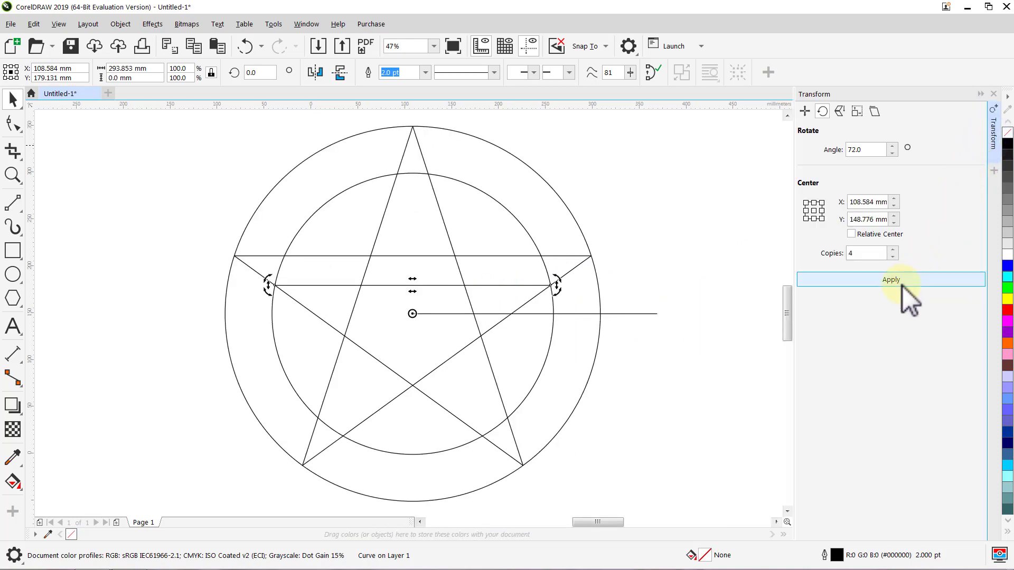
left_click(892, 283)
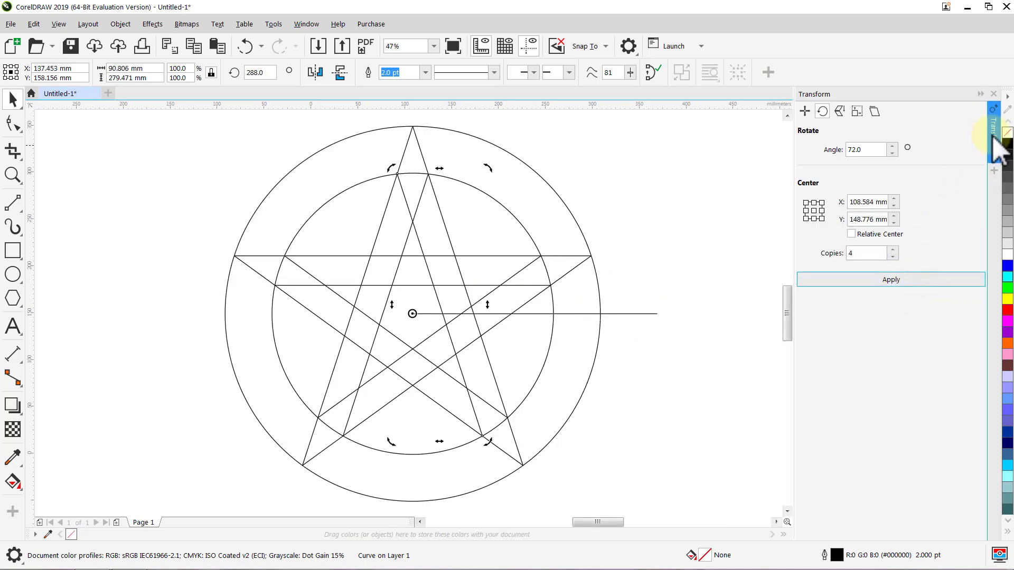
left_click(993, 139)
left_click(886, 188)
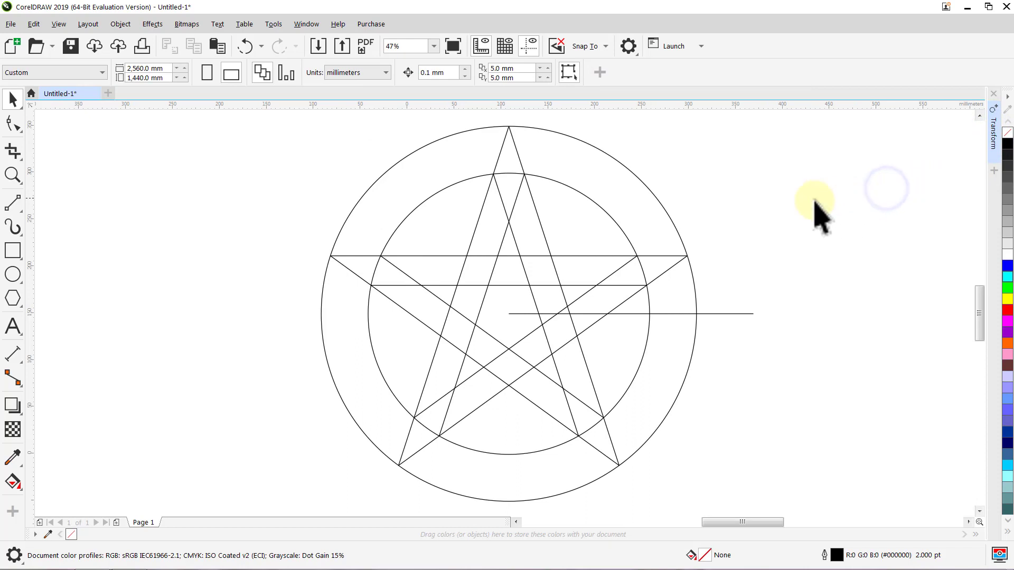
Draw a horizontal 2-point line about 125 mm long between the left and right star-line intersections just above the centre line
left_click(16, 205)
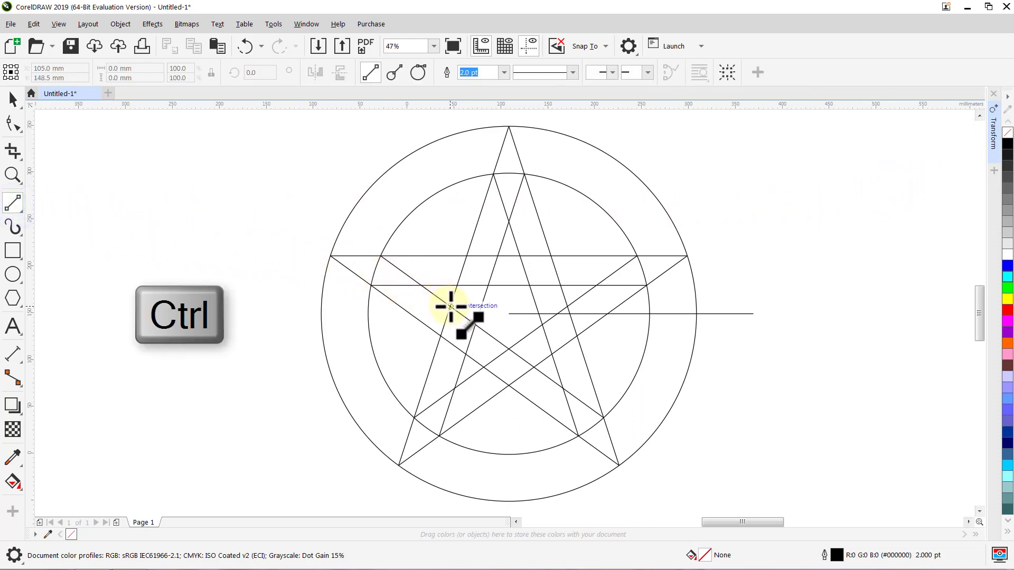
left_click_drag(451, 306, 568, 306)
left_click(735, 287)
key("space")
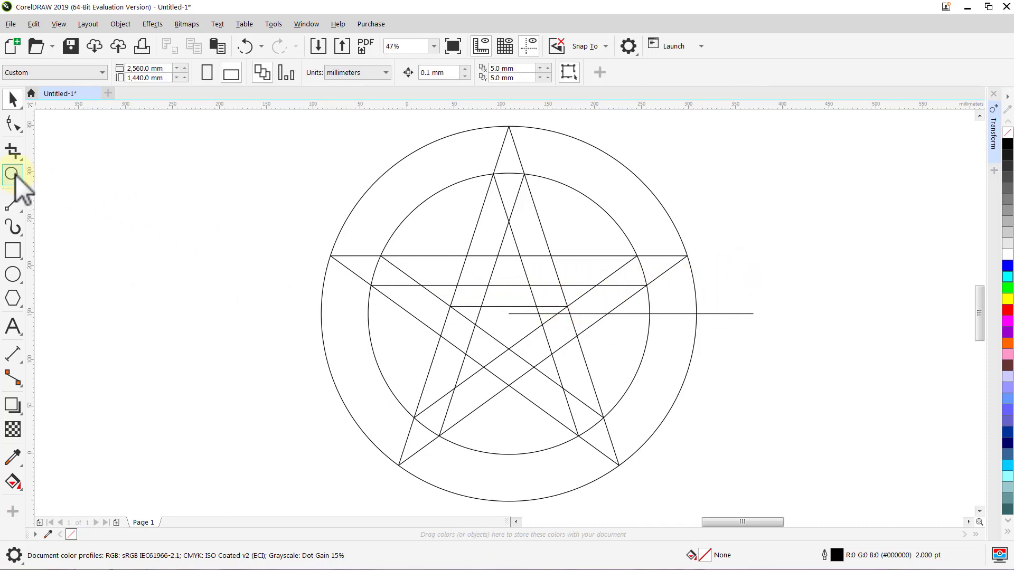
Rotate the short horizontal line just above the centre about the circles' centre by 72 degrees with 4 copies
left_click(13, 175)
left_click_drag(600, 274, 438, 345)
key("space")
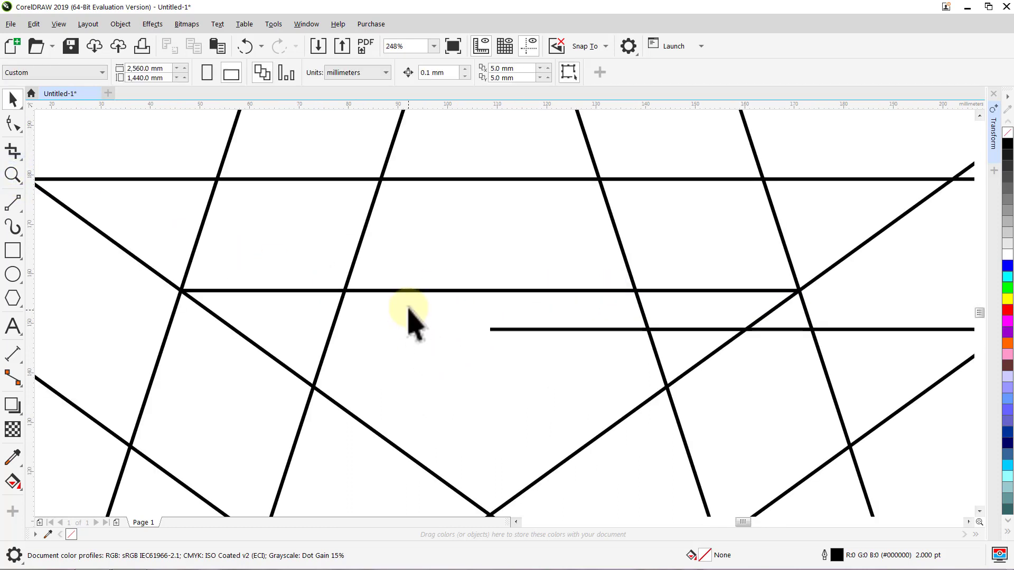
left_click(407, 291)
left_click(407, 291)
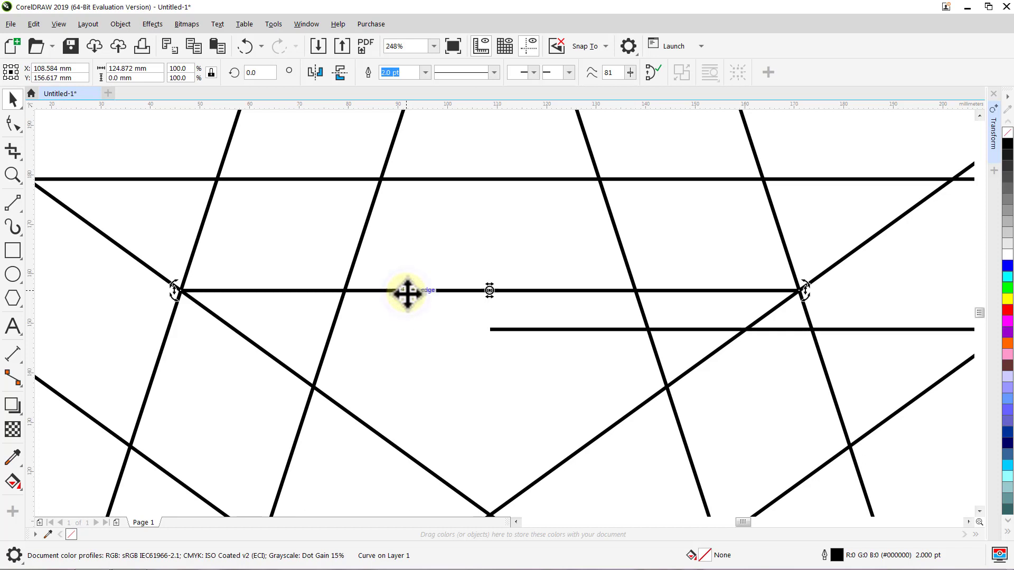
left_click_drag(491, 312, 490, 329)
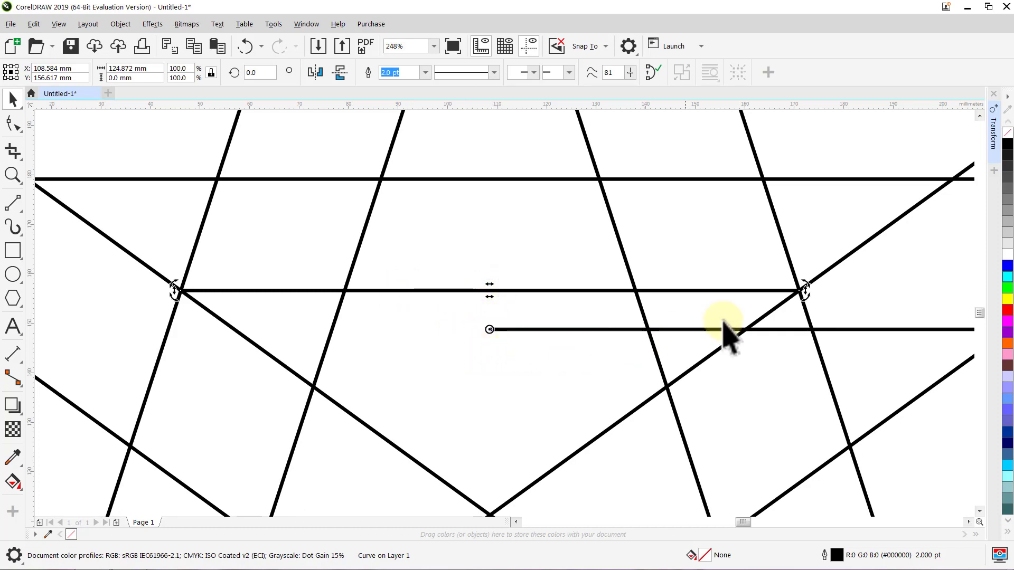
left_click(993, 137)
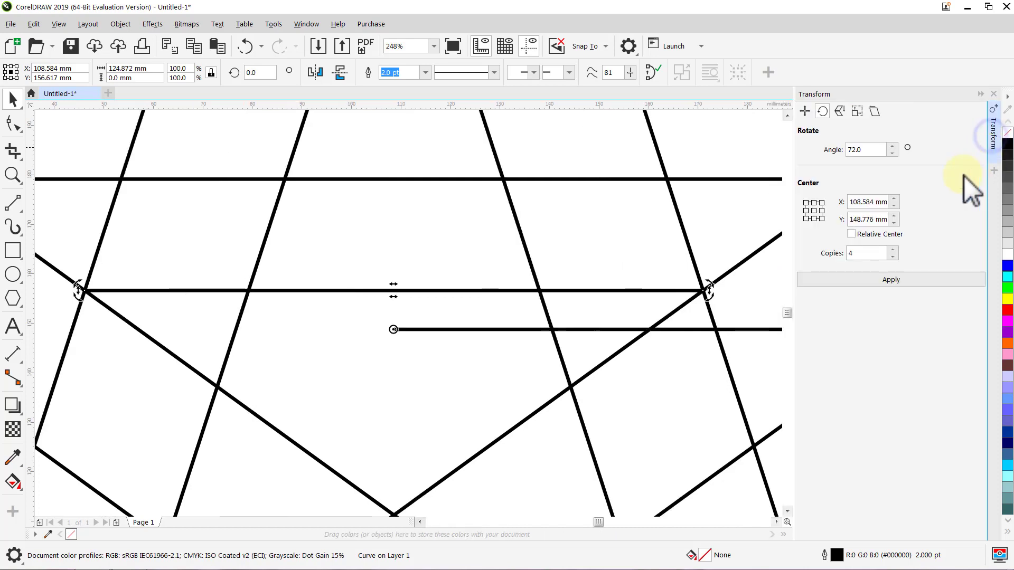
left_click(891, 283)
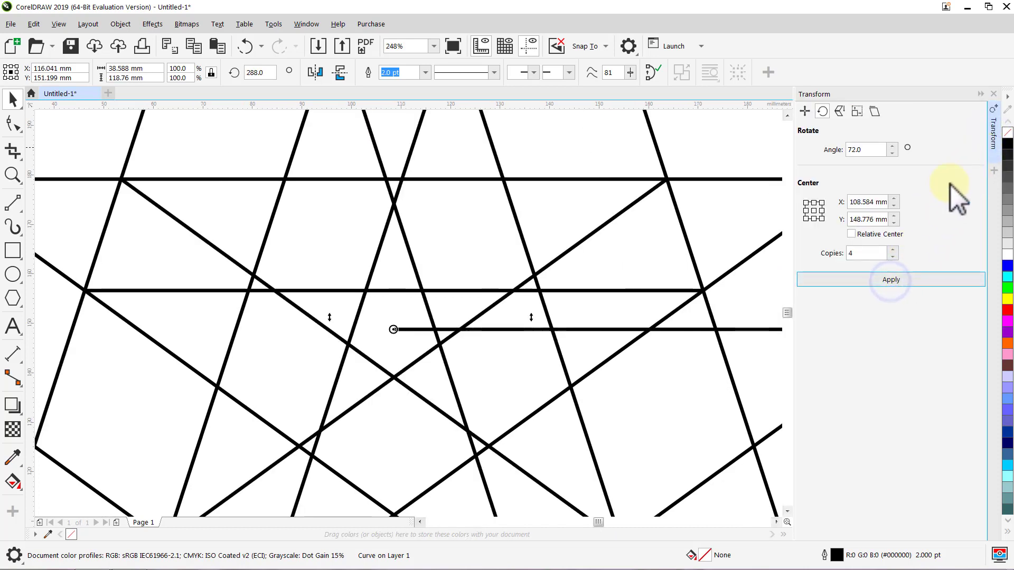
left_click(991, 139)
key("F4")
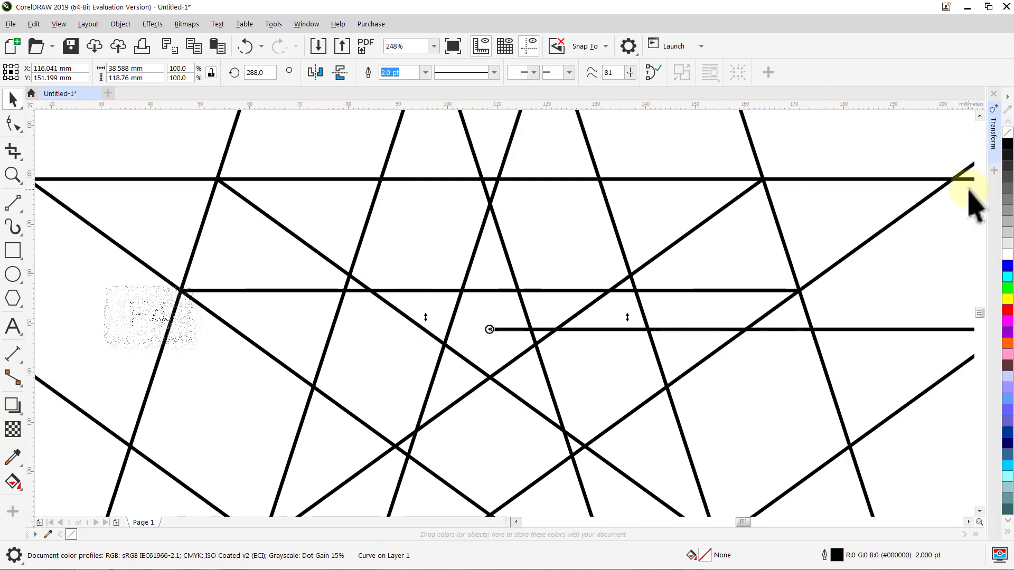
left_click(859, 191)
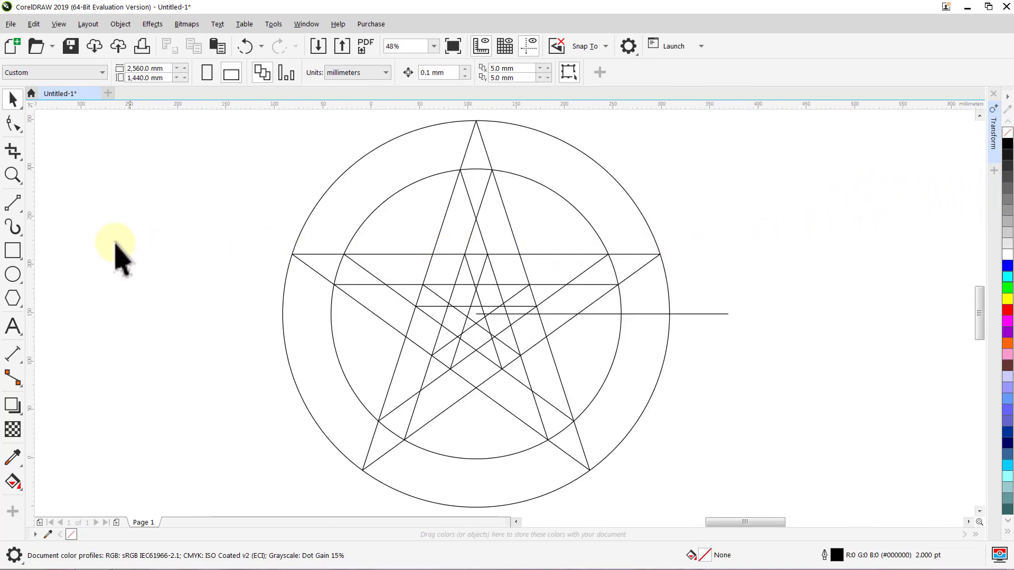
Draw a short line joining the left ends of the two upper horizontal star lines on the inner circle
left_click(12, 203)
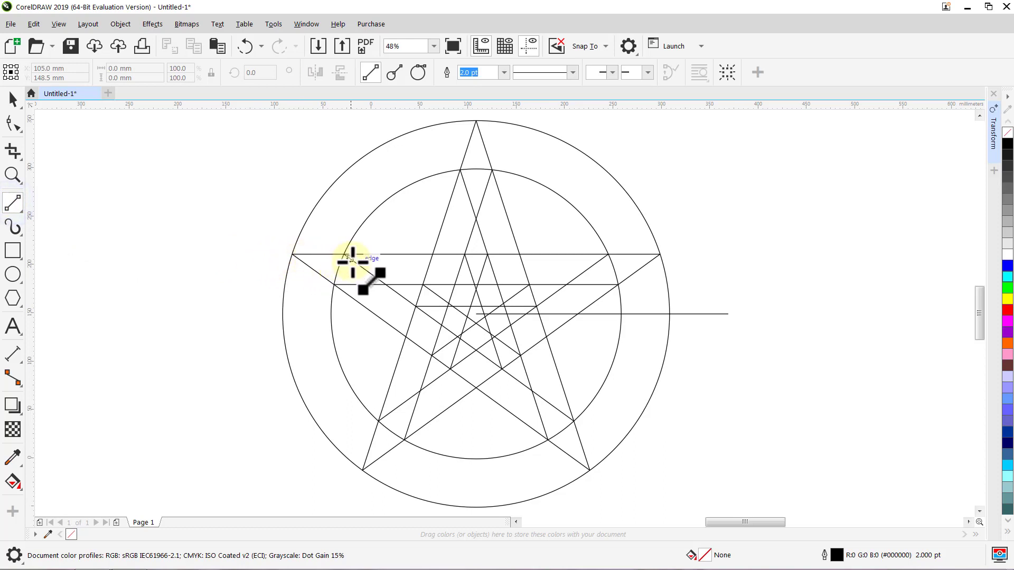
left_click_drag(344, 255, 334, 286)
key("Escape")
key("space")
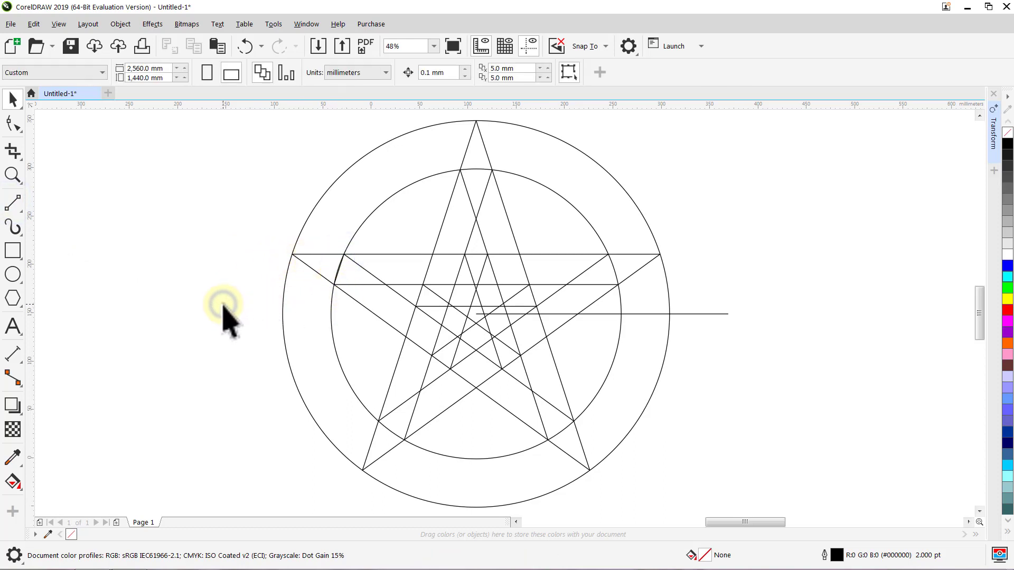
Group all circles and lines of the drawing together, and clear the selection
key("ctrl+a")
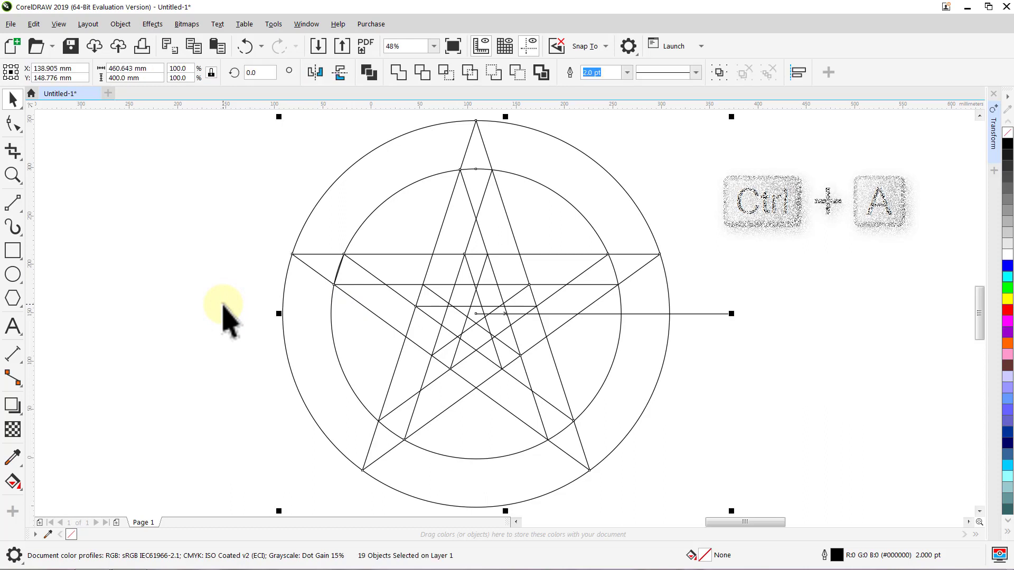
key("ctrl+g")
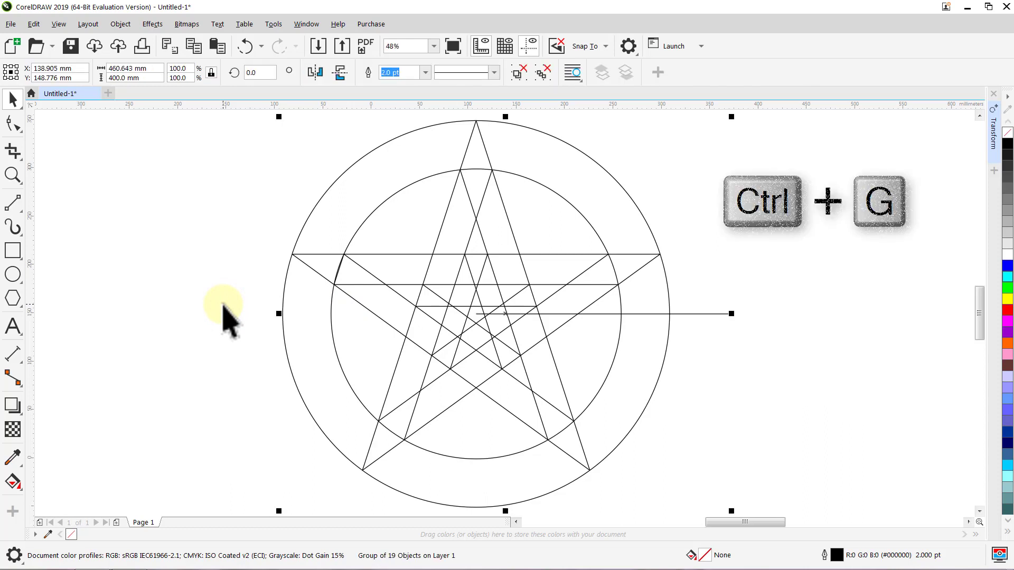
left_click(222, 314)
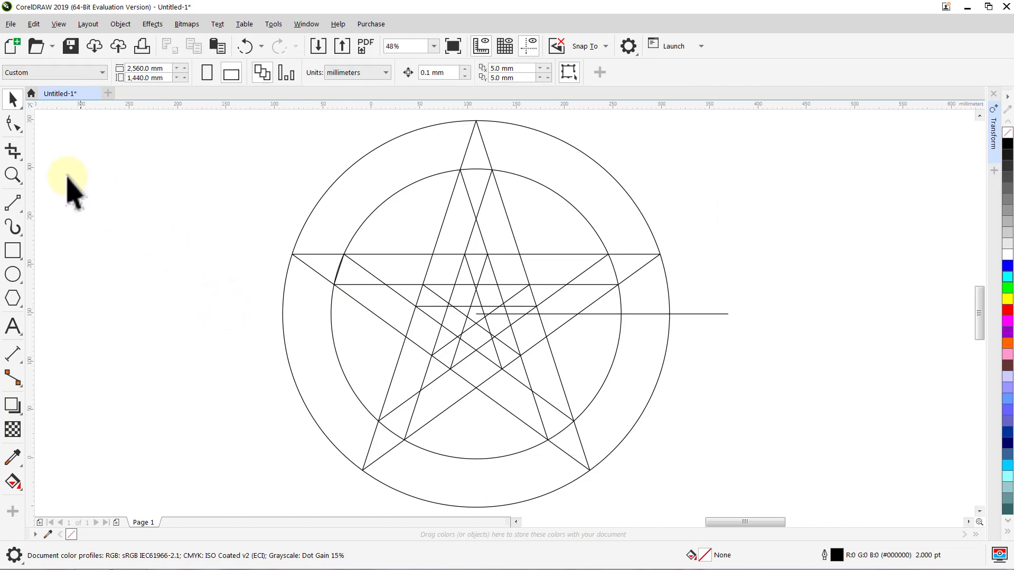
Use Virtual Segment Delete to remove the diagonal segments crossing the left part of the band between the two upper horizontal lines
left_click(18, 154)
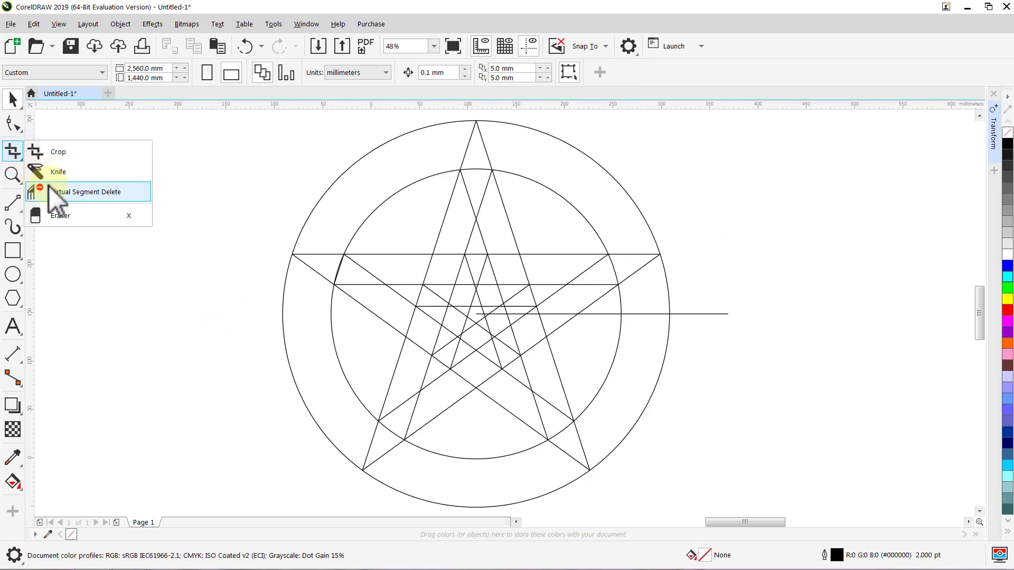
left_click(74, 191)
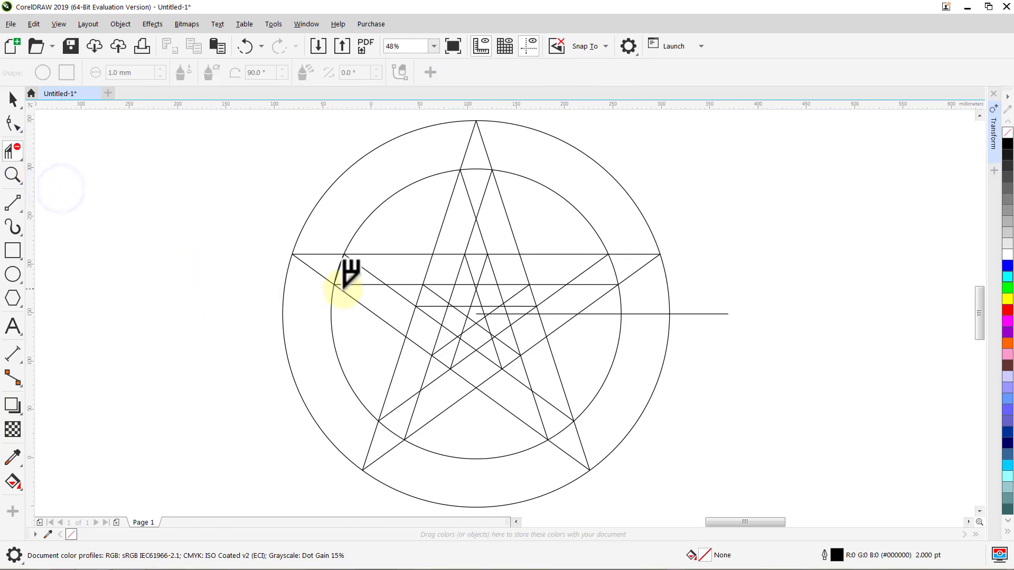
left_click(457, 269)
left_click(430, 267)
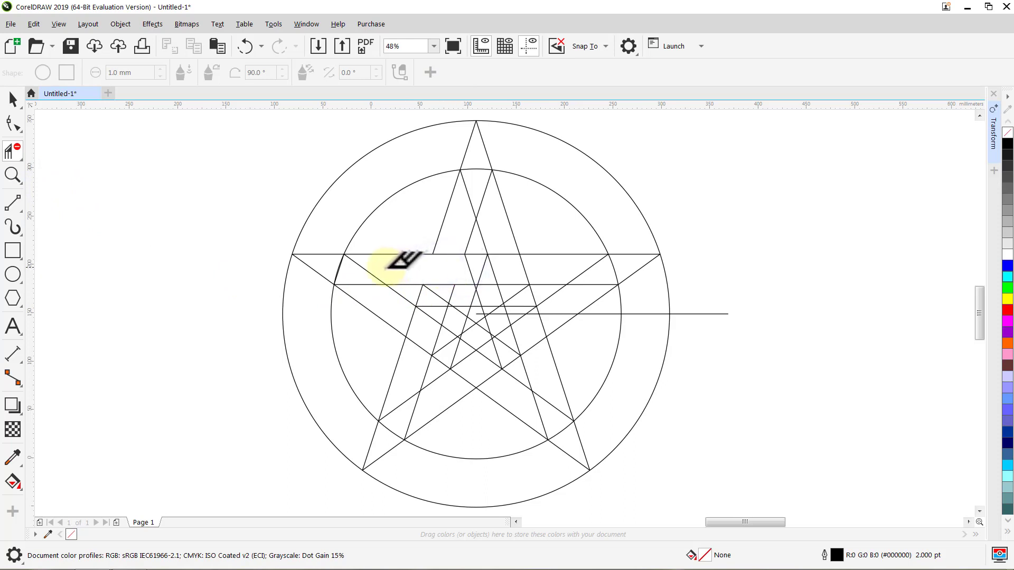
left_click(412, 307)
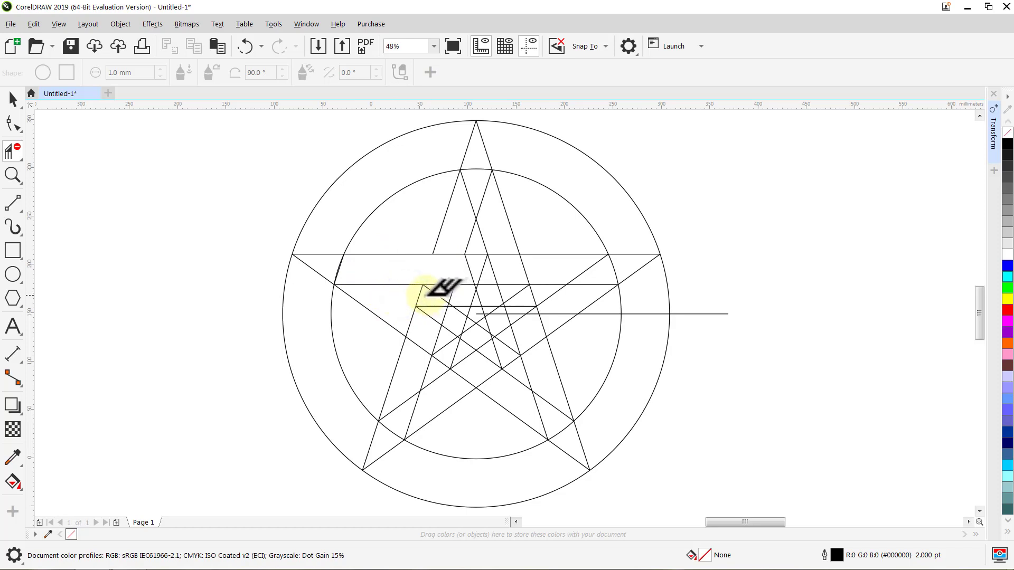
Delete the diagonal segments on the left between the second and third horizontal lines, including the small peak above the third line
left_click(415, 294)
left_click(418, 296)
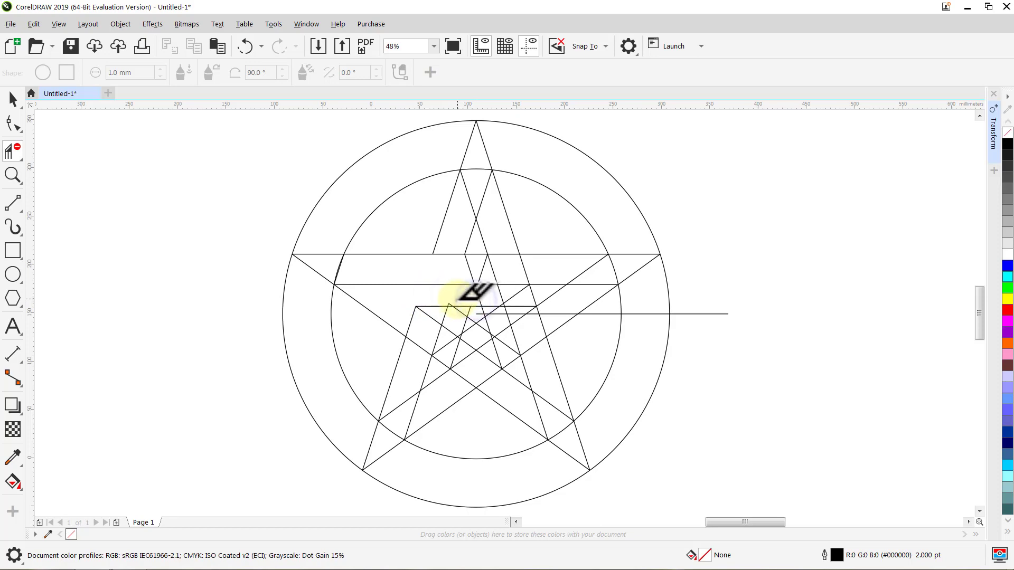
scroll(458, 298, "up", 6)
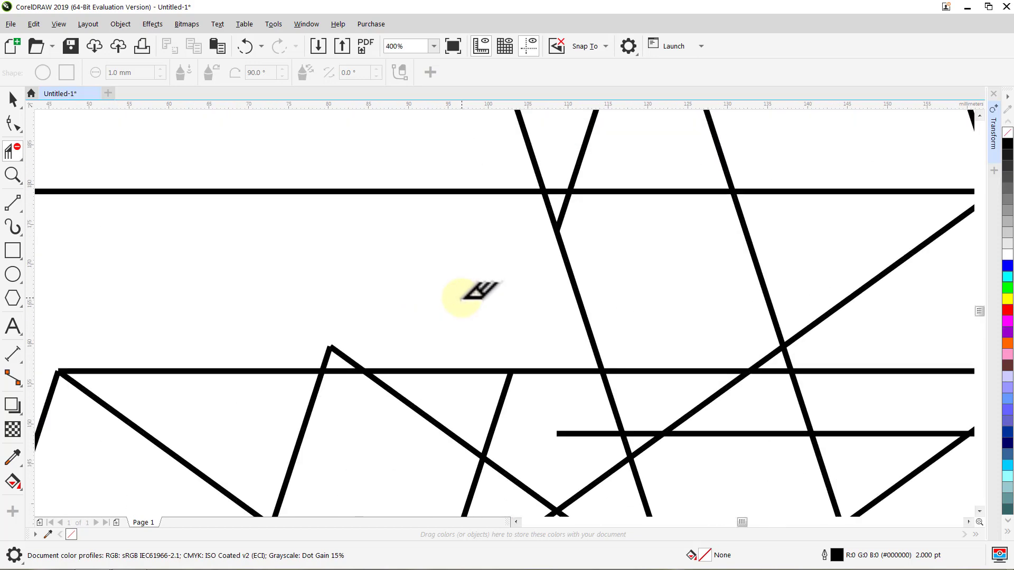
left_click_drag(357, 324, 316, 357)
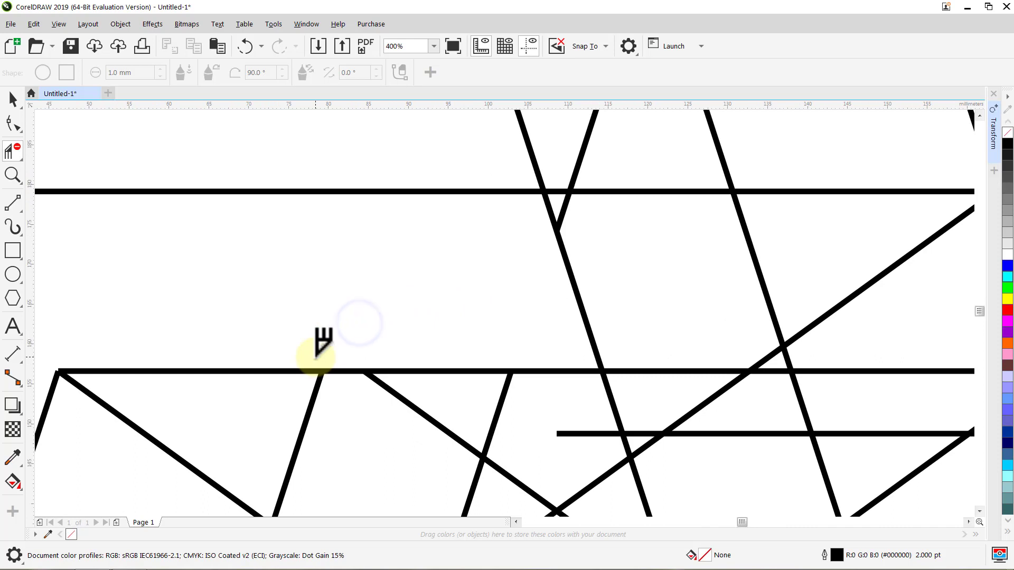
Fill the two left-hand regions of the star below the upper horizontal lines with green using Smart Fill, and clear the selection
key("F4")
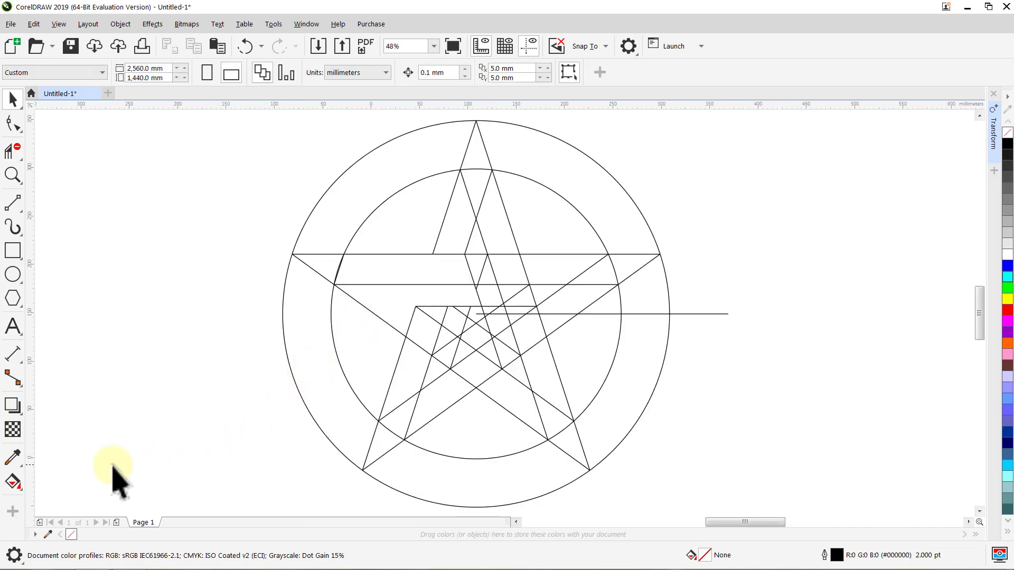
left_click(13, 482)
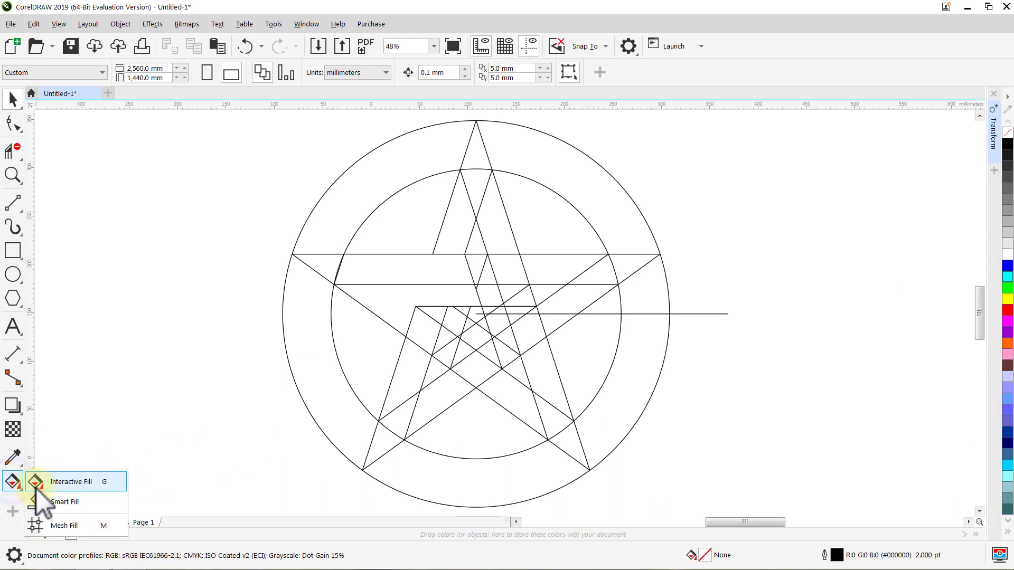
left_click(58, 502)
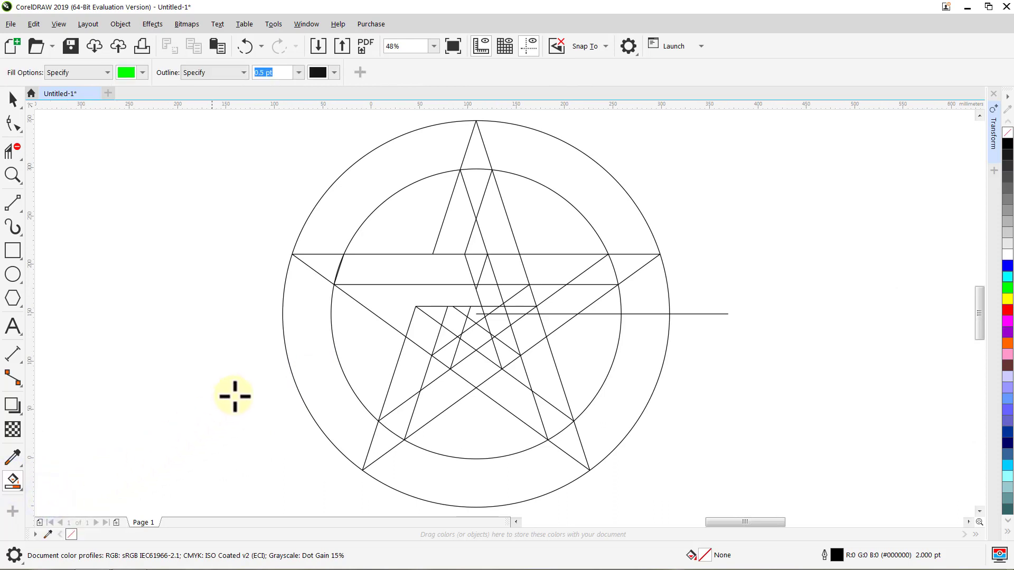
left_click(391, 299)
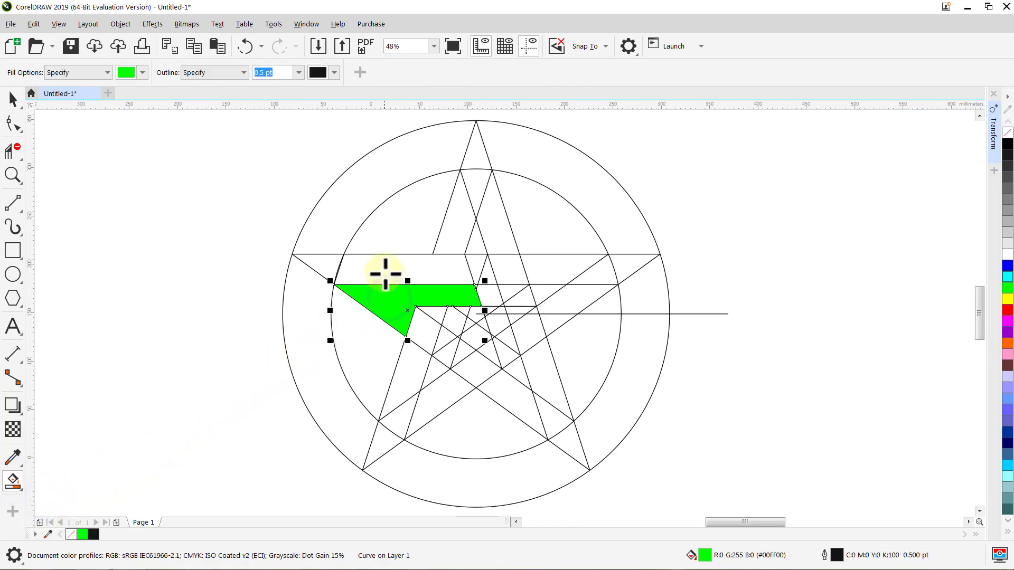
left_click(385, 270)
key("space")
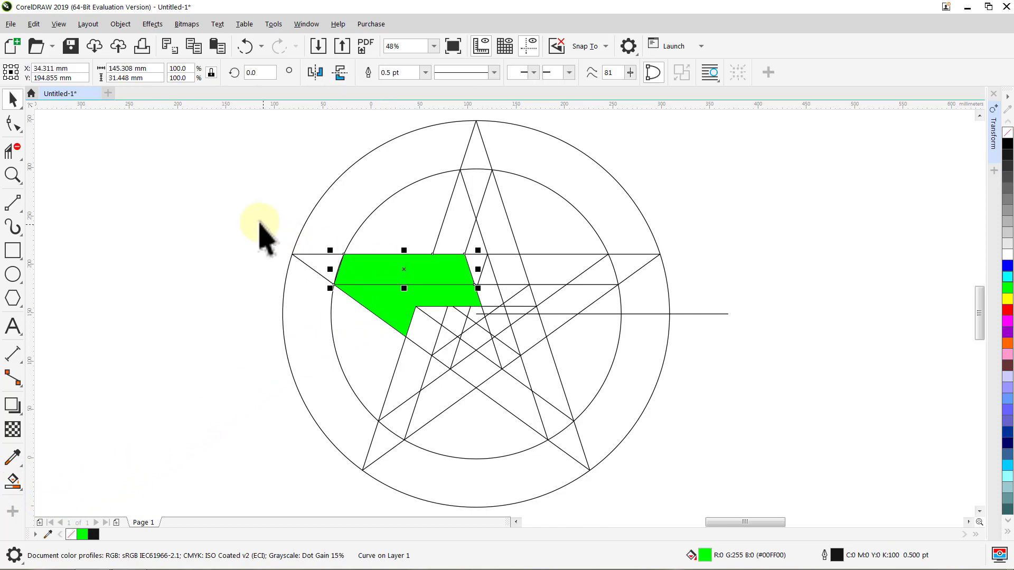
left_click(259, 233)
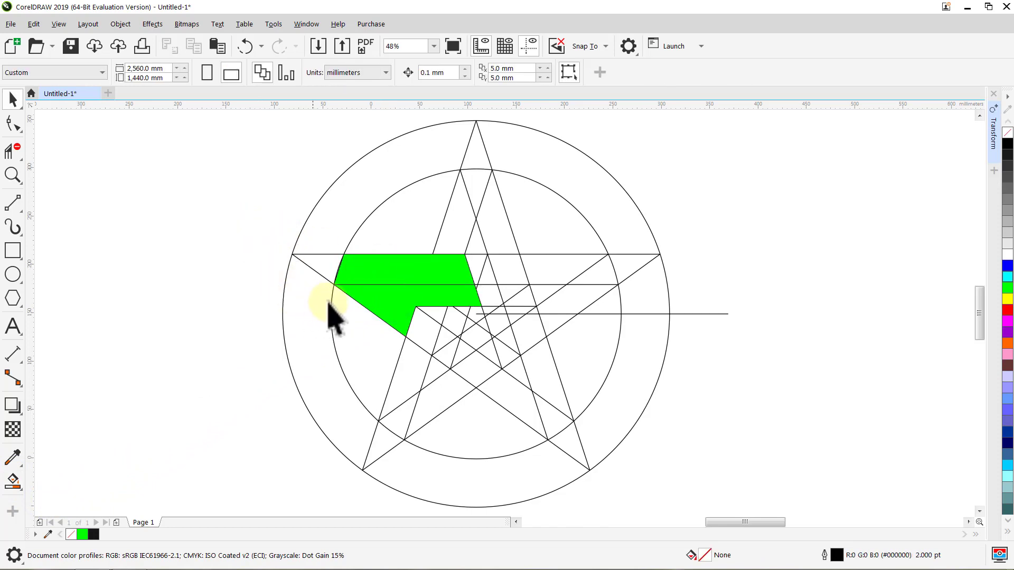
Open the outline properties of the green shapes and set their outline corners to rounded
left_click(380, 301)
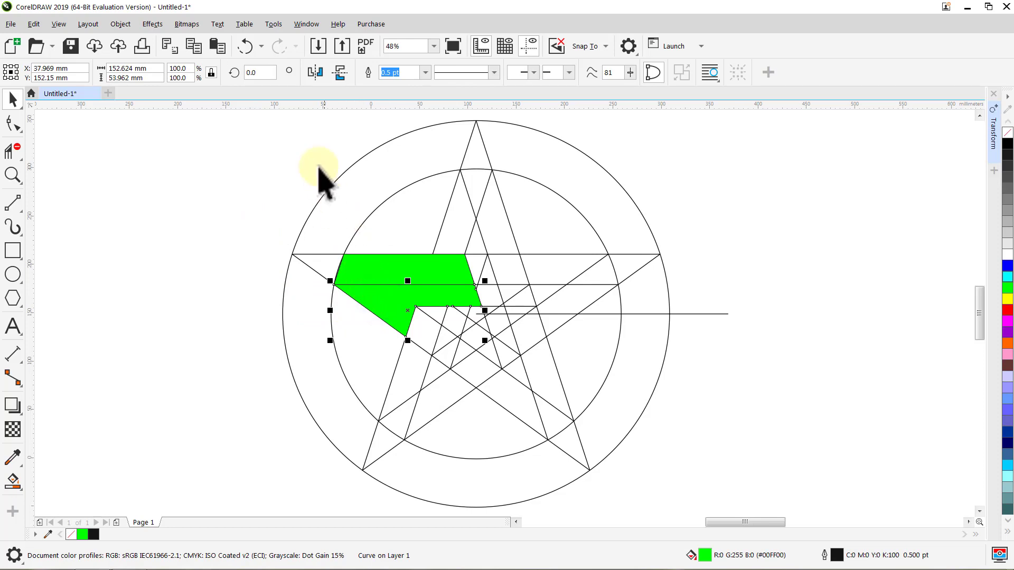
left_click(306, 25)
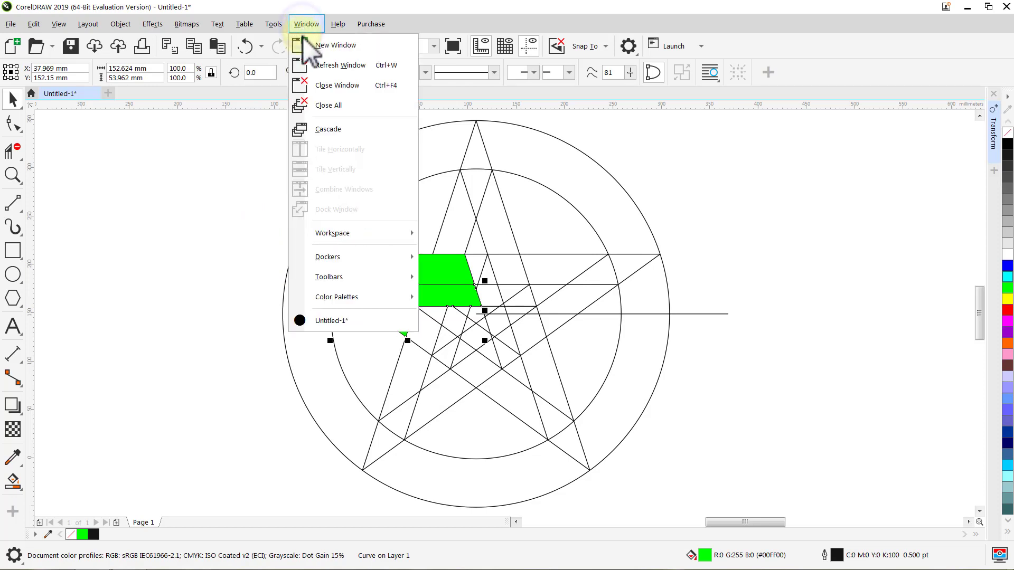
mouse_move(320, 255)
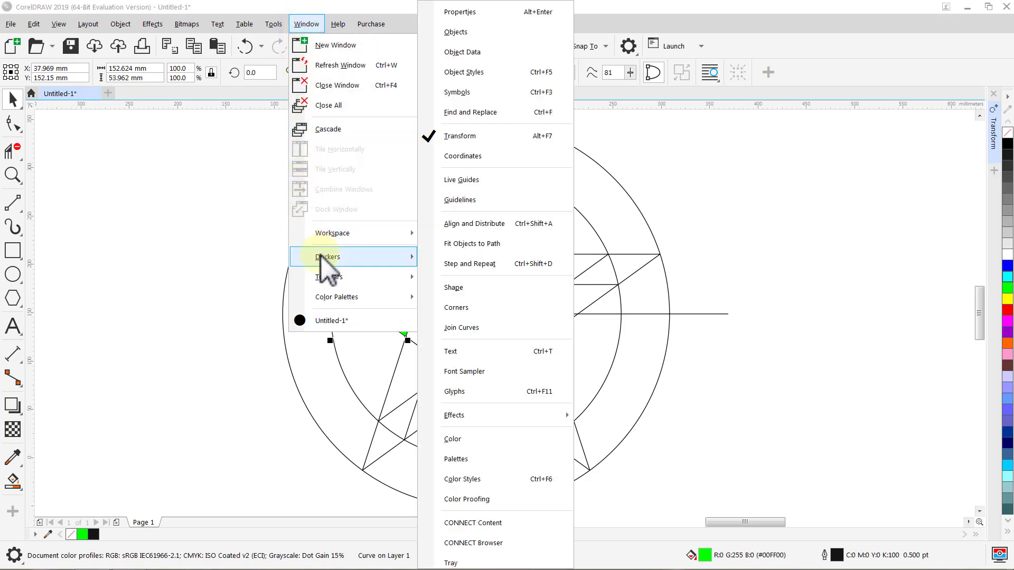
left_click(471, 17)
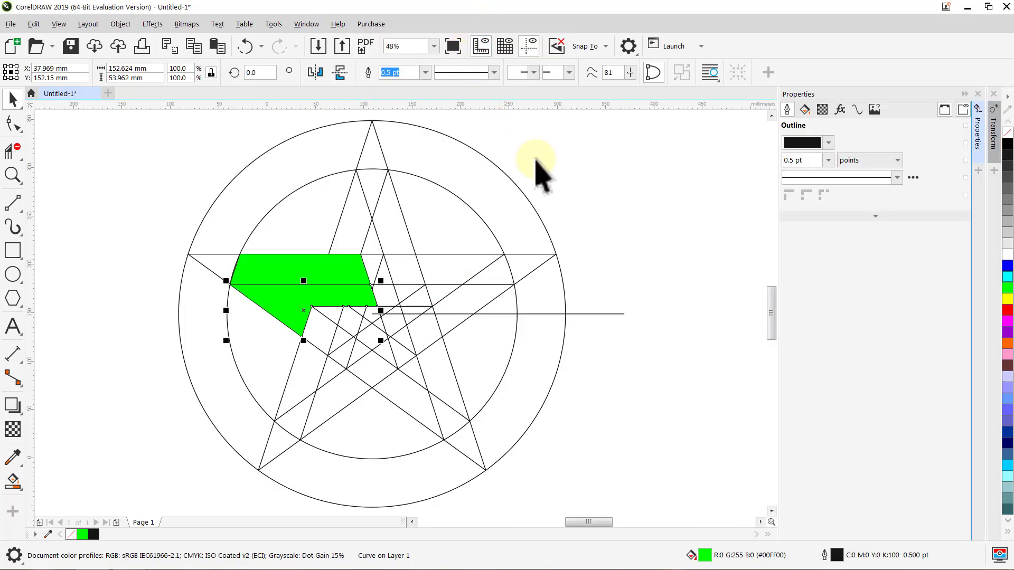
left_click(876, 217)
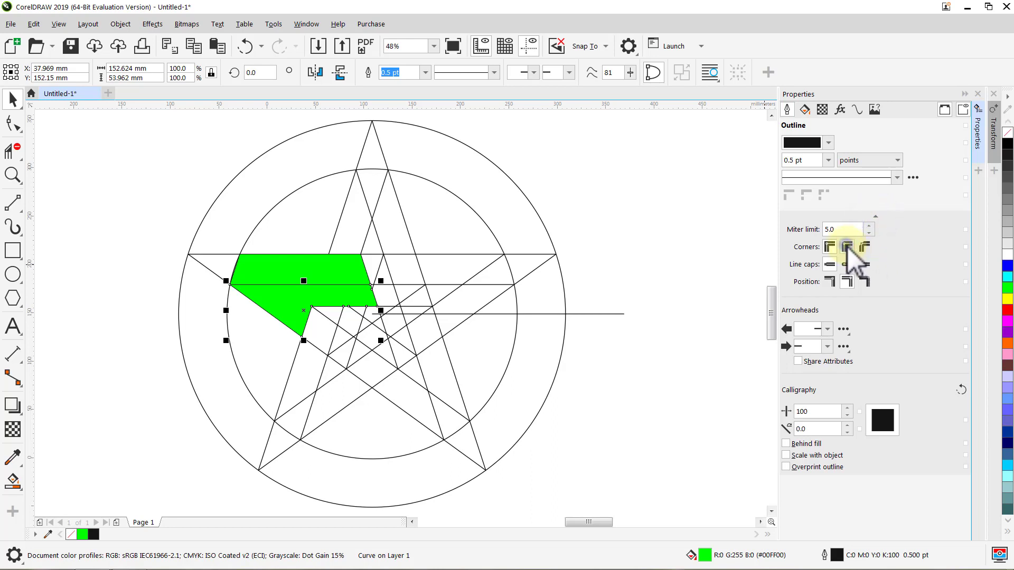
left_click(848, 248)
left_click(719, 236)
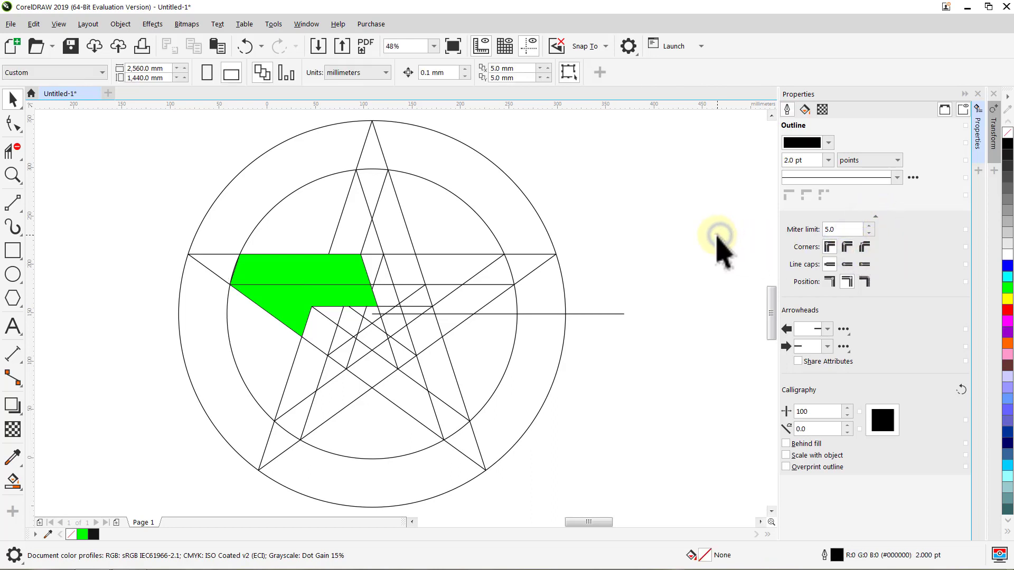
left_click(295, 270)
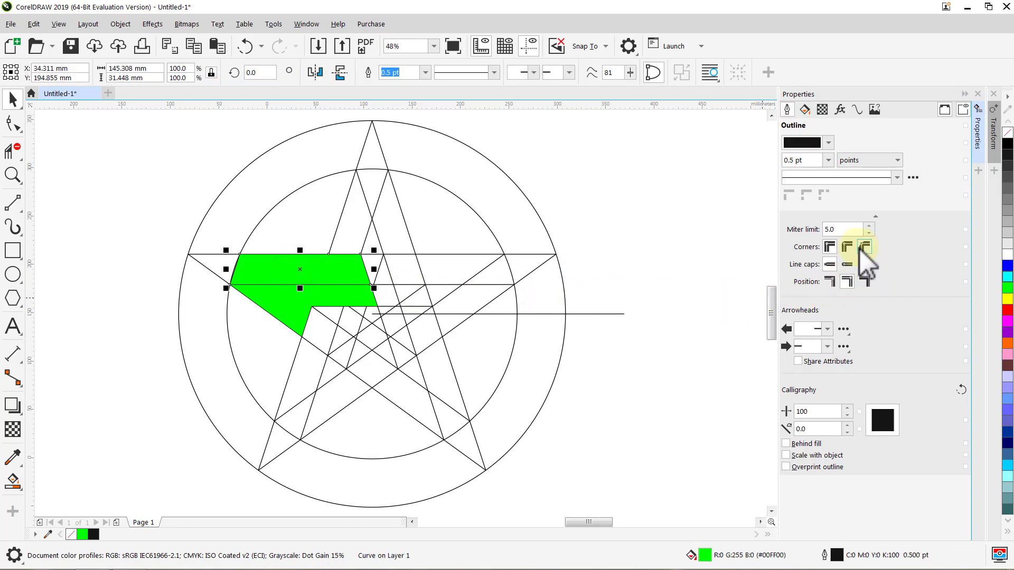
left_click(733, 247)
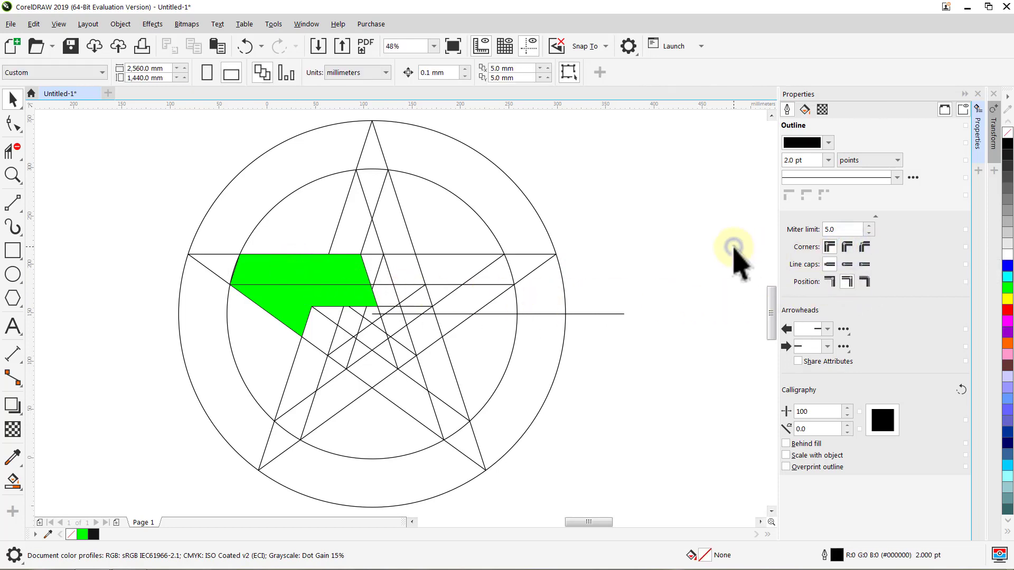
left_click(978, 94)
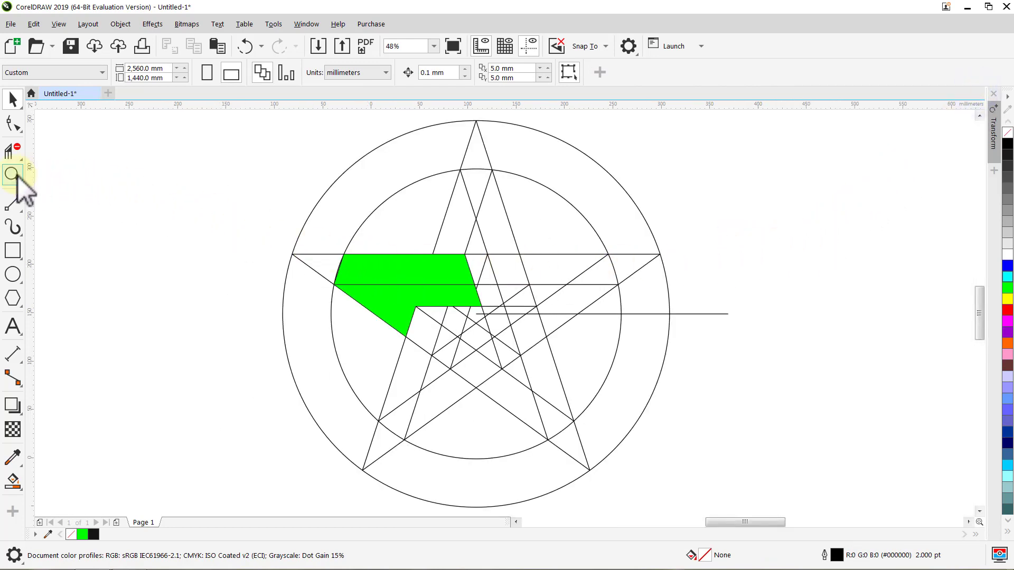
Move the rotation centre of both green shapes to the circles' centre, at the inner end of the horizontal construction line
left_click(13, 174)
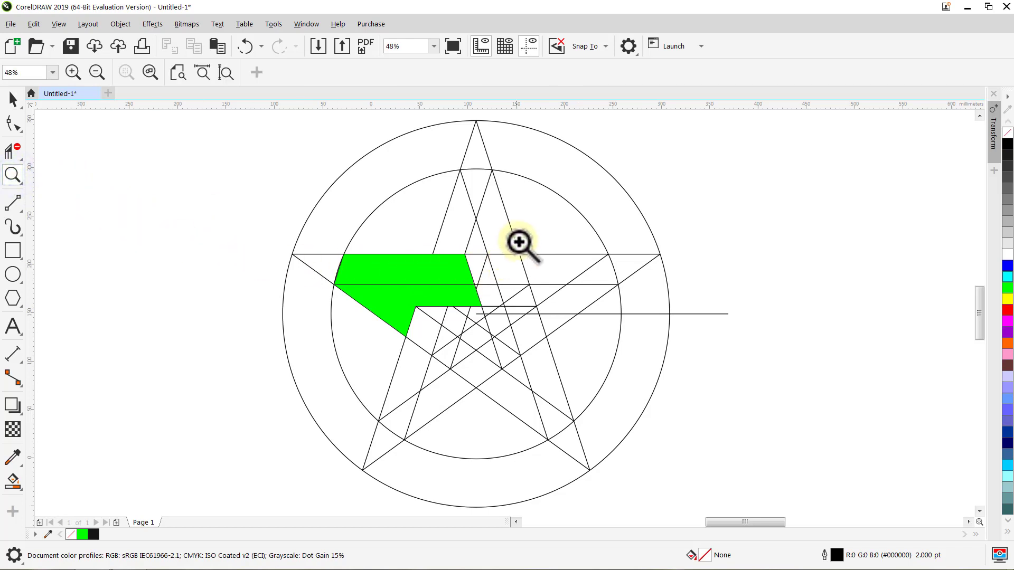
left_click_drag(517, 239, 325, 357)
key("space")
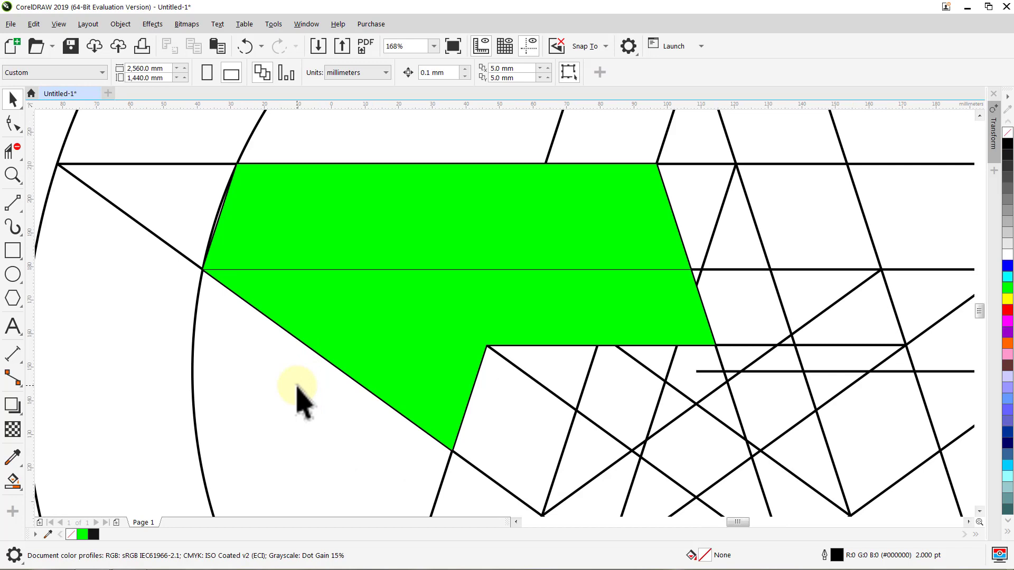
left_click(388, 335)
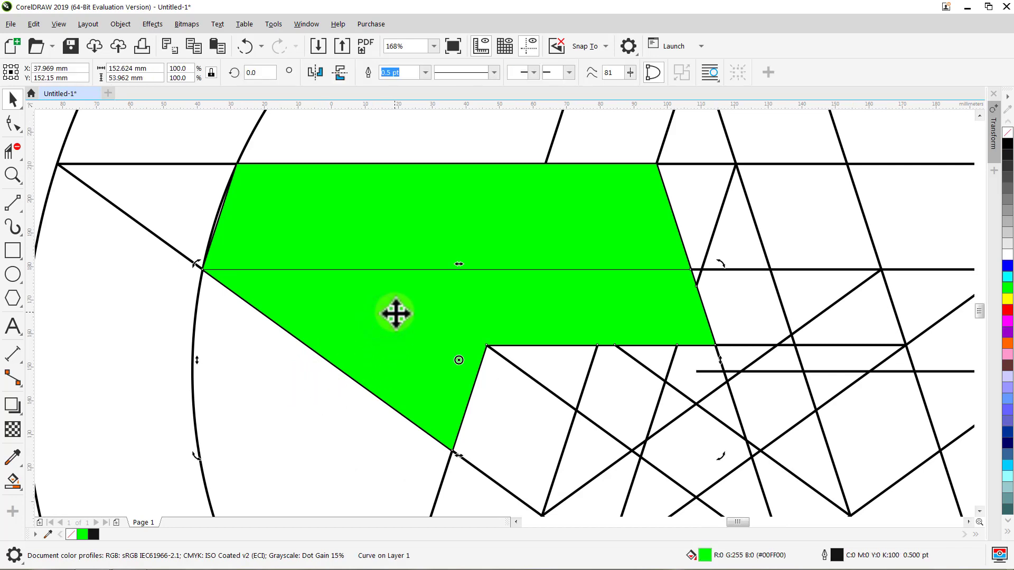
mouse_move(457, 361)
left_mouse_down()
mouse_move(560, 381)
mouse_move(657, 379)
left_mouse_up()
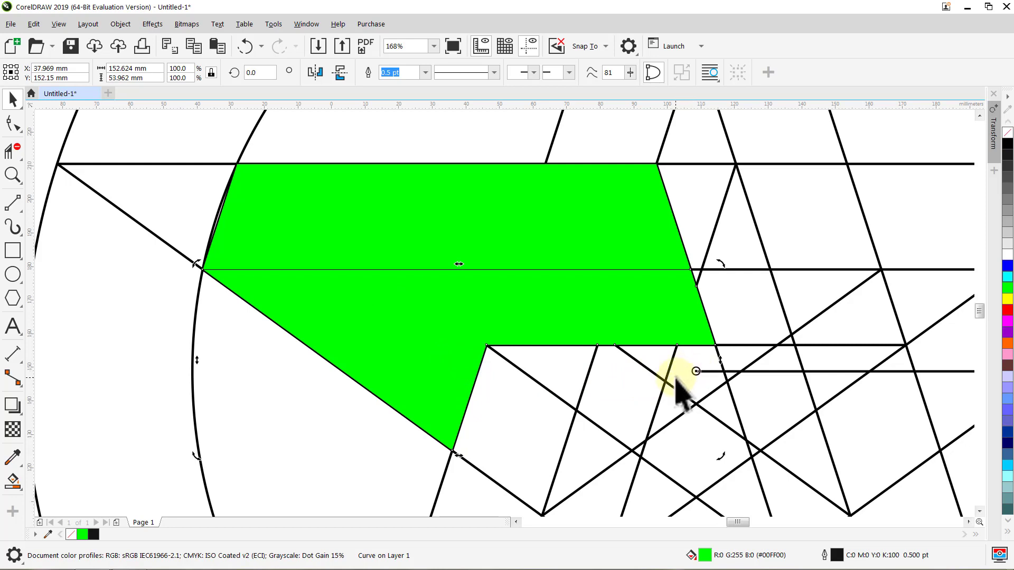
left_click(676, 379)
left_click(427, 240)
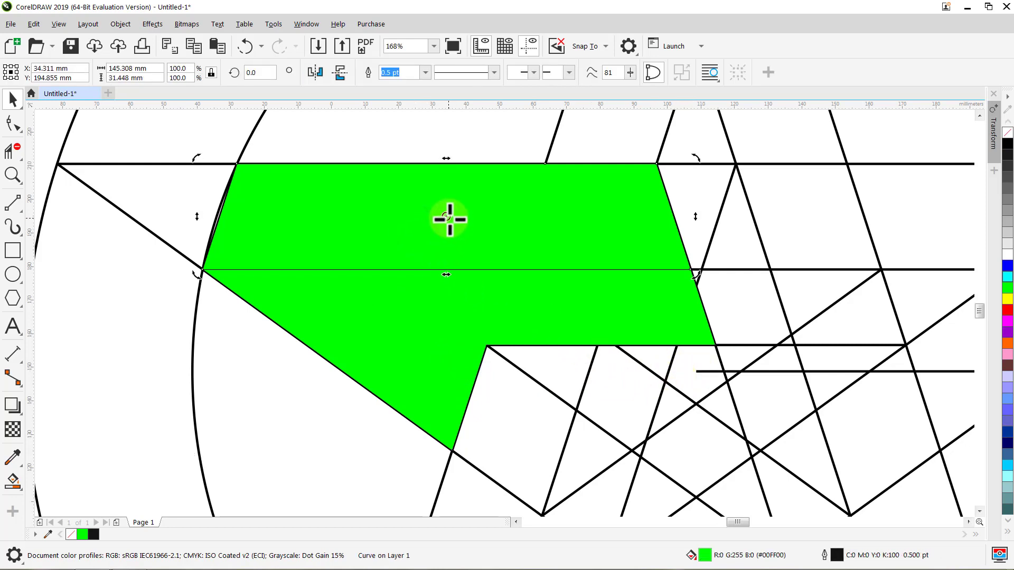
mouse_move(447, 217)
left_mouse_down()
mouse_move(547, 308)
mouse_move(650, 366)
left_mouse_up()
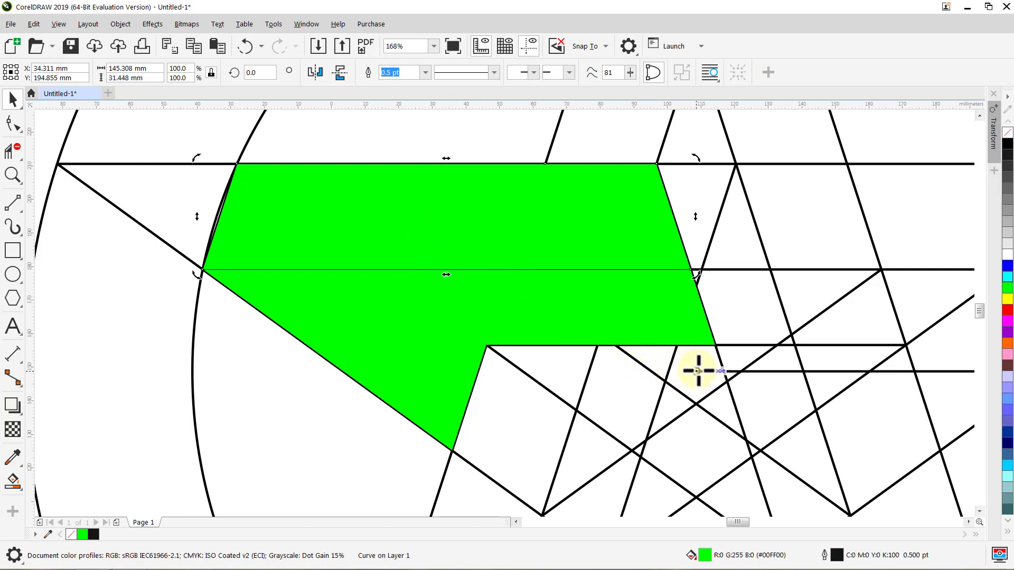
left_click(680, 397)
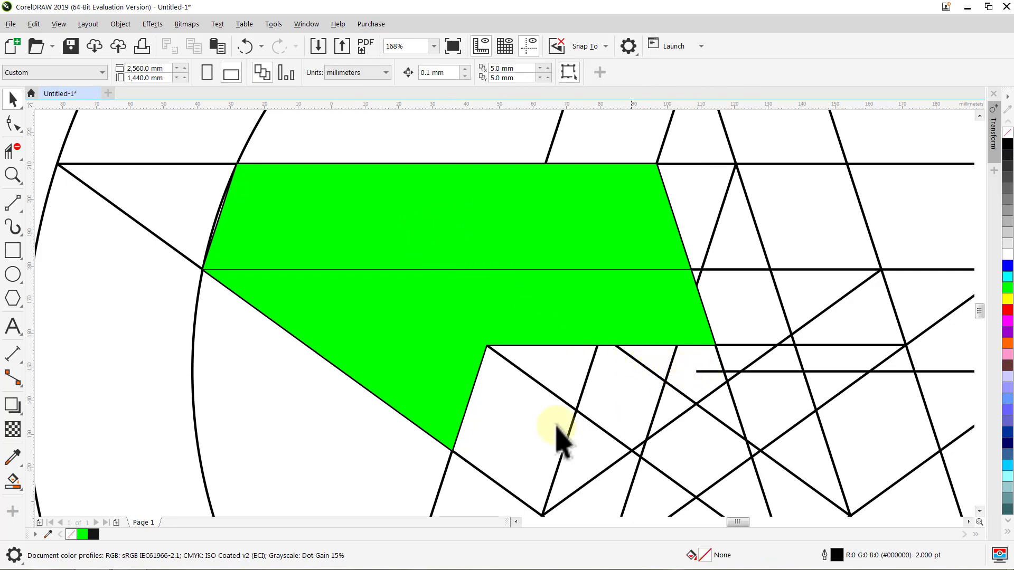
Delete the grouped circles and construction lines, and set the outline width of both green shapes to None
left_click(195, 423)
key("Delete")
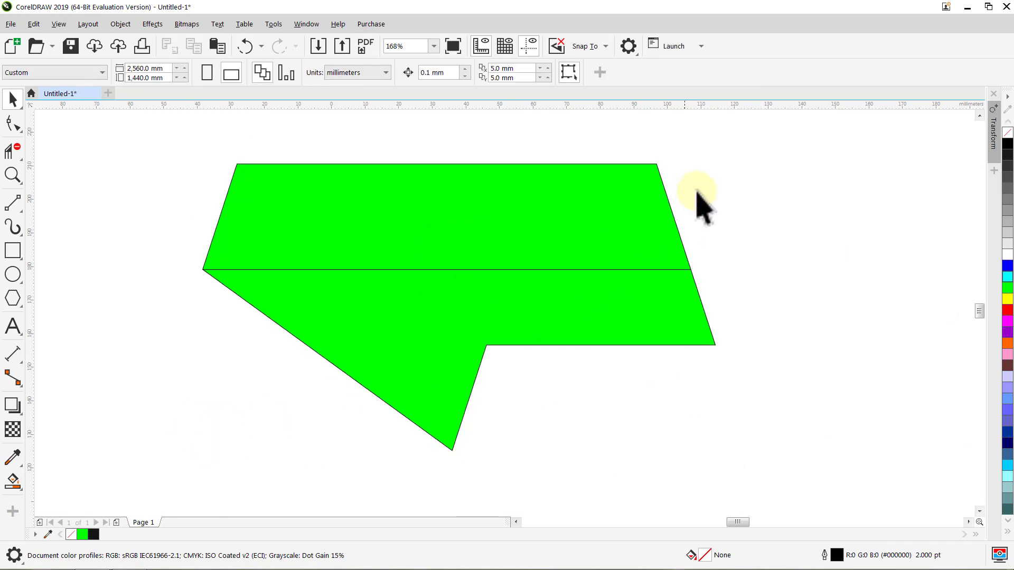
left_click_drag(769, 136, 168, 472)
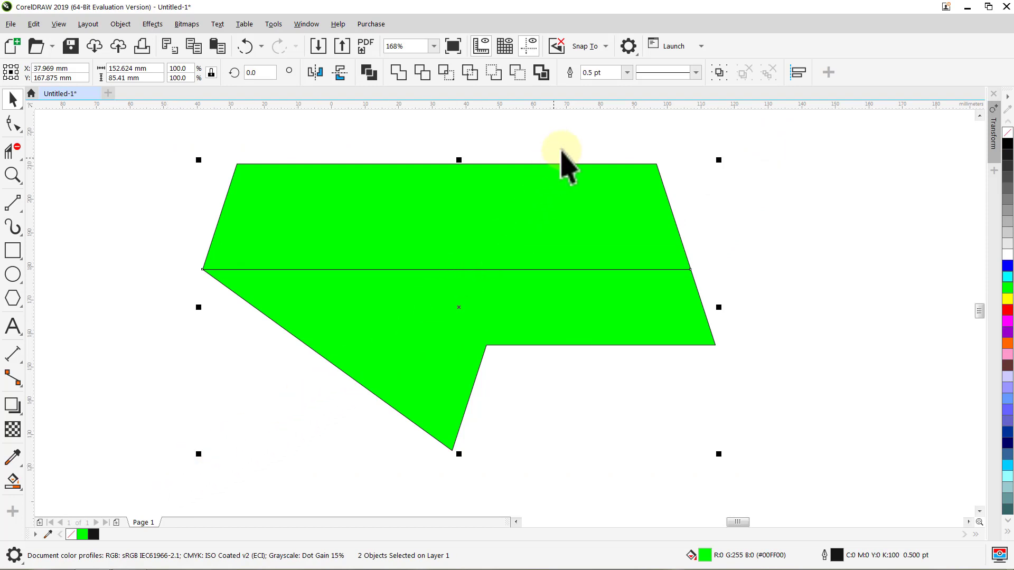
left_click(627, 74)
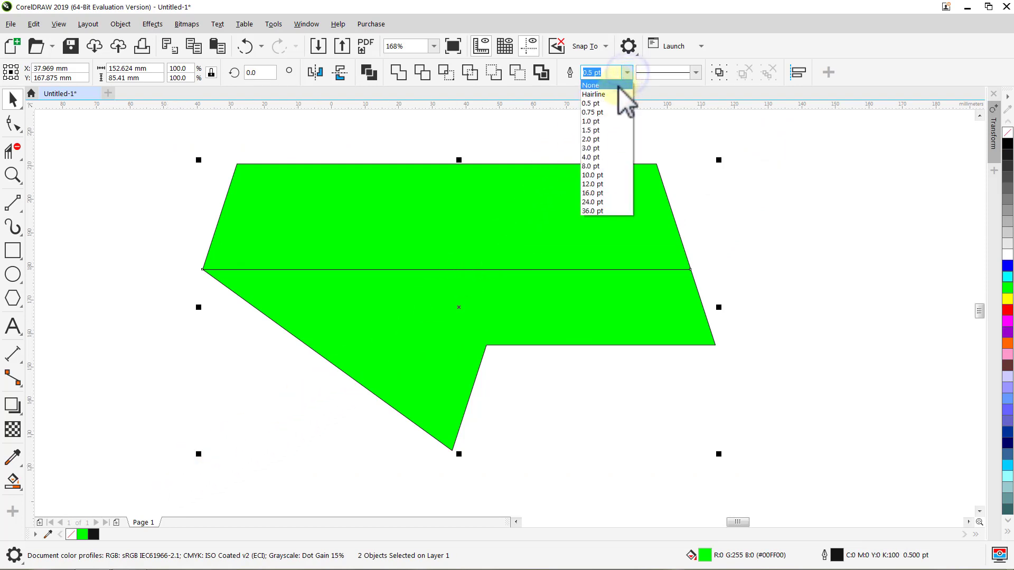
left_click(617, 85)
left_click(595, 137)
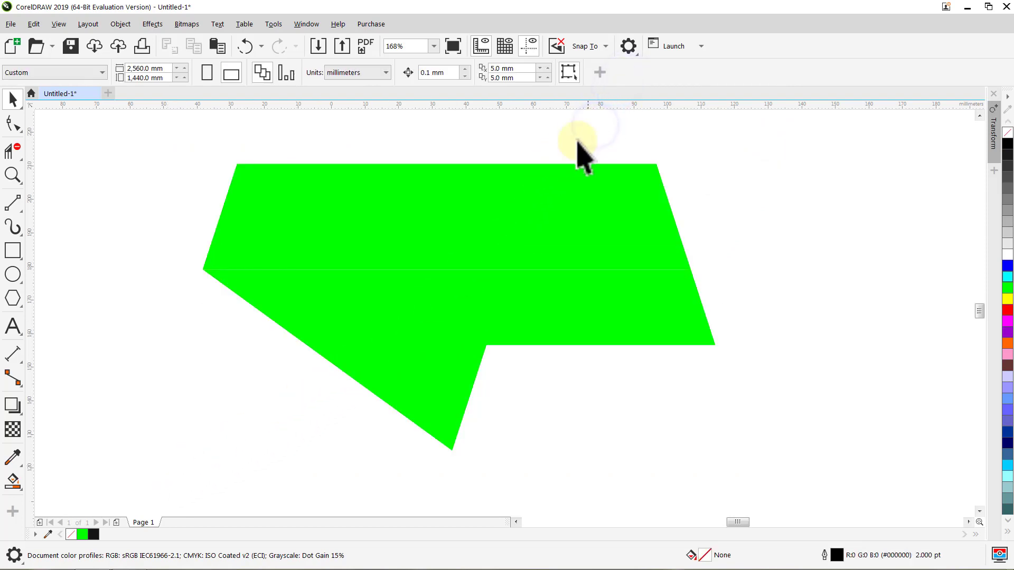
Apply a linear fountain fill to the upper green shape with Interactive Fill, running along its lower edge from left corner to right corner
left_click(472, 206)
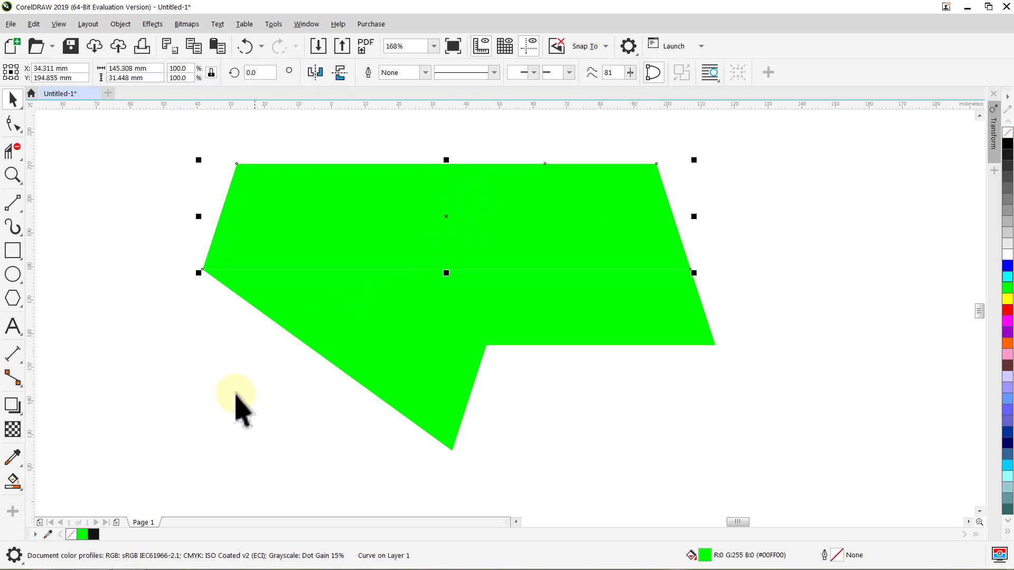
left_click(15, 484)
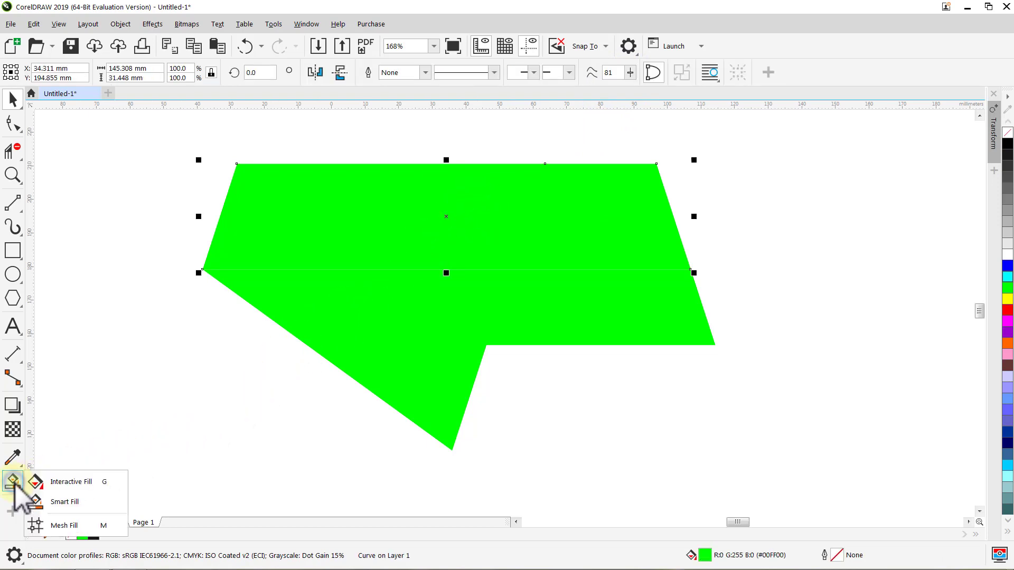
left_click(47, 482)
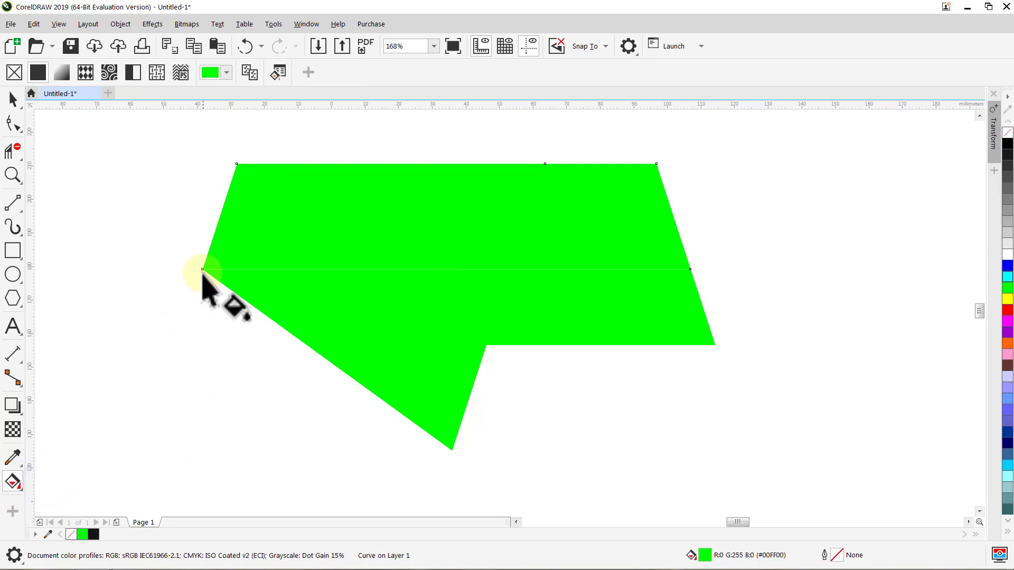
left_click_drag(203, 269, 690, 270)
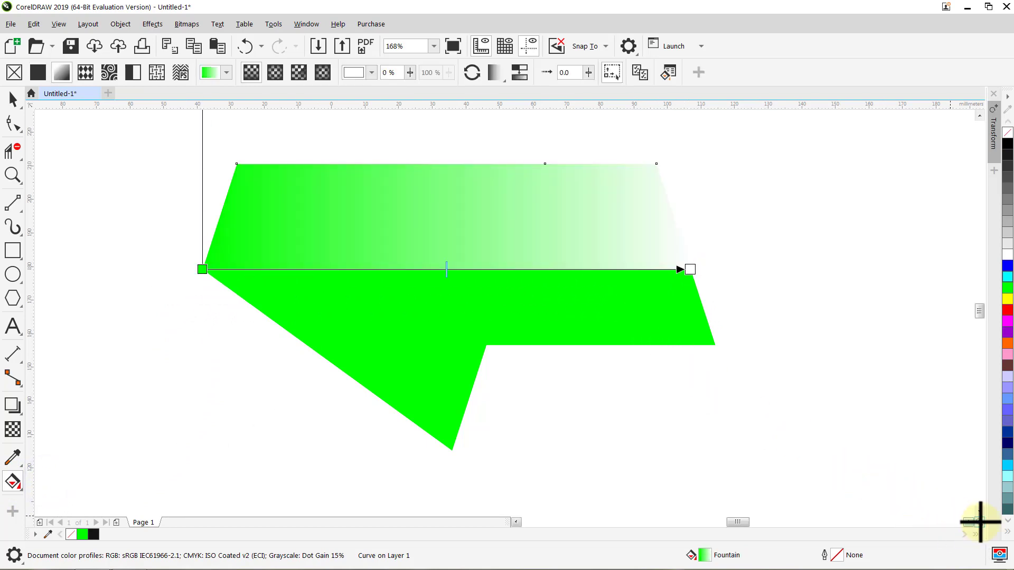
Colour both ends of the upper shape's fountain fill yellow and add the lighter Chalk yellow at its midpoint
left_click(1007, 531)
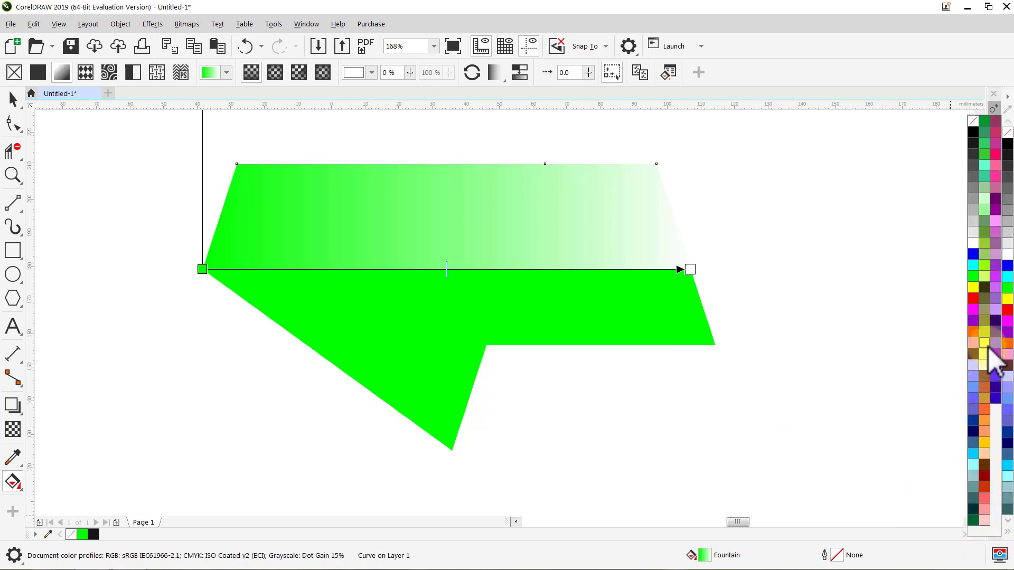
left_click_drag(987, 345, 691, 270)
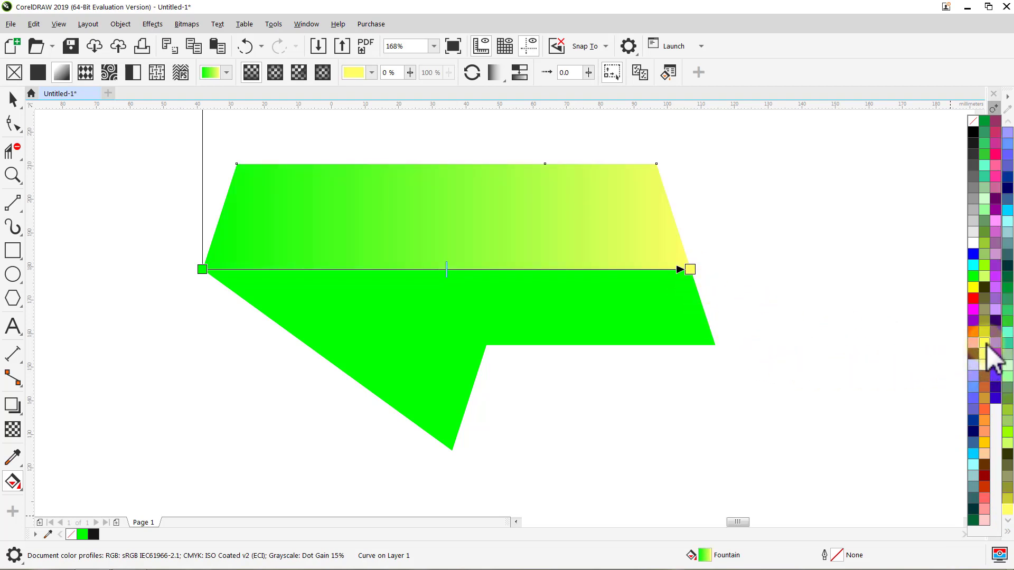
left_click_drag(986, 344, 202, 270)
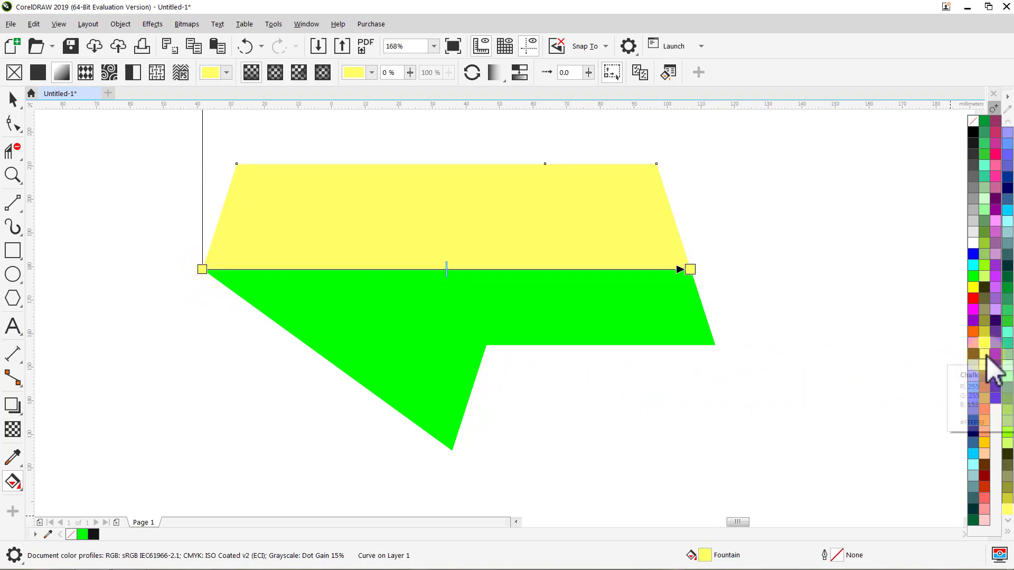
left_click(983, 355)
left_click_drag(982, 355, 445, 268)
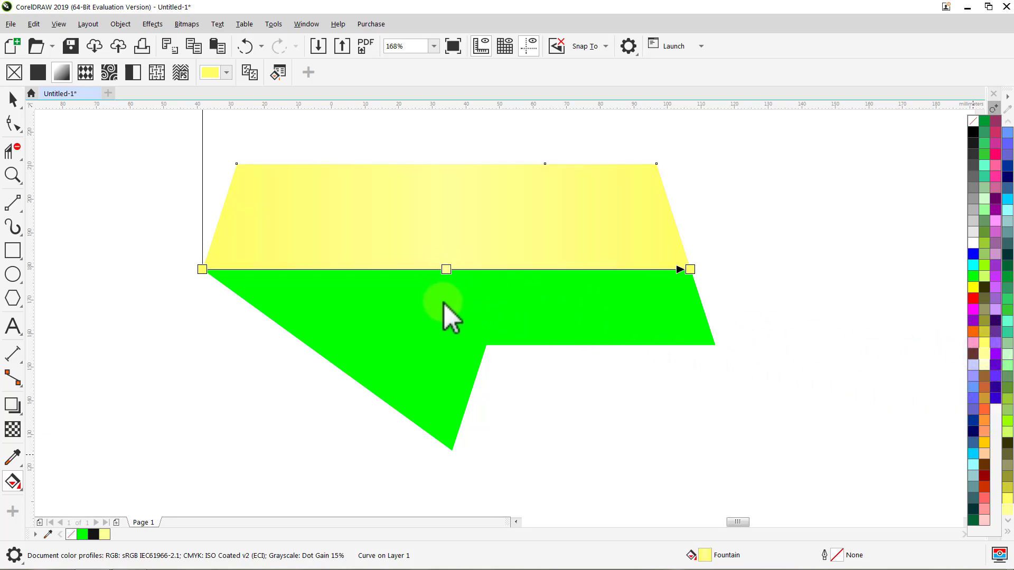
Apply a linear fountain fill along the green shape's upper edge, with Gold at the outer end, yellow midway and brown at the inner end
left_click(443, 332)
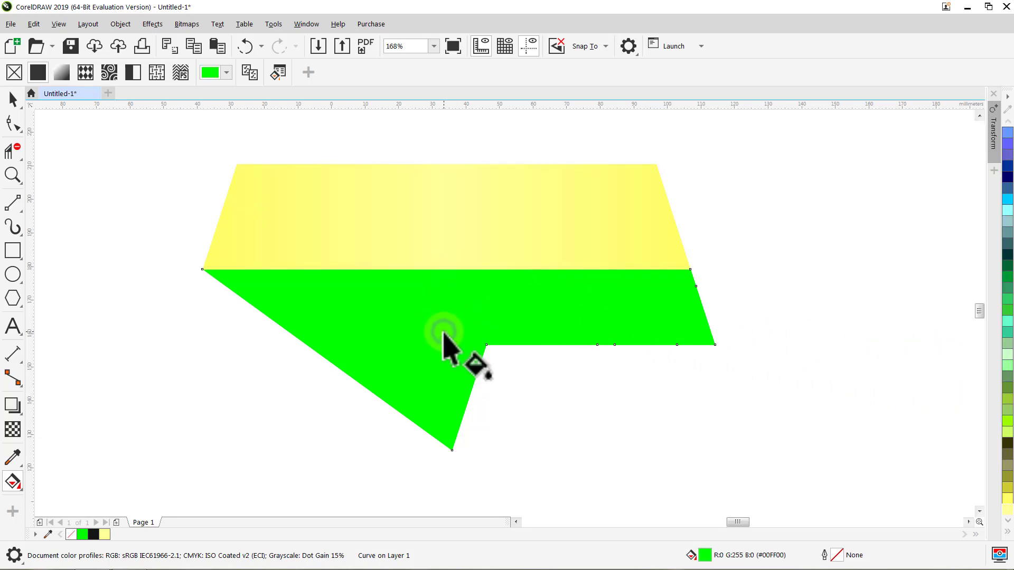
left_click_drag(202, 269, 690, 270)
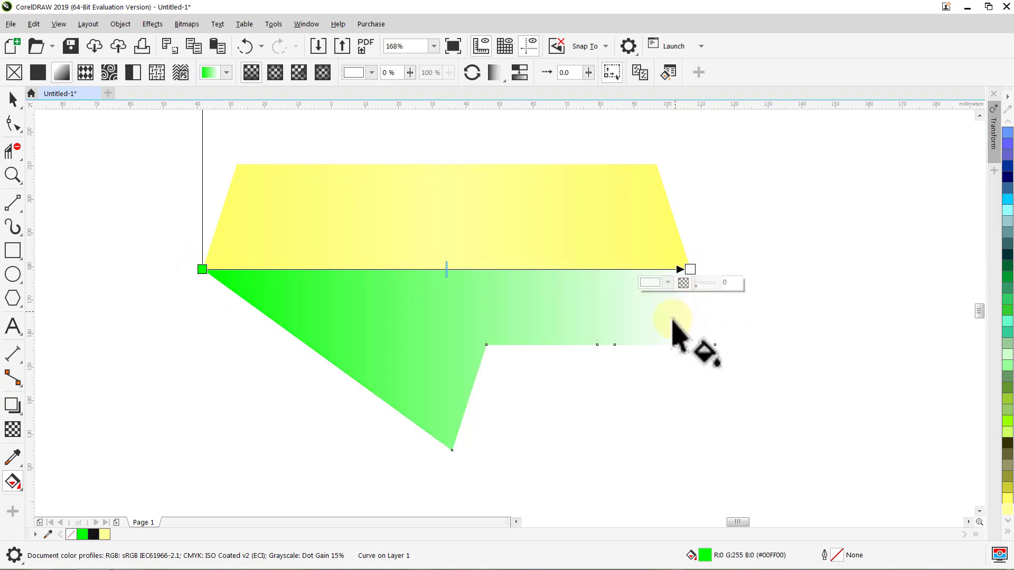
left_click(1008, 532)
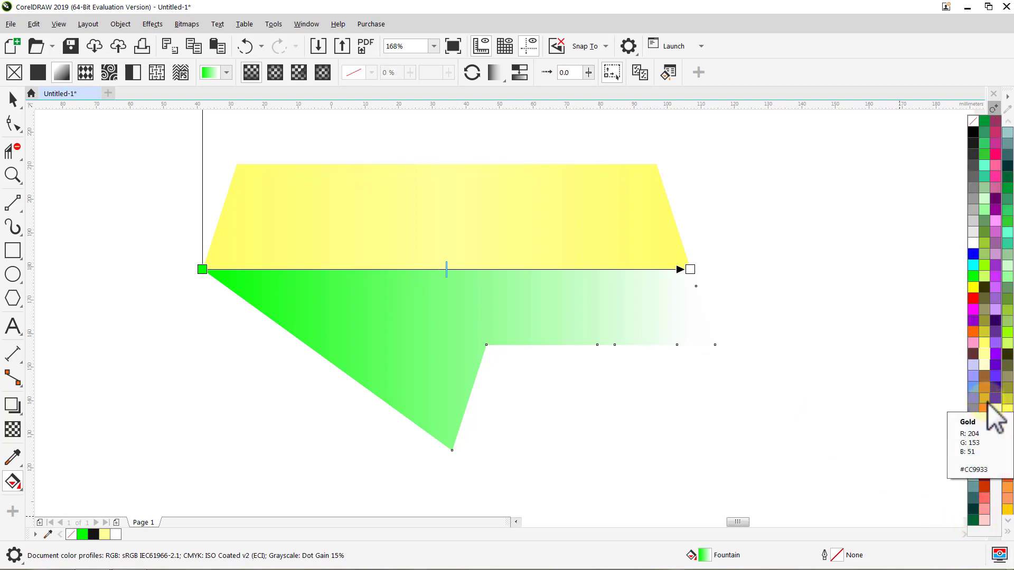
left_click_drag(987, 400, 204, 272)
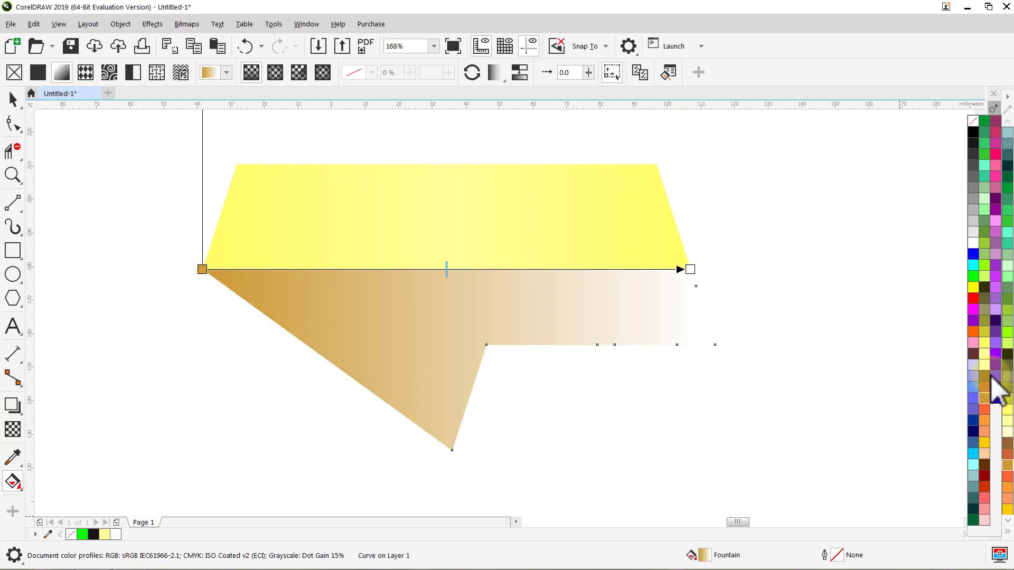
left_click_drag(987, 396, 690, 269)
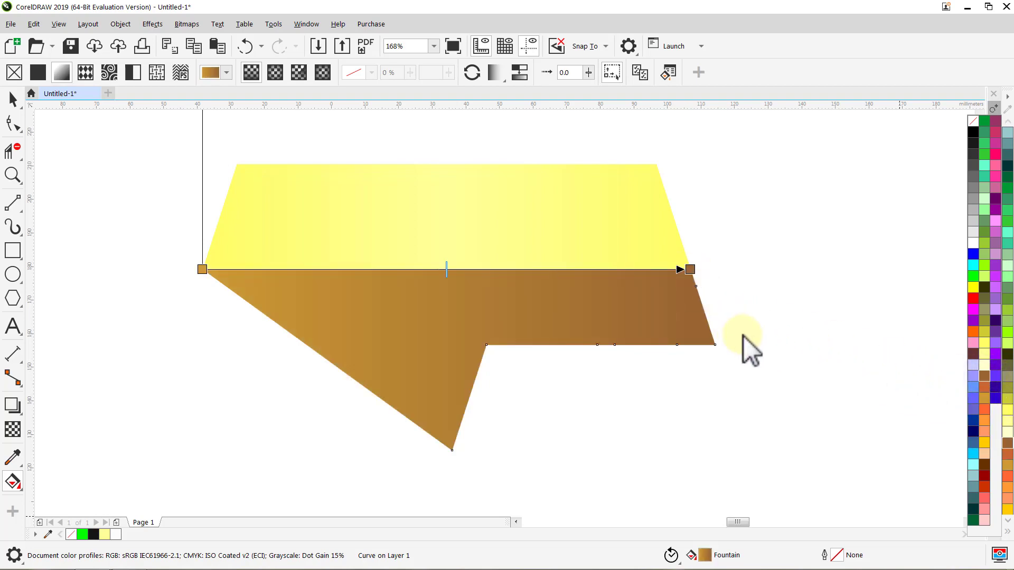
left_click(973, 289)
left_click_drag(974, 291, 454, 271)
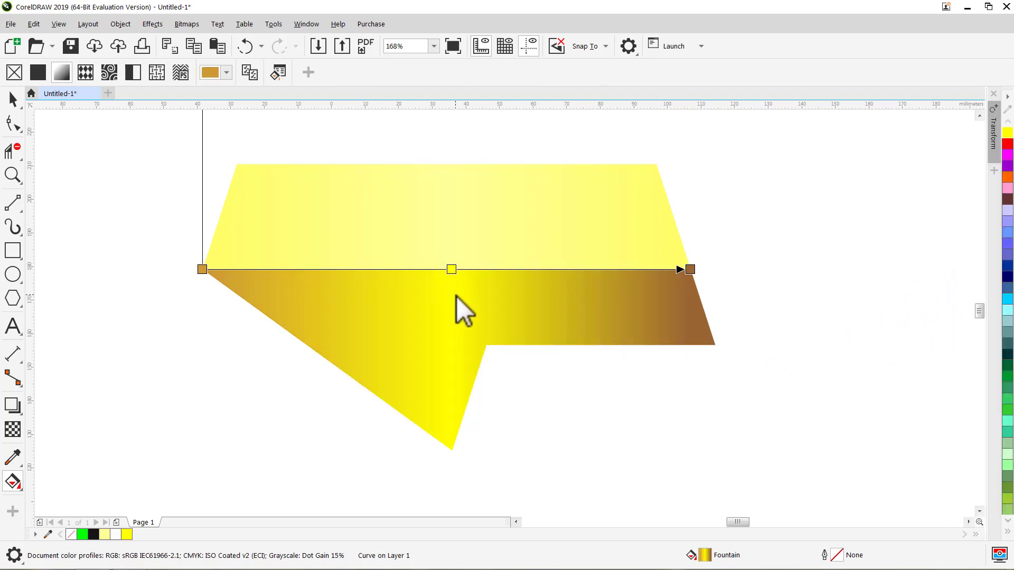
Rotate four copies of the lower gold-to-brown shape by 72 degrees around its stored centre
key("space")
left_click(772, 348)
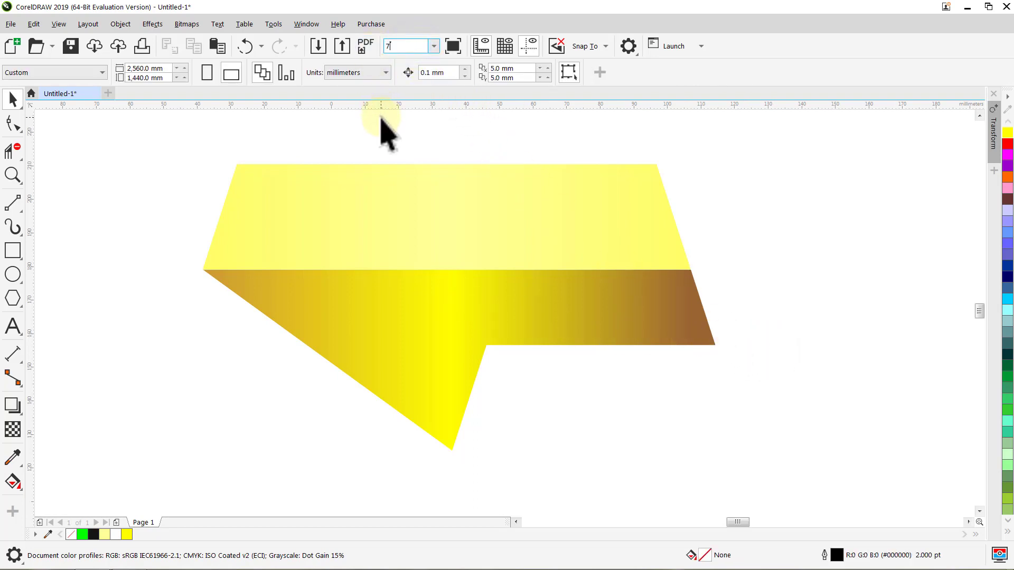
key("Return")
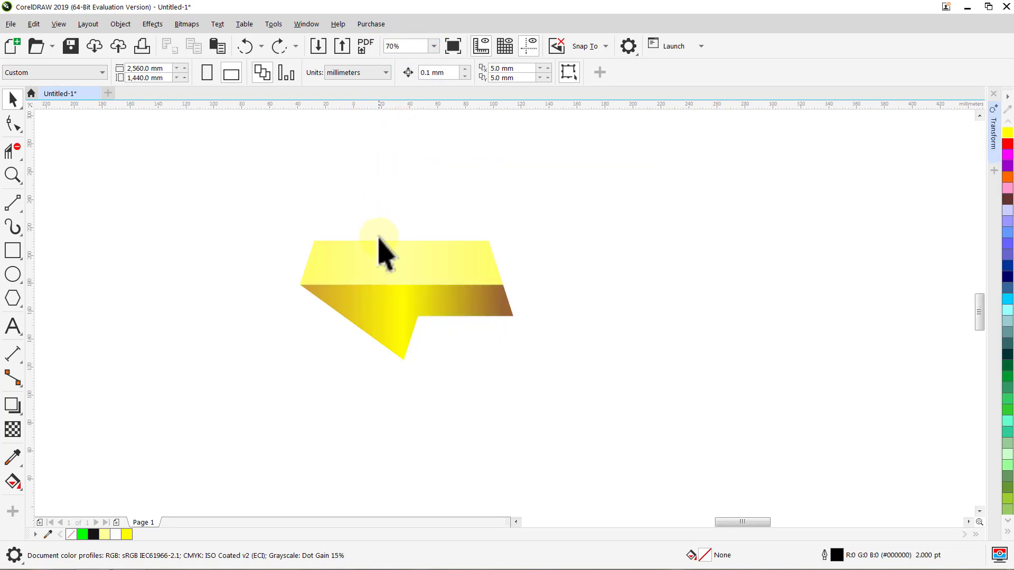
left_click(387, 317)
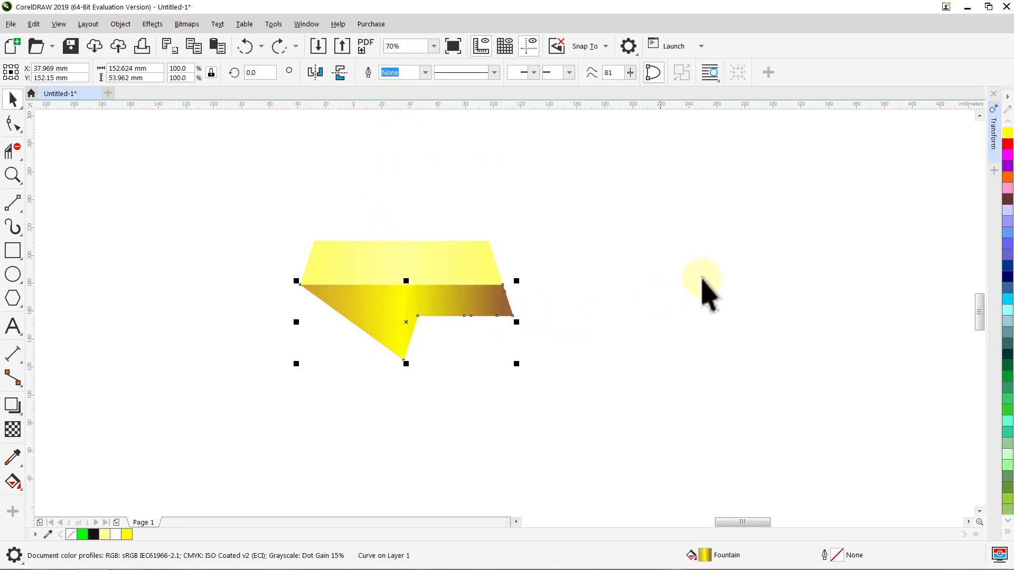
left_click(992, 140)
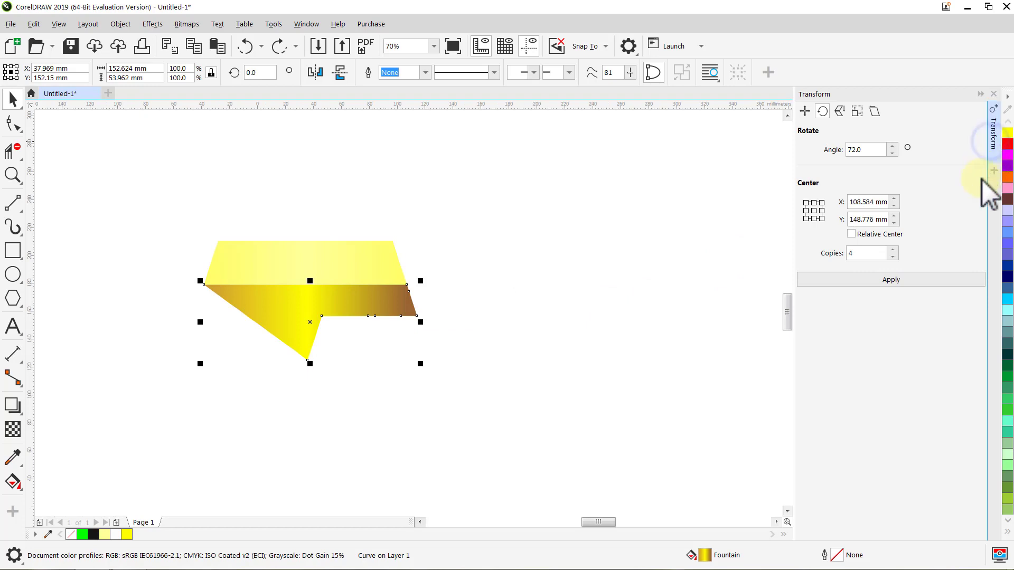
left_click(893, 280)
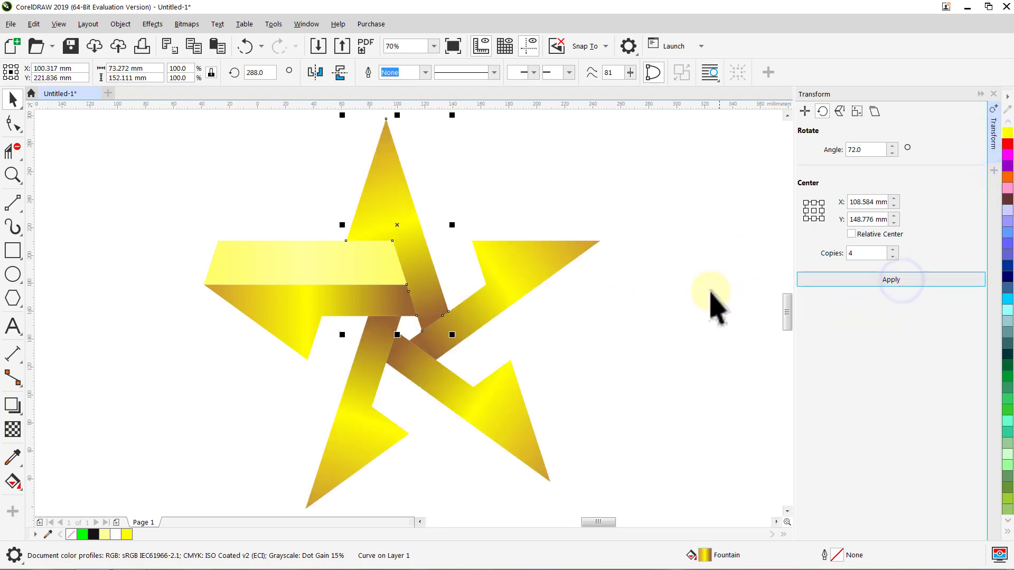
left_click(728, 291)
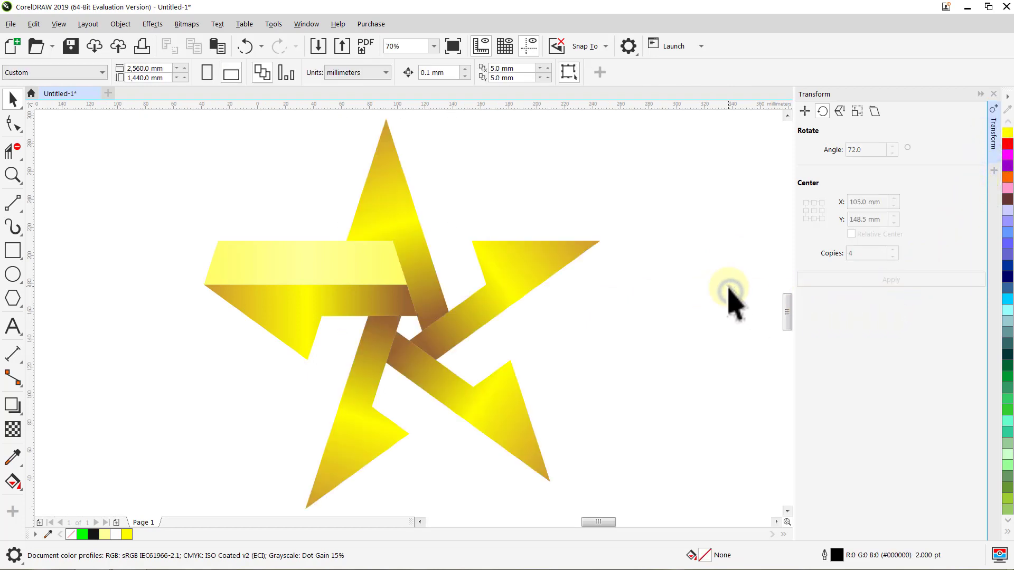
Rotate four copies of the light yellow band by 72 degrees around the same centre to complete the star
left_click(354, 266)
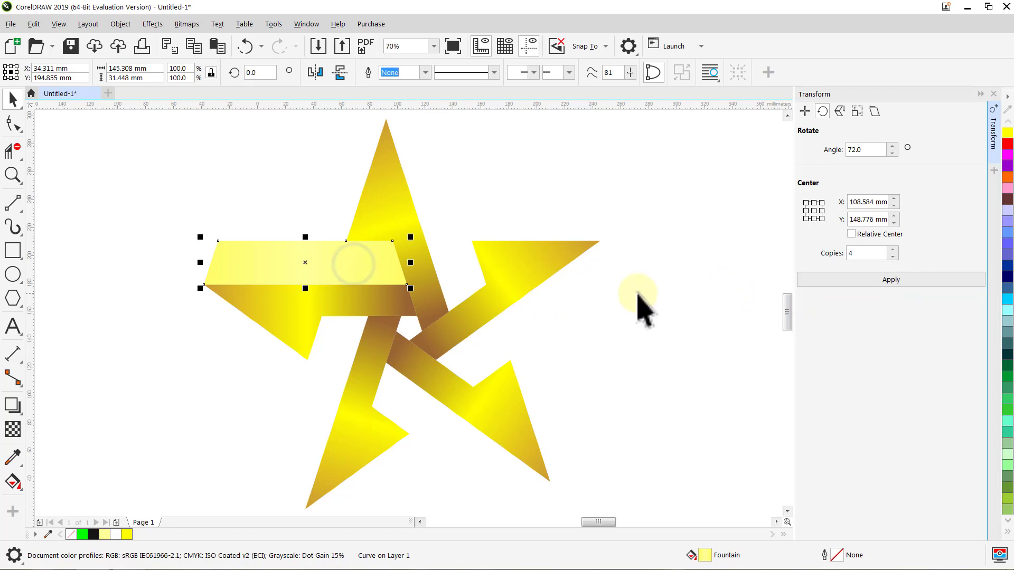
left_click(890, 281)
left_click(724, 320)
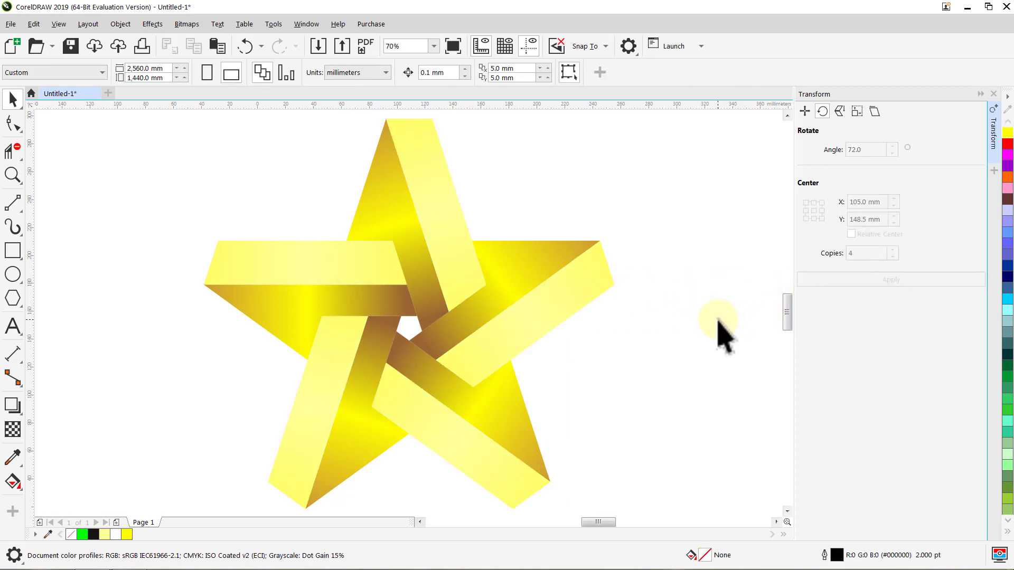
left_click(993, 94)
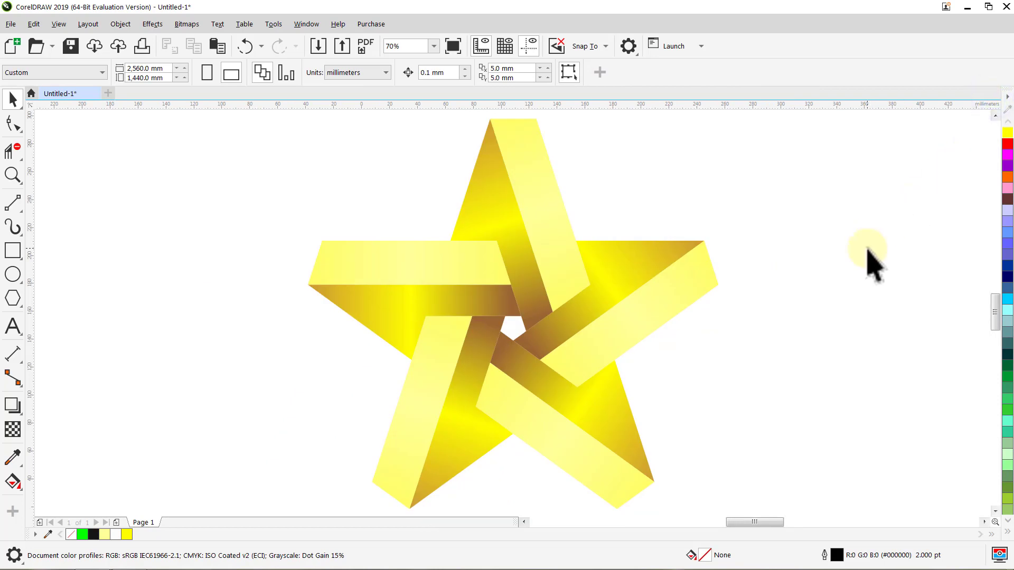
Recolour the lower-left arm: Walnut ends and a Deep Yellow midpoint on the light band, and Gold at the adjoining fold's inner end
left_click(422, 376)
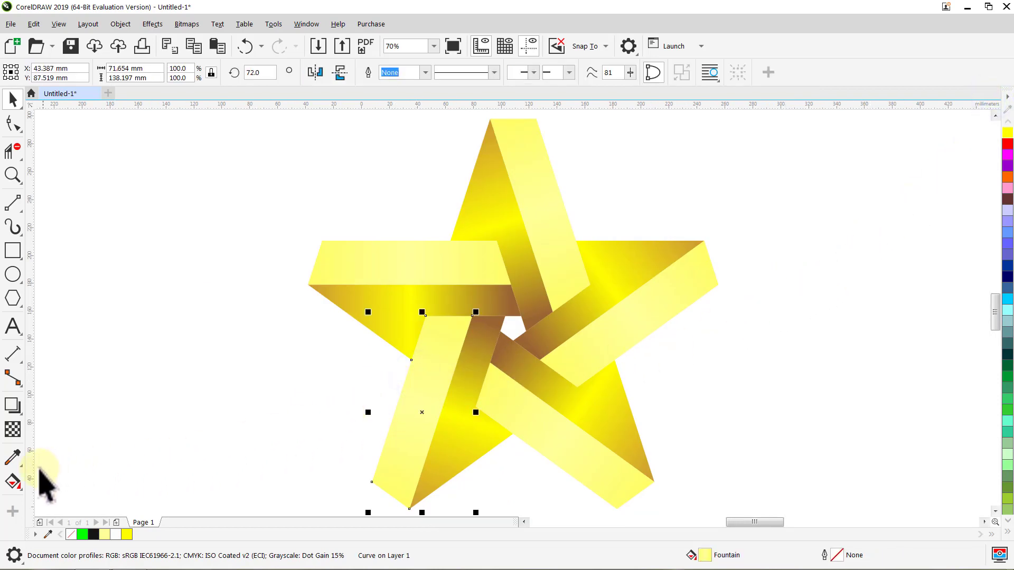
left_click(13, 480)
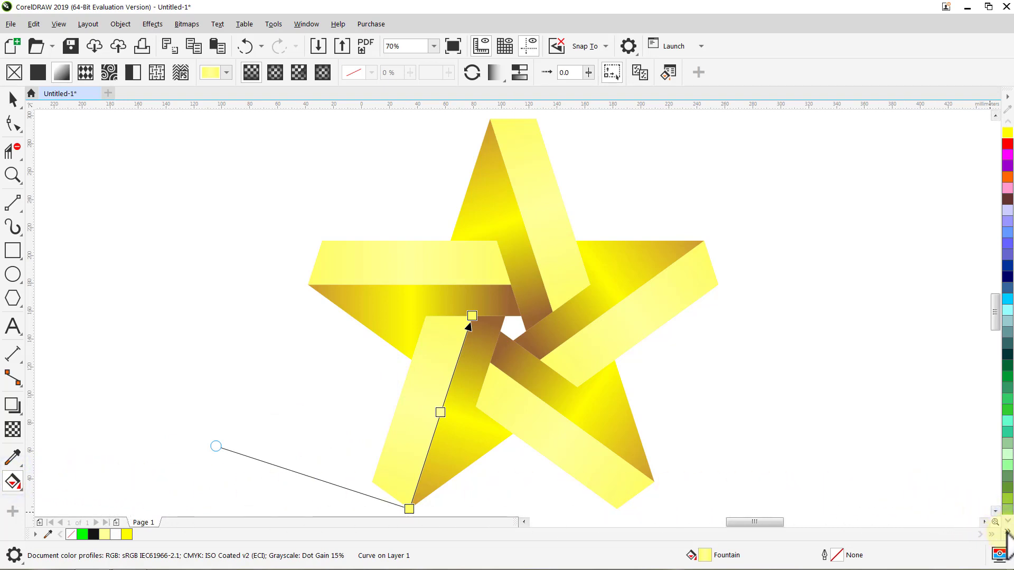
left_click(1005, 532)
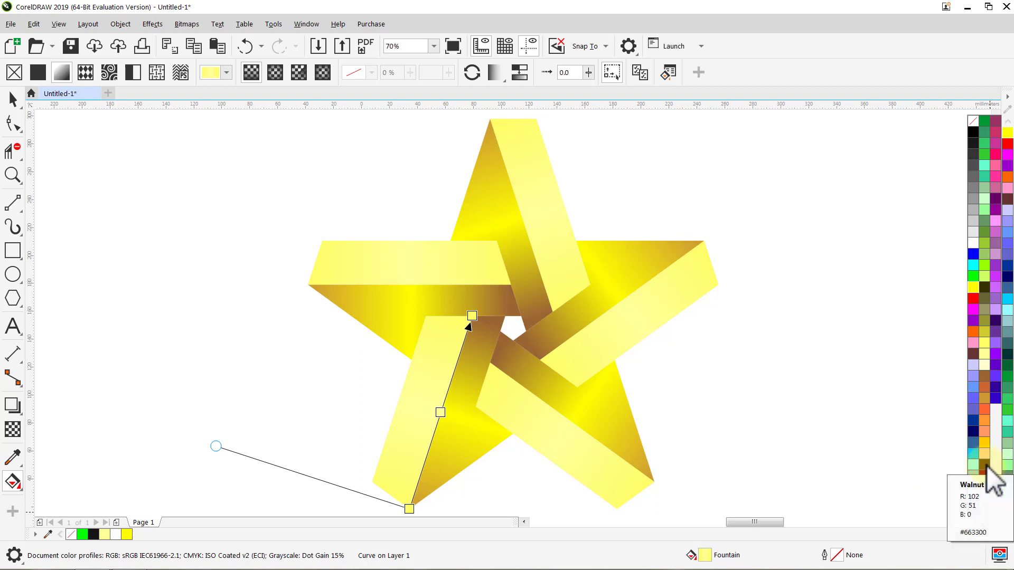
left_click_drag(987, 467, 411, 509)
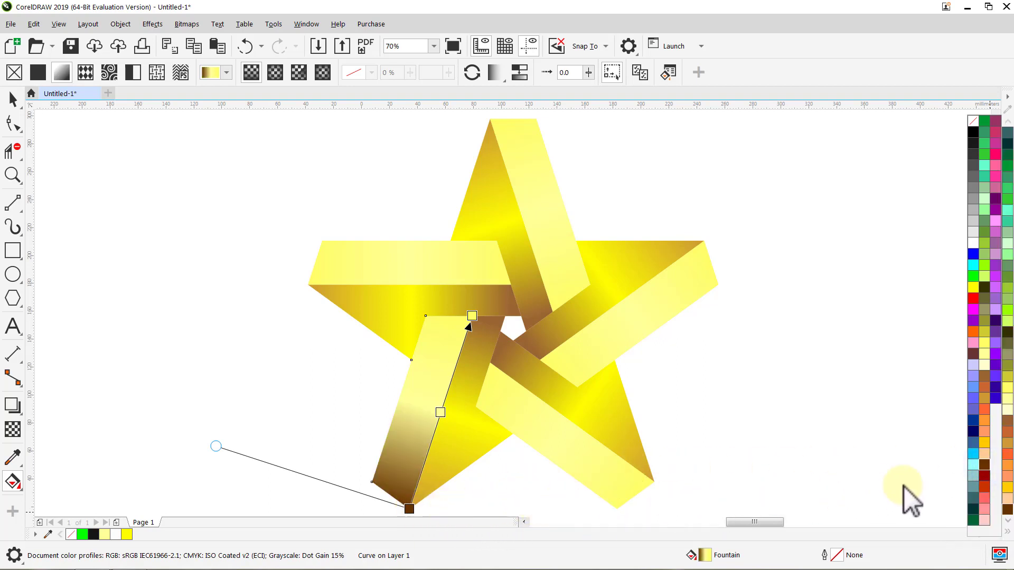
left_click_drag(987, 466, 471, 316)
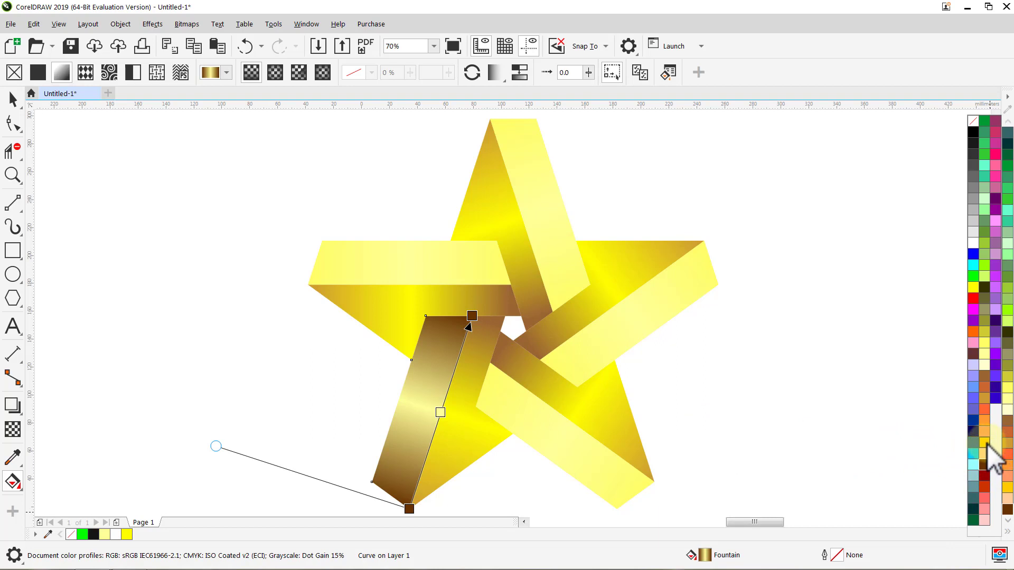
left_click_drag(987, 444, 443, 414)
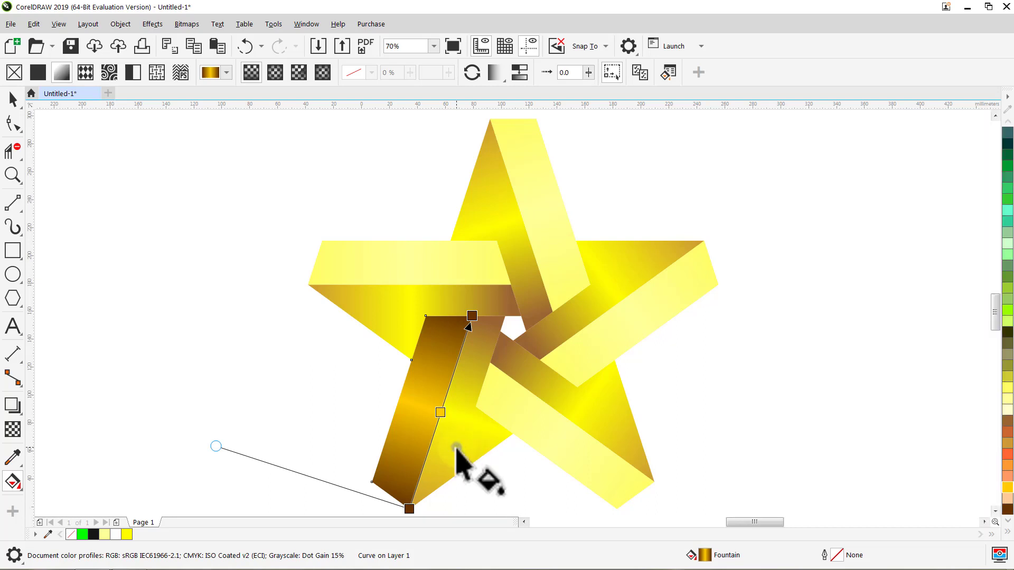
left_click(456, 449)
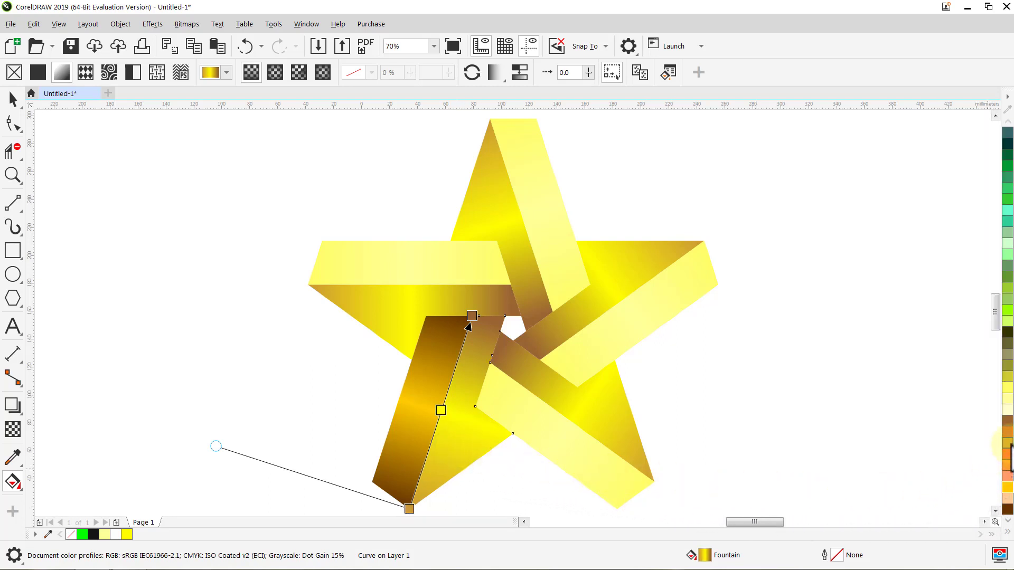
left_click_drag(1007, 446, 475, 316)
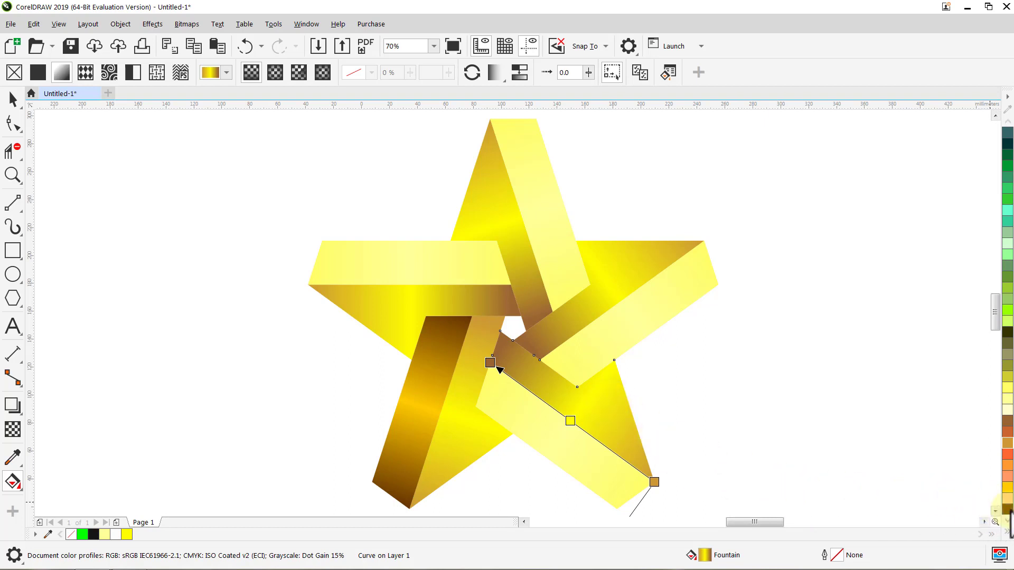
Recolour the lower-right arm's yellow fold with Walnut at both gradient ends and Deep Yellow at its midpoint
left_click_drag(1005, 513, 654, 482)
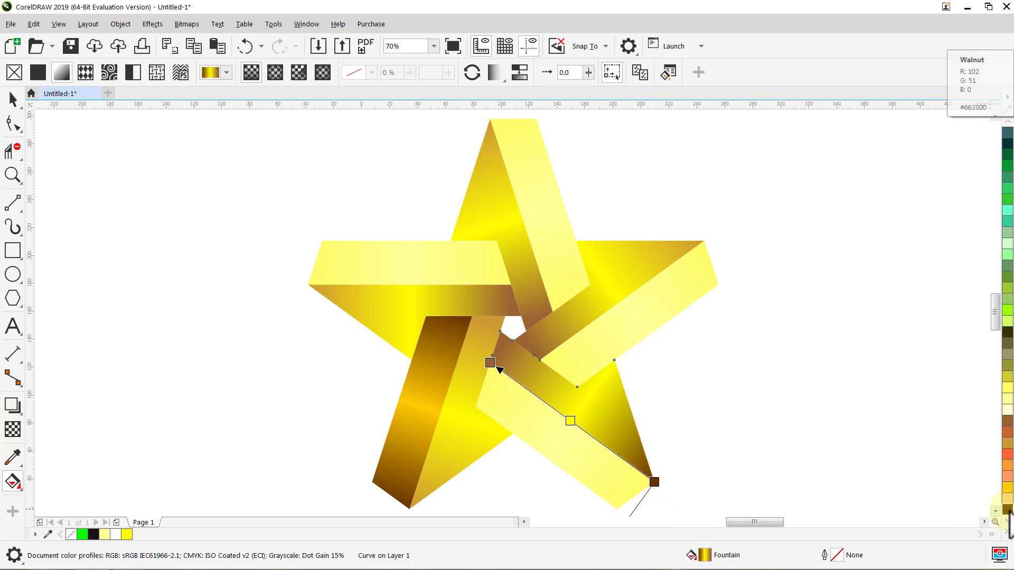
left_click_drag(1007, 513, 490, 363)
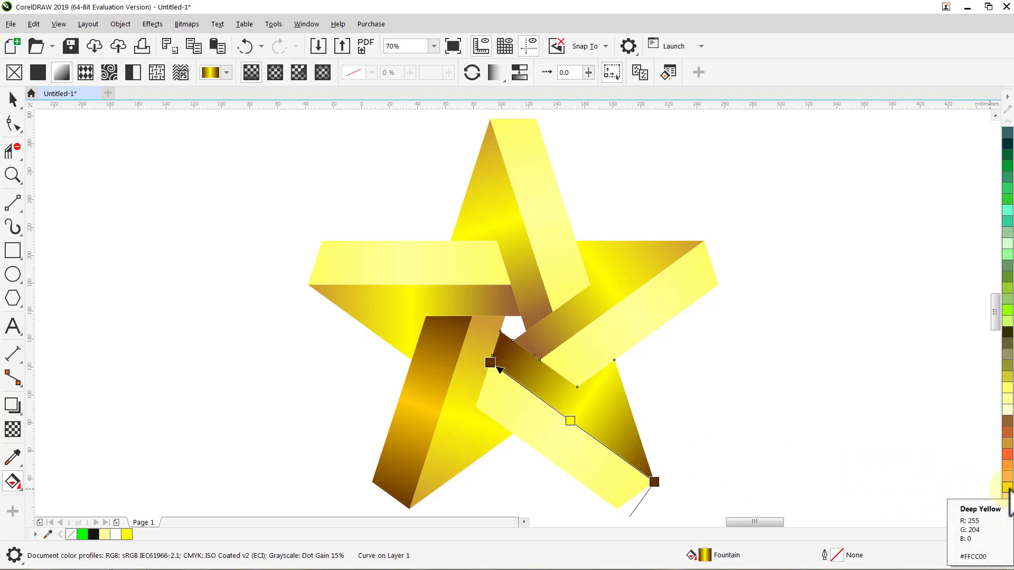
left_click_drag(1007, 487, 570, 420)
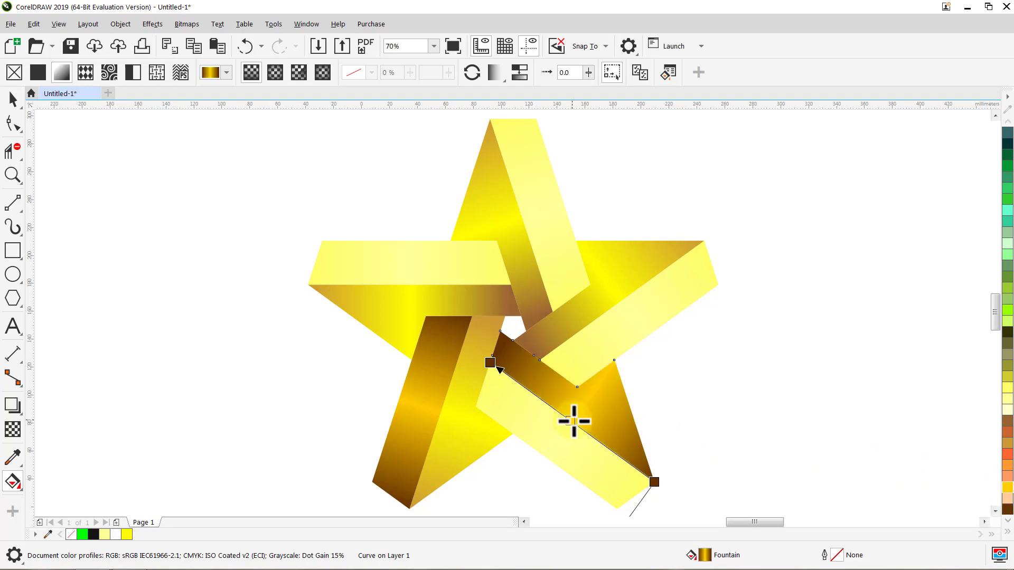
Recolour the light band of the upper-right arm with Gold at both gradient ends and yellow at its midpoint
left_click(636, 340)
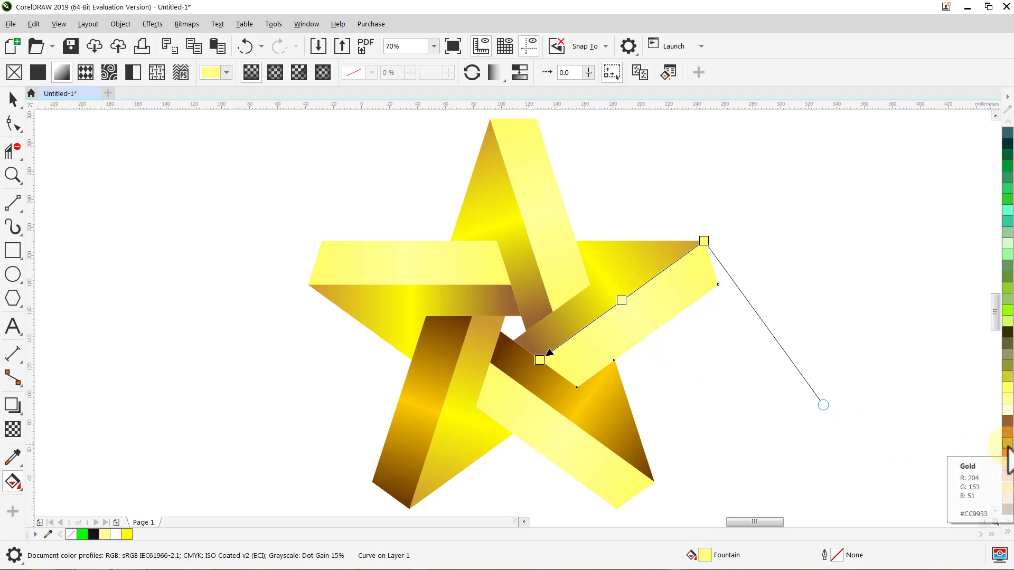
left_click_drag(1006, 448, 704, 244)
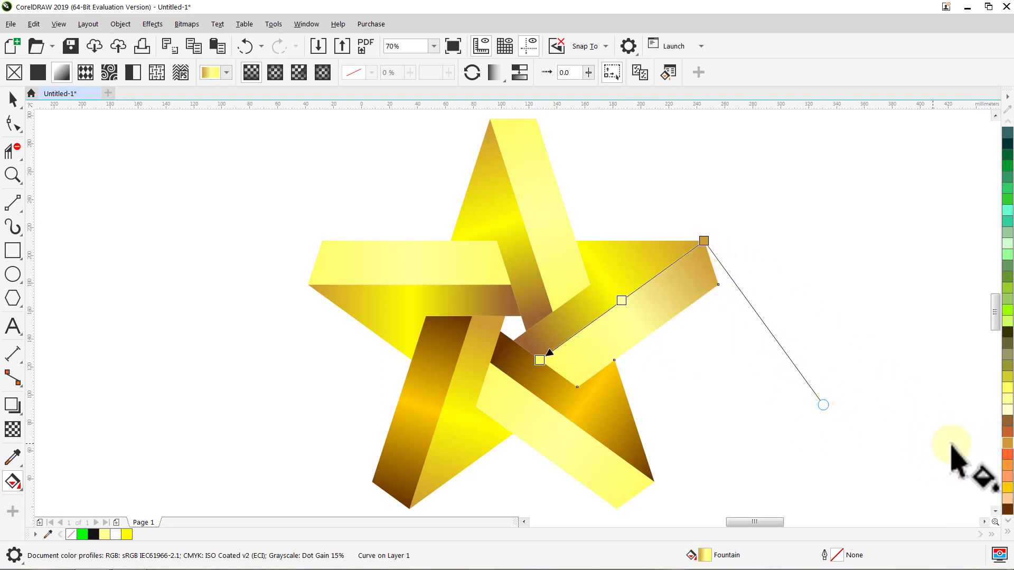
left_click_drag(1008, 454, 540, 362)
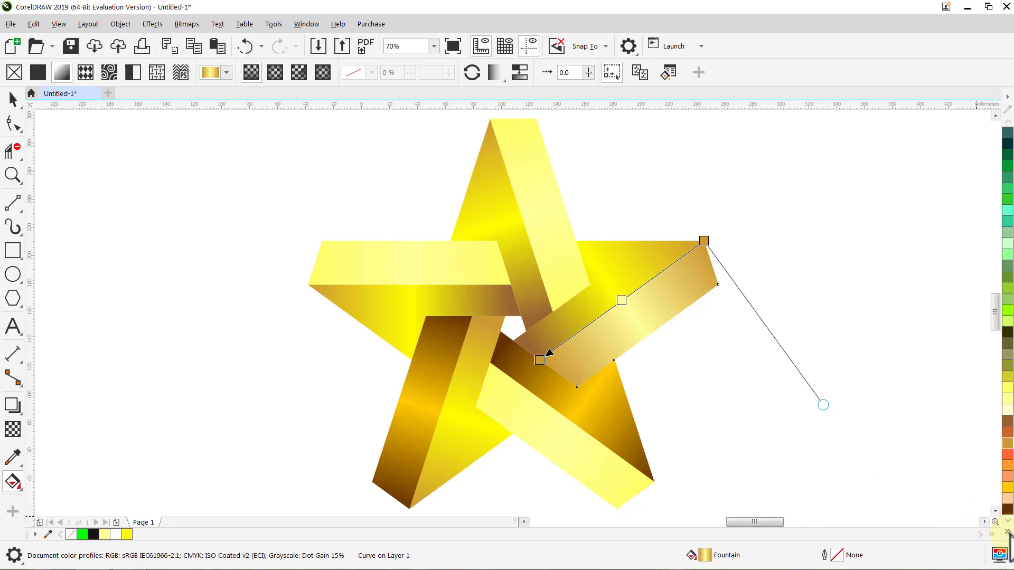
left_click(1007, 532)
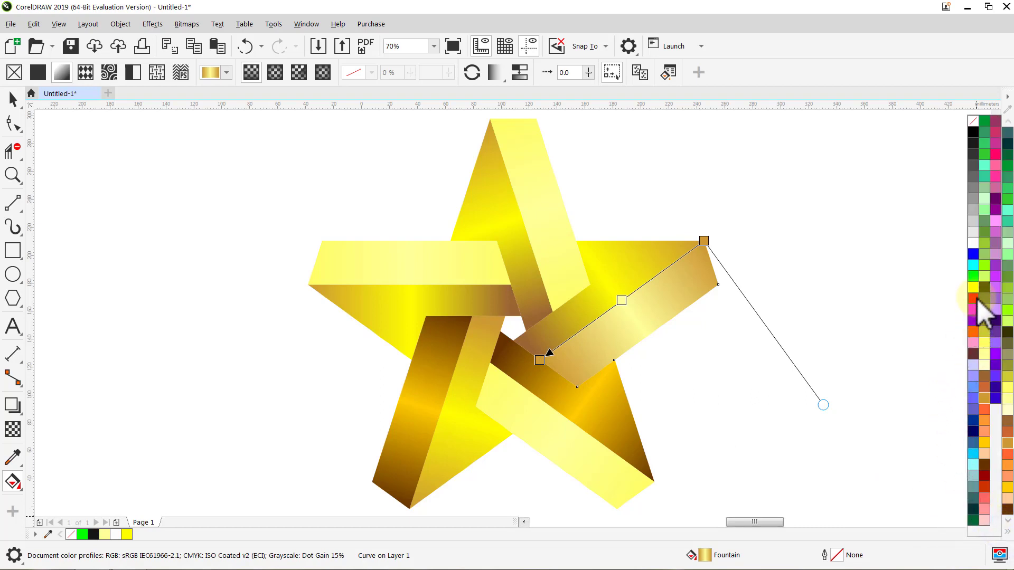
left_click_drag(977, 290, 623, 299)
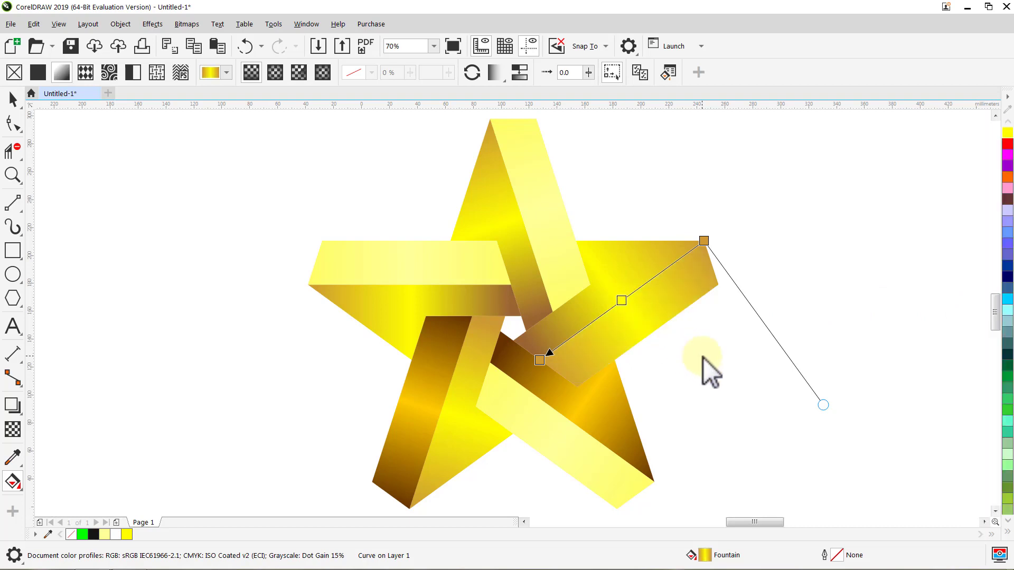
Recolour the upper-right arm's upper fold with Light Yellow at both gradient ends and Chalk at its midpoint
left_click(636, 268)
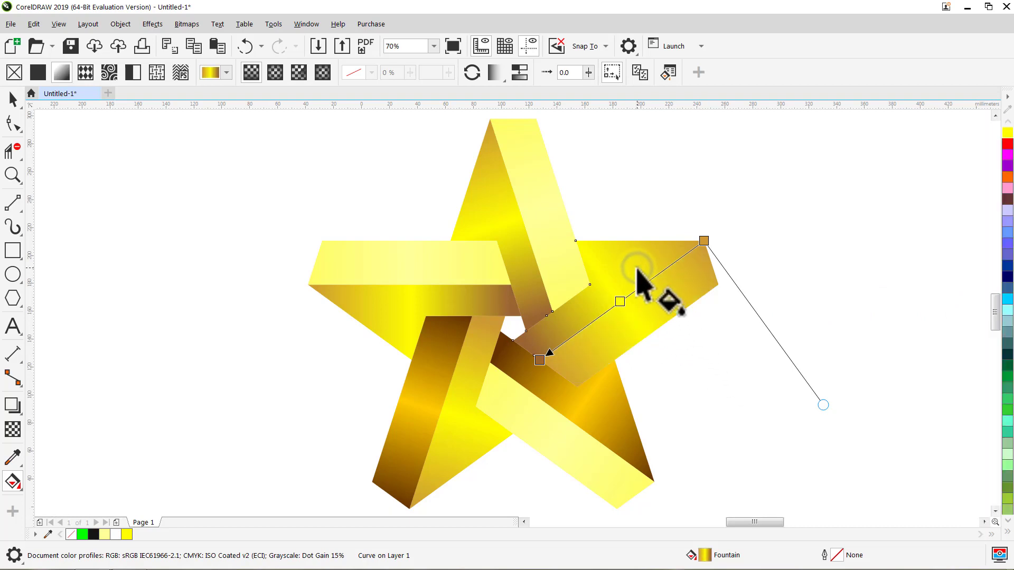
left_click(1006, 534)
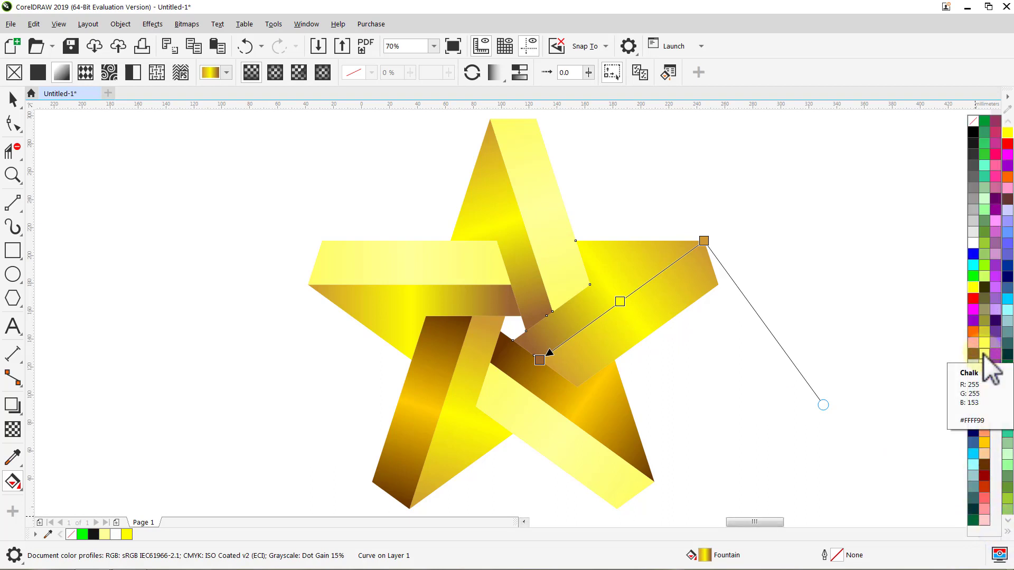
left_click_drag(983, 354, 620, 301)
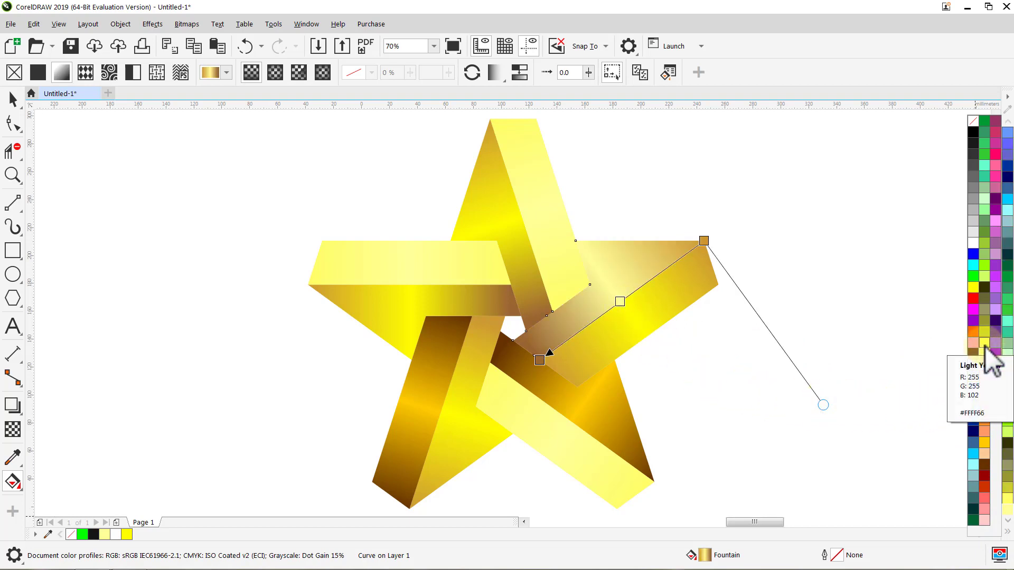
left_click_drag(985, 345, 708, 245)
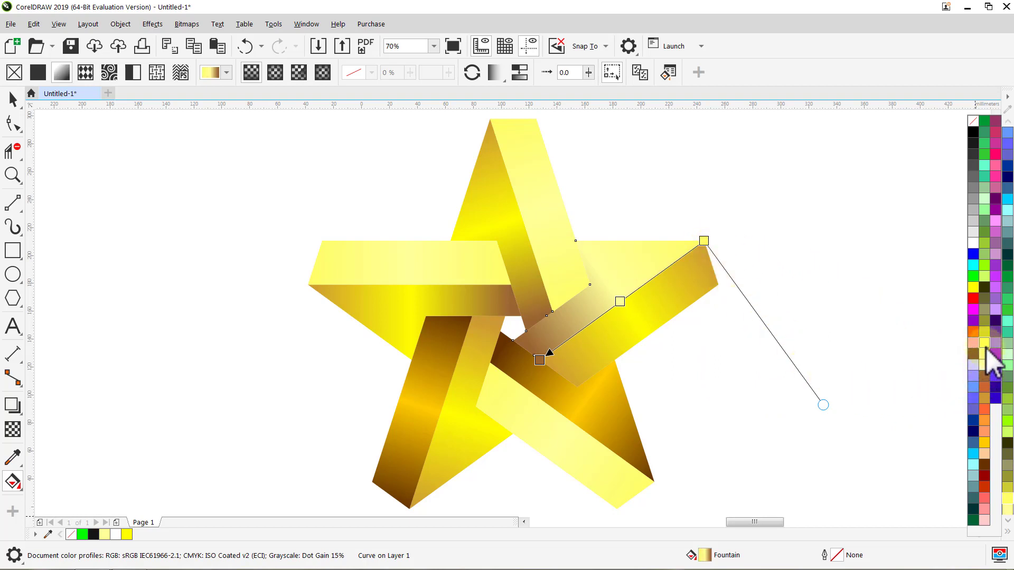
left_click_drag(985, 343, 542, 361)
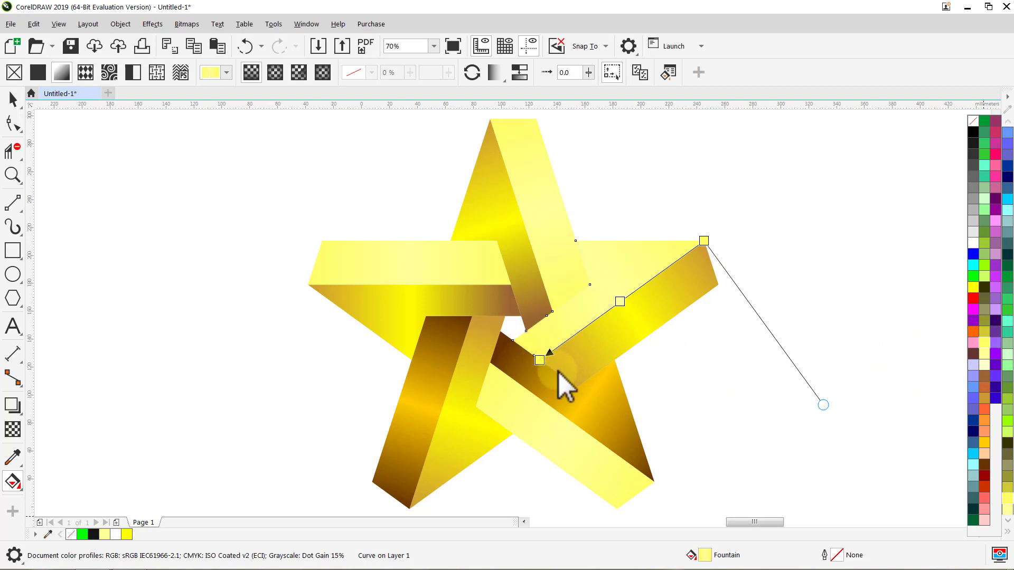
Recolour the light band of the top arm with Gold at both gradient ends and yellow at its midpoint
left_click(560, 243)
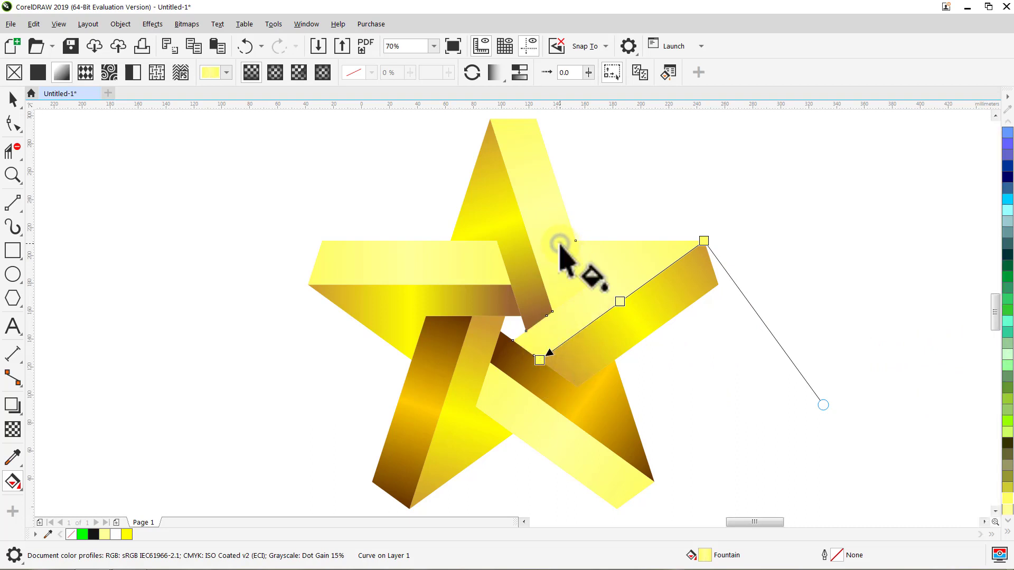
left_click(560, 243)
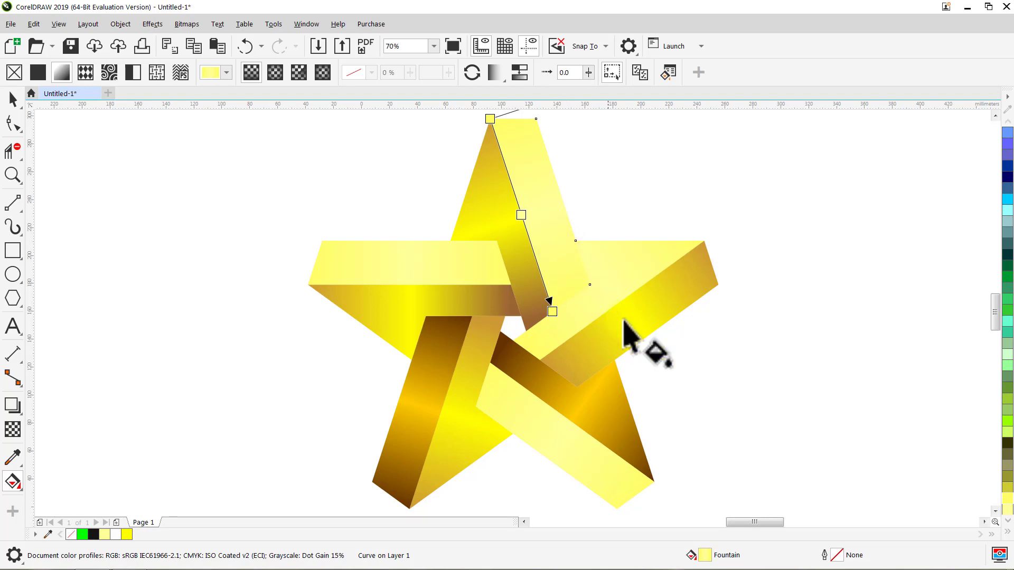
left_click(1007, 533)
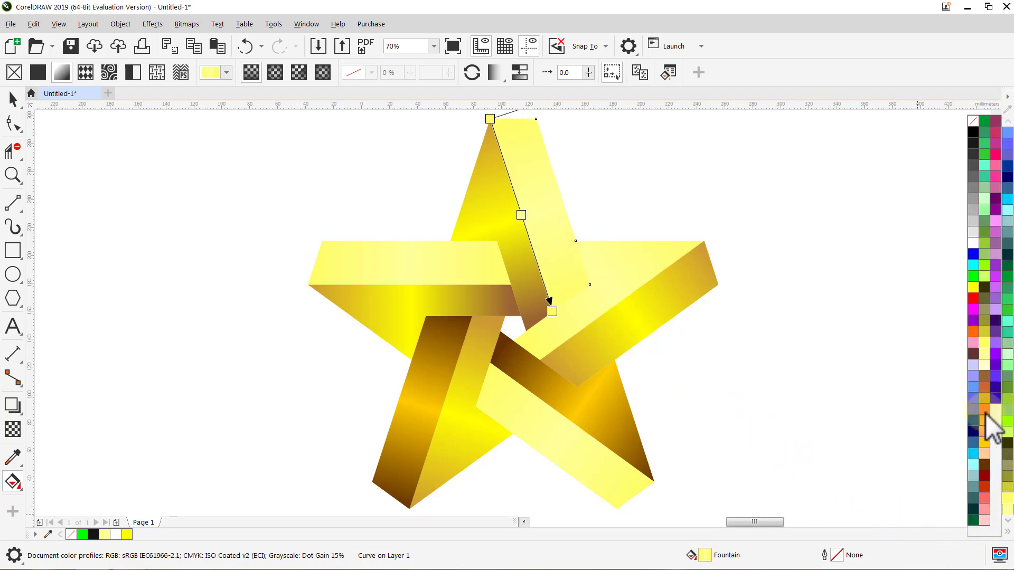
left_click_drag(984, 401, 494, 122)
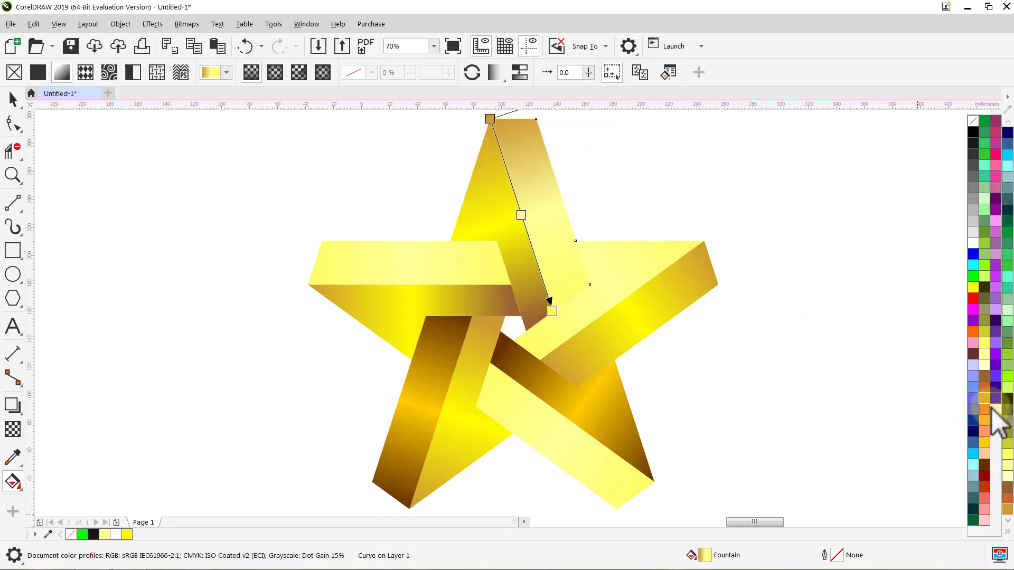
left_click_drag(985, 400, 552, 314)
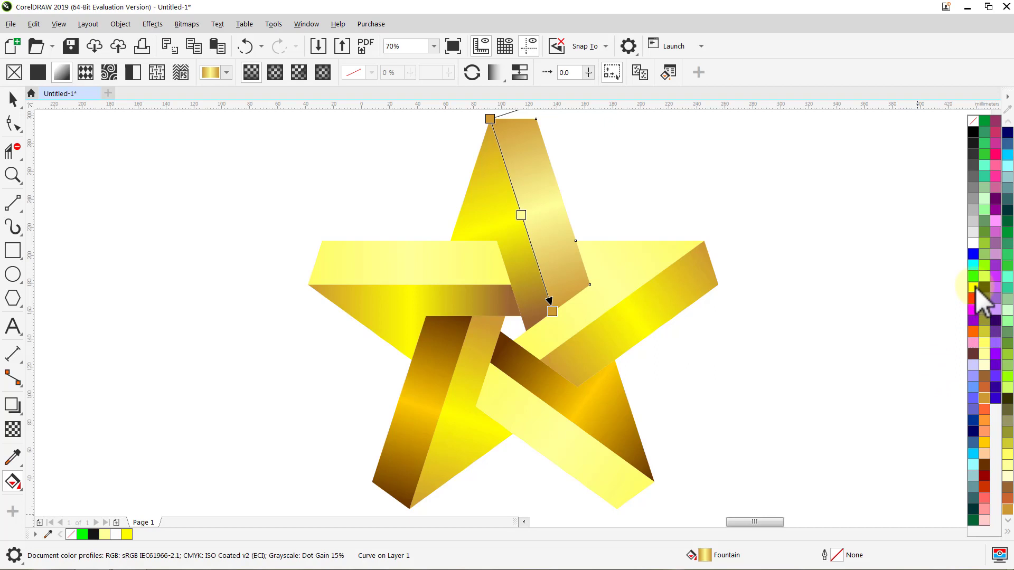
left_click_drag(974, 290, 523, 215)
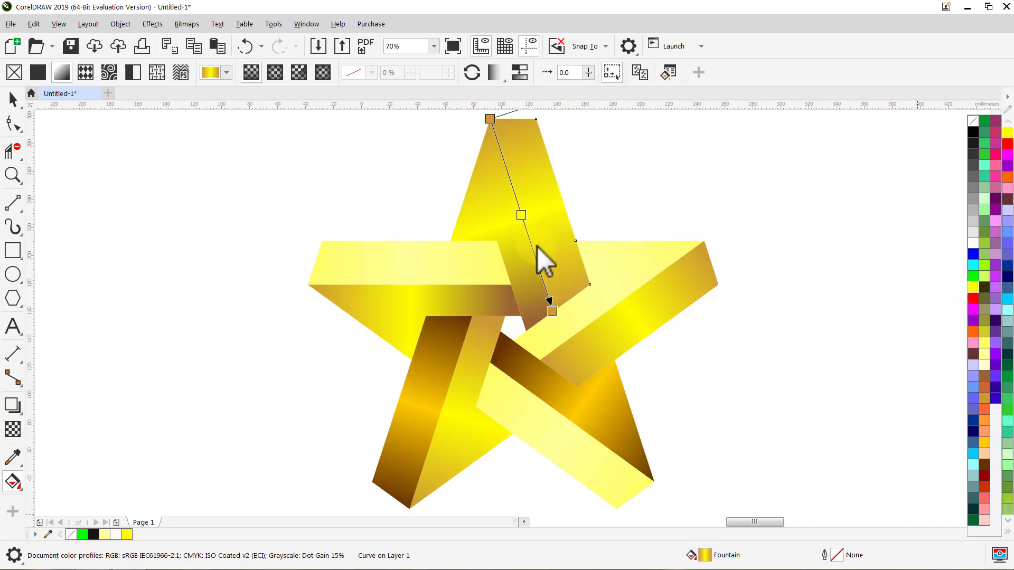
Recolour the top arm's darker fold with Walnut at both gradient ends and Deep Yellow at its midpoint
left_click(506, 236)
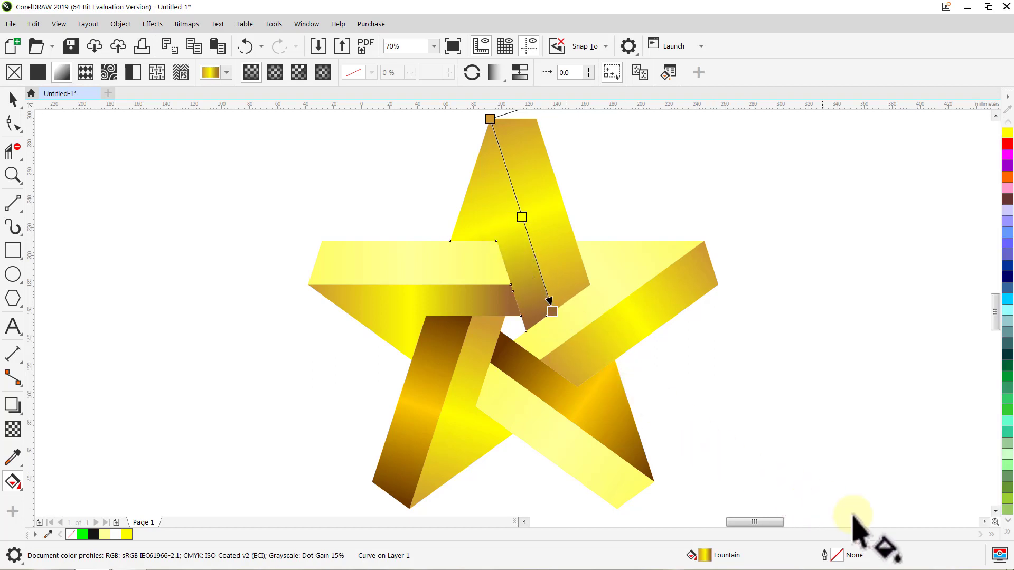
left_click(1007, 533)
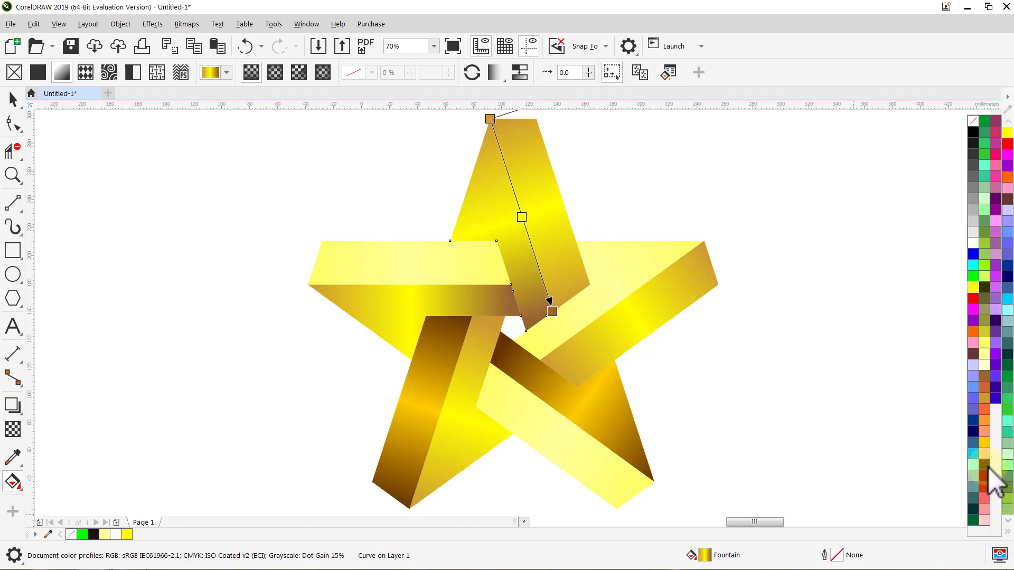
left_click_drag(988, 467, 554, 315)
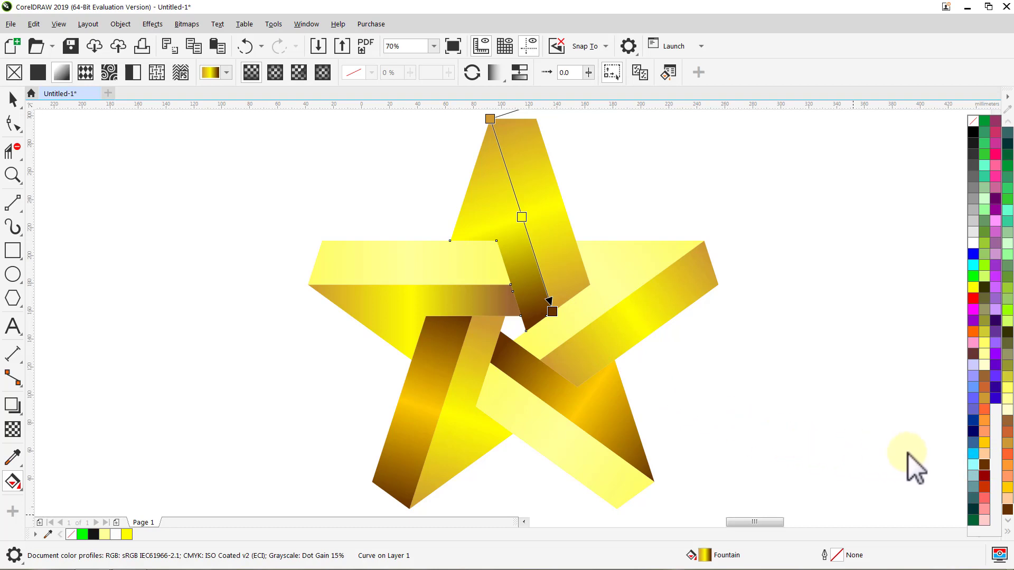
left_click_drag(981, 467, 492, 122)
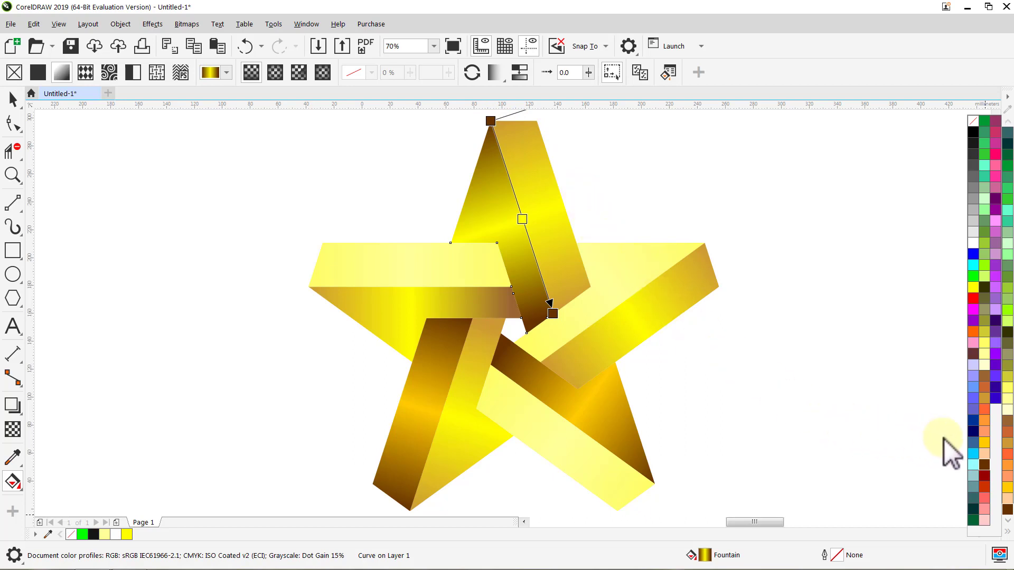
left_click_drag(985, 444, 524, 222)
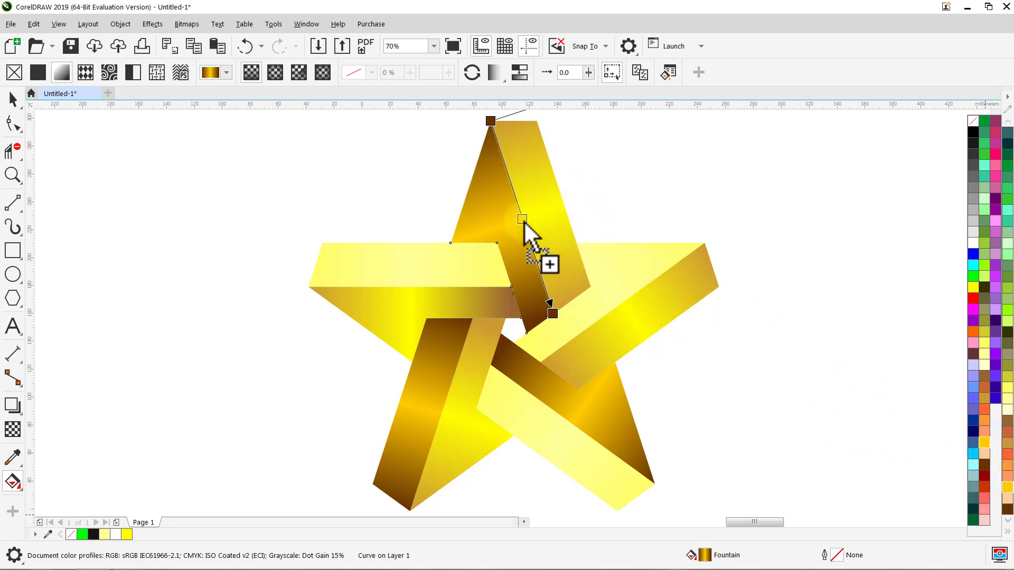
Group all the pieces of the star into one object
key("space")
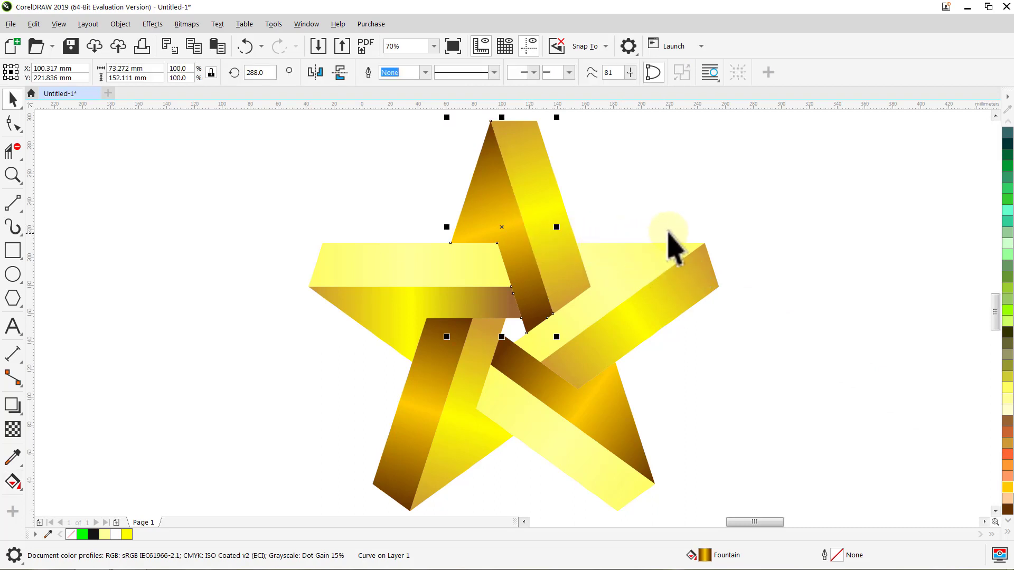
left_click(670, 222)
key("ctrl+a")
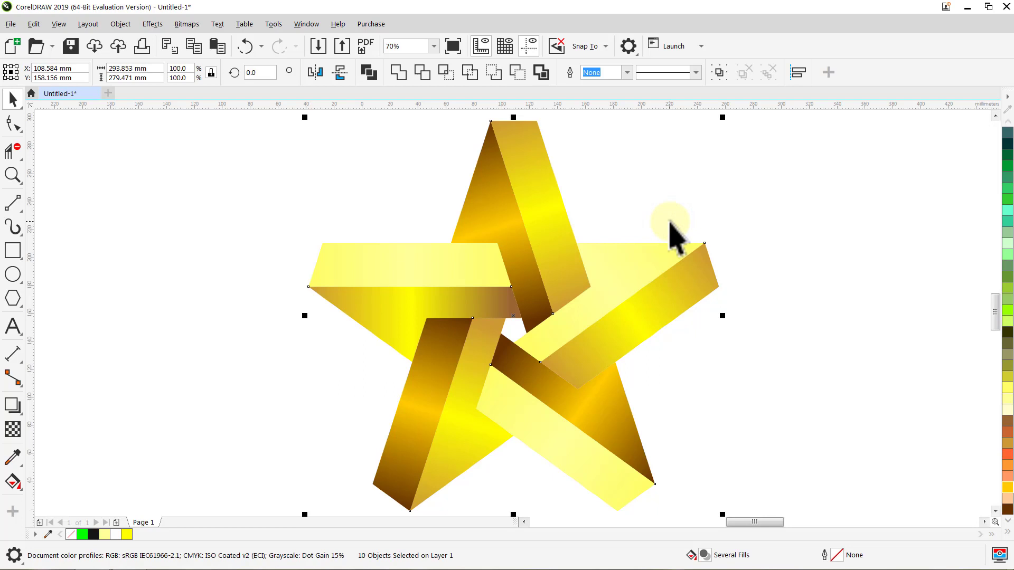
key("ctrl+g")
left_click(670, 222)
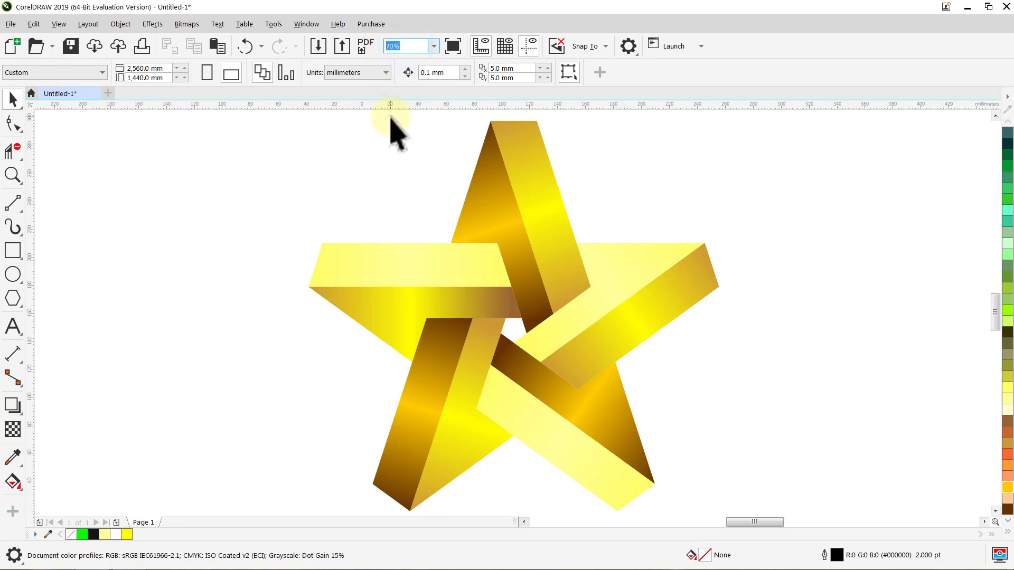
Centre the star group on the page and enlarge it proportionally about its centre to about 458.7%
type("13")
key("Return")
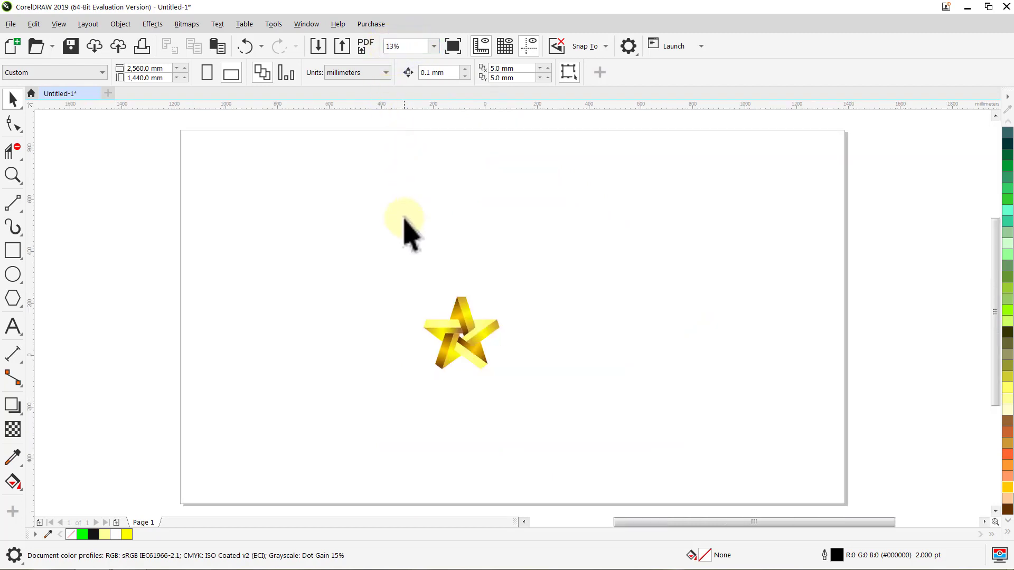
left_click(435, 327)
key("p")
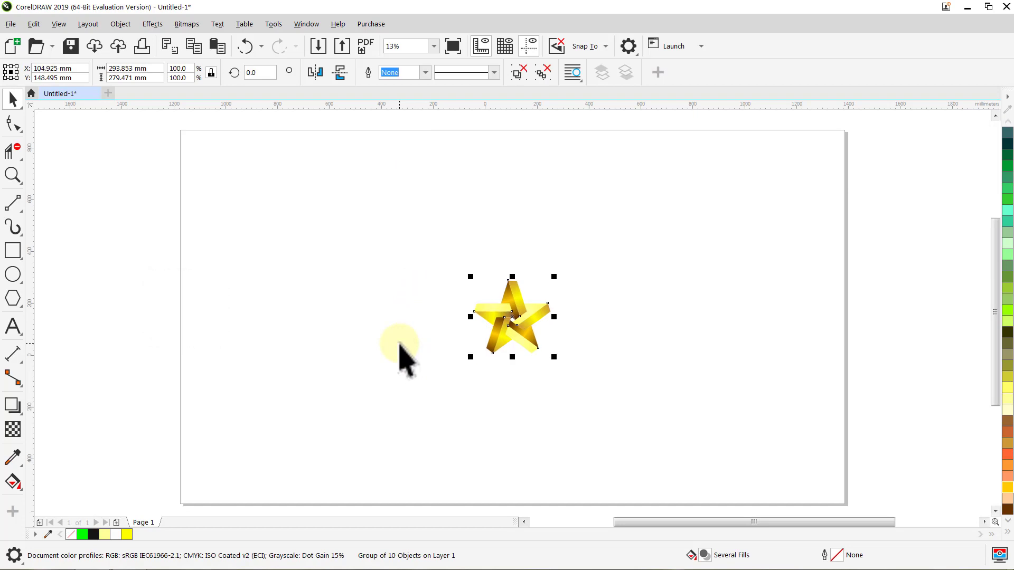
left_click_drag(553, 276, 758, 150)
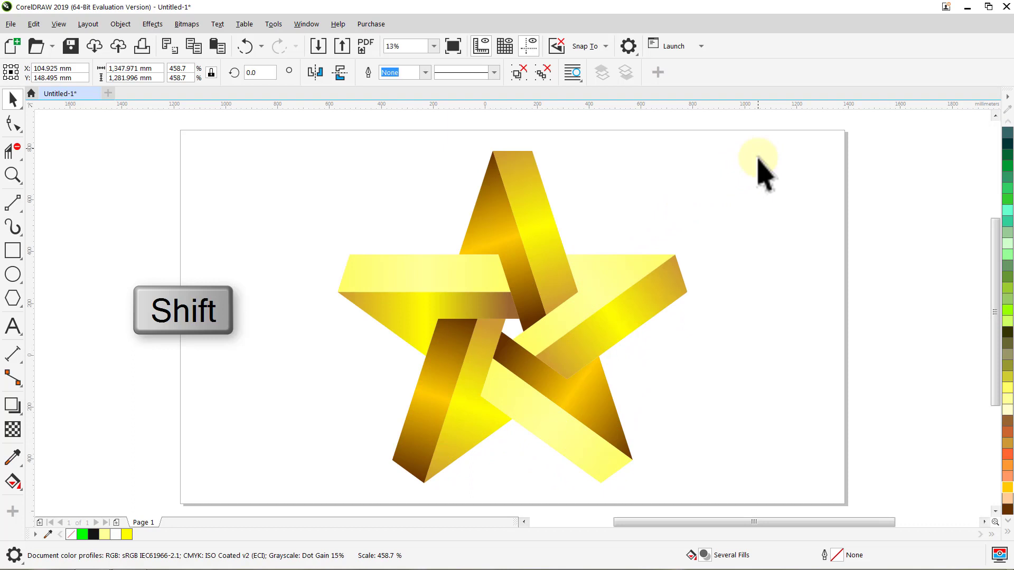
left_click(765, 239)
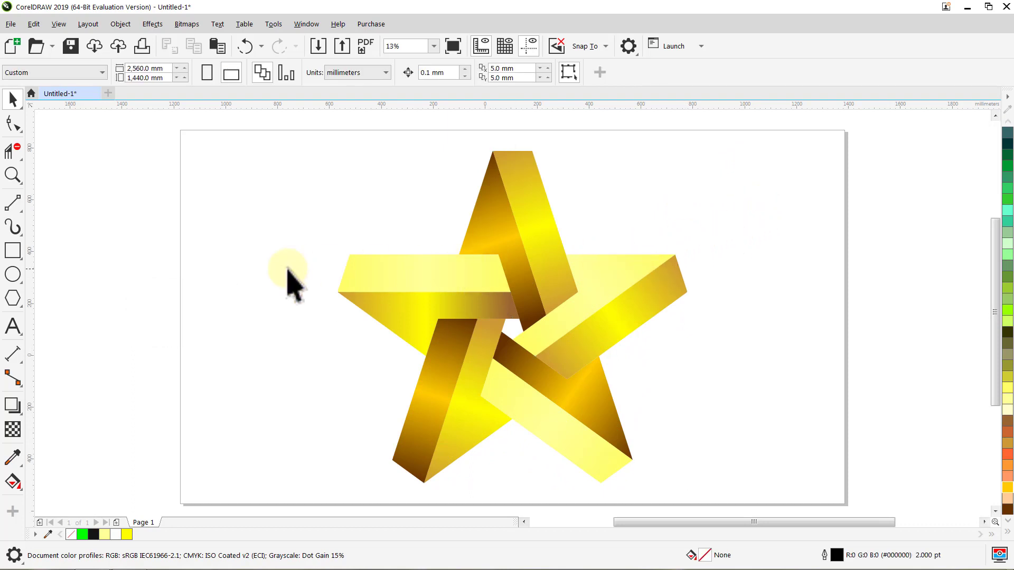
Add a page-sized 2,560 × 1,440 mm rectangle behind the star and set its outline to None
double_click(14, 250)
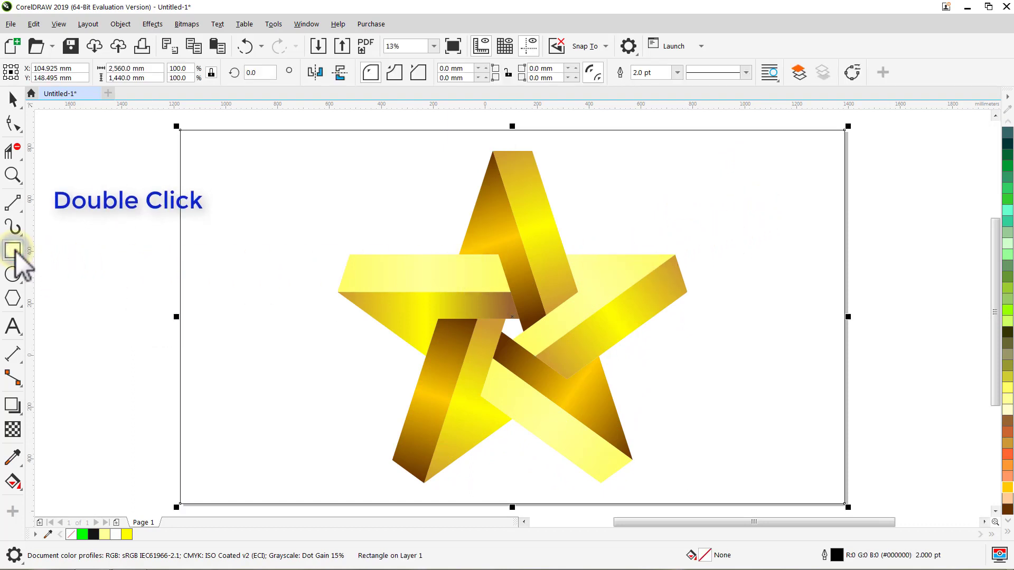
key("space")
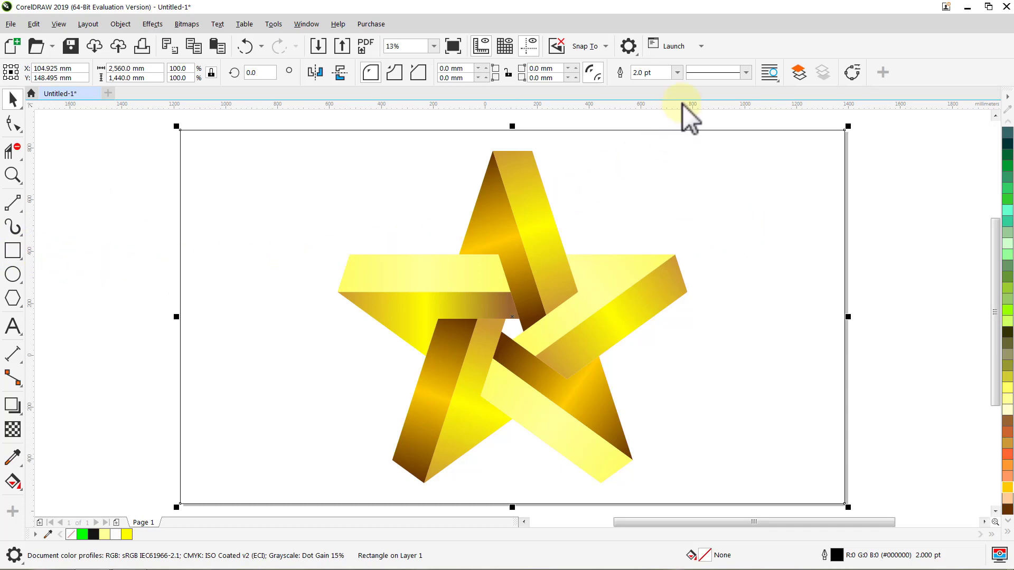
left_click(678, 73)
left_click(674, 84)
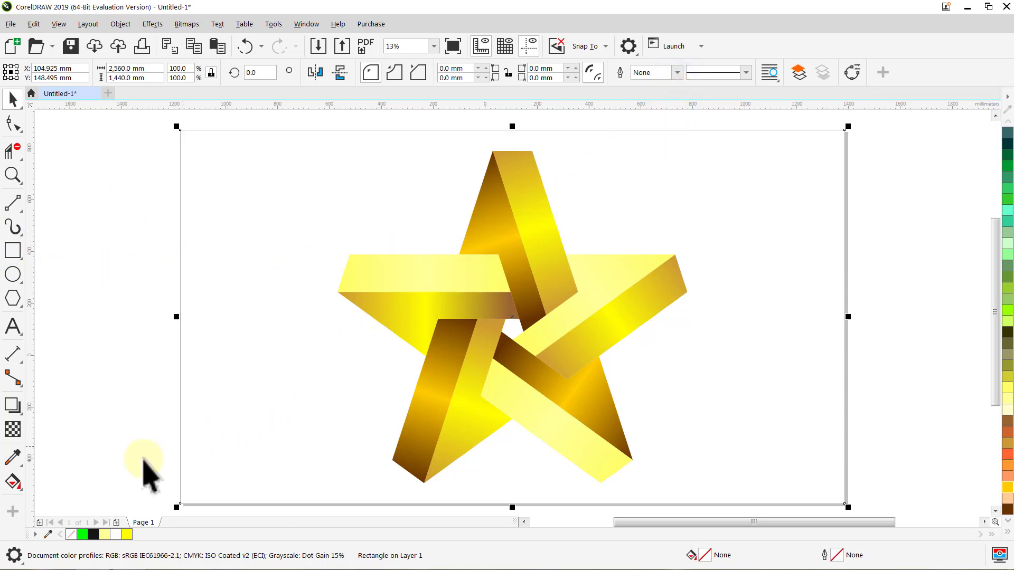
Fill the background rectangle with an elliptical fountain fill, white centre to black, centred slightly lower and widened past the page's side edges
left_click(13, 481)
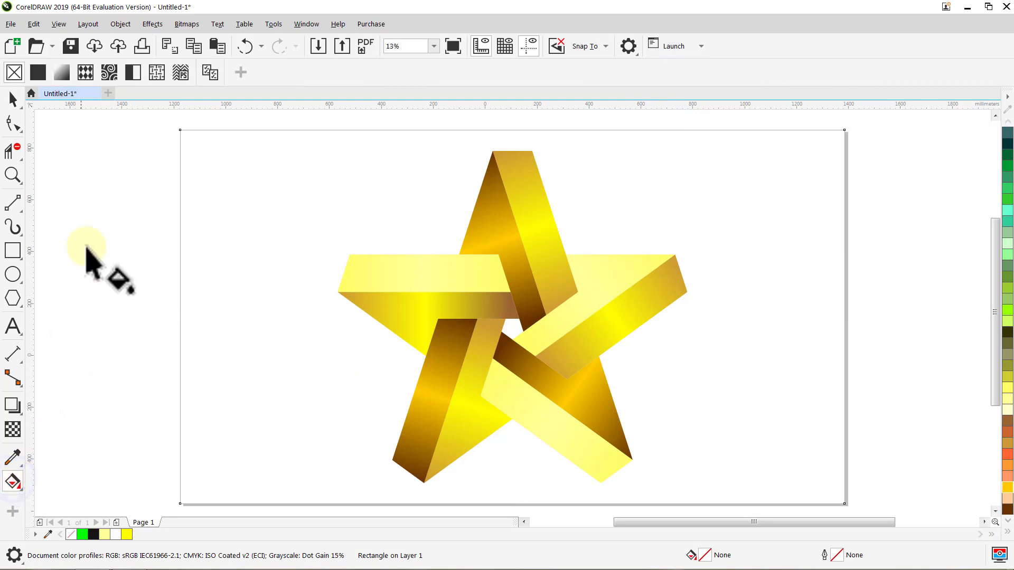
left_click(62, 77)
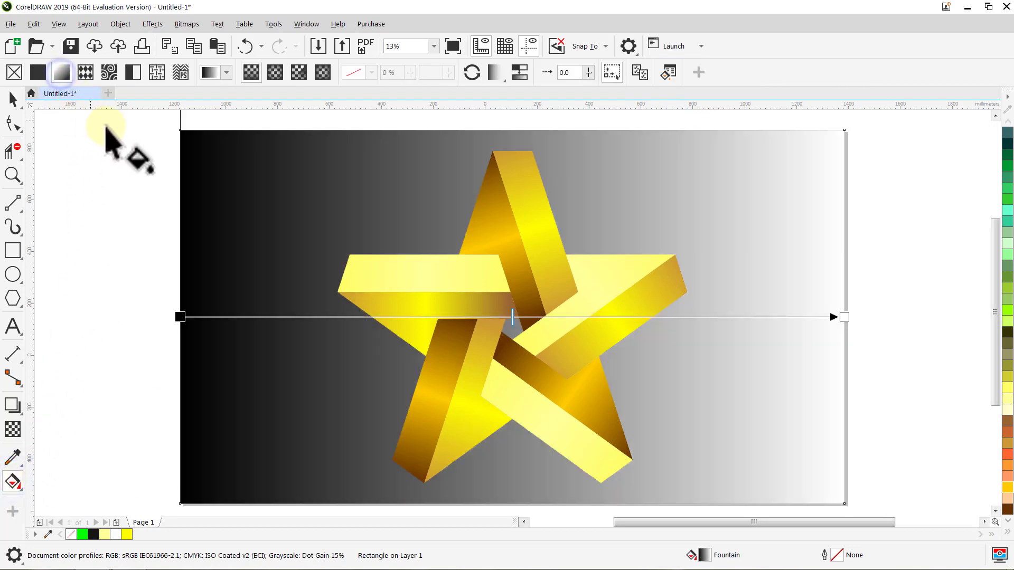
left_click(274, 73)
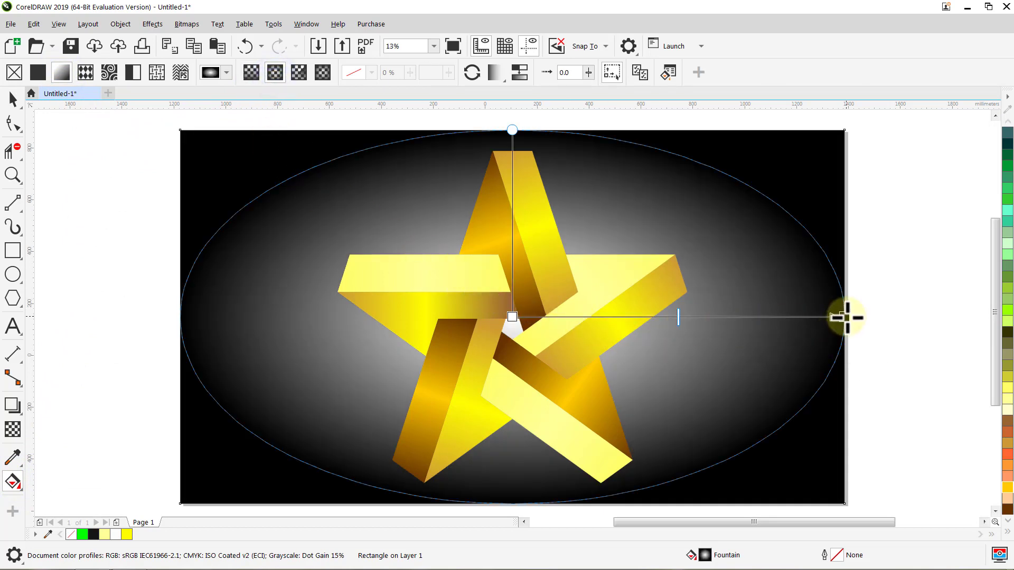
left_click_drag(843, 317, 708, 317)
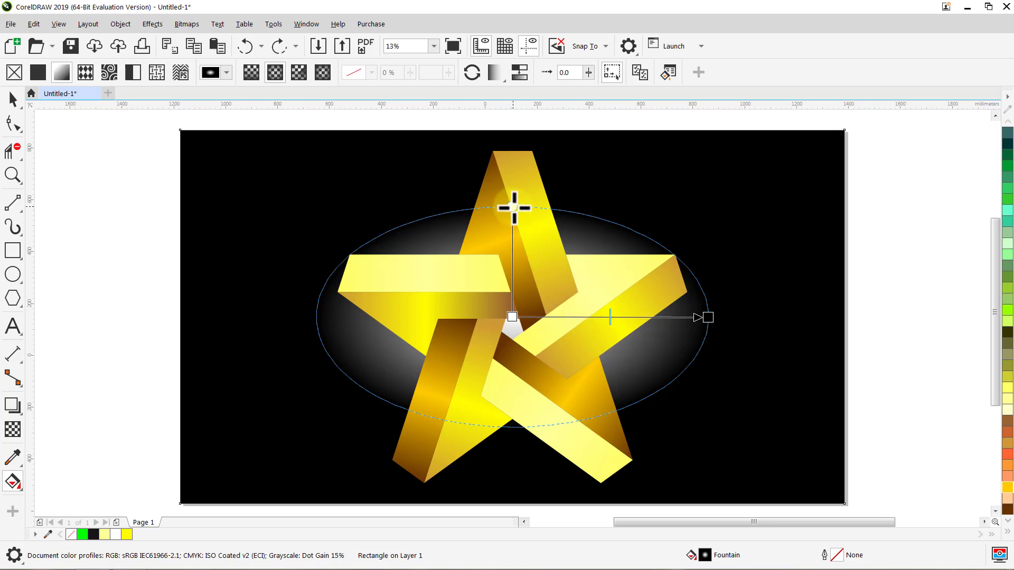
left_click_drag(512, 207, 512, 151)
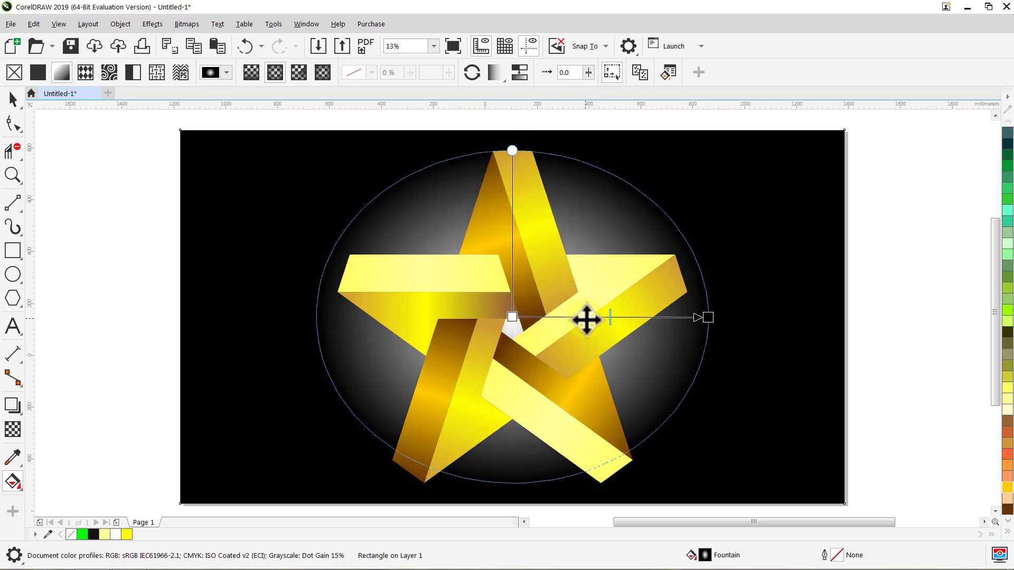
left_click_drag(586, 319, 586, 331)
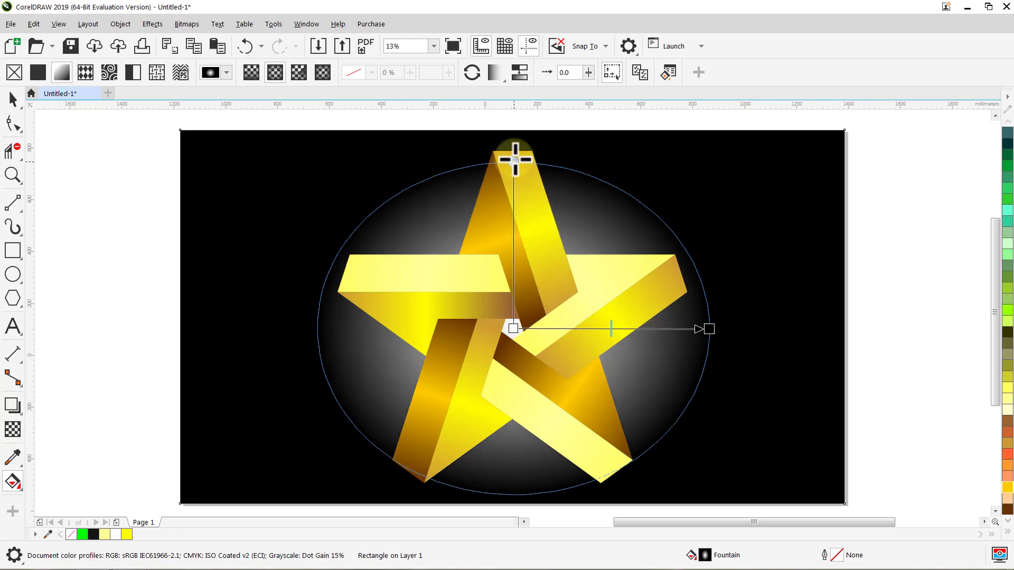
left_click_drag(516, 159, 513, 138)
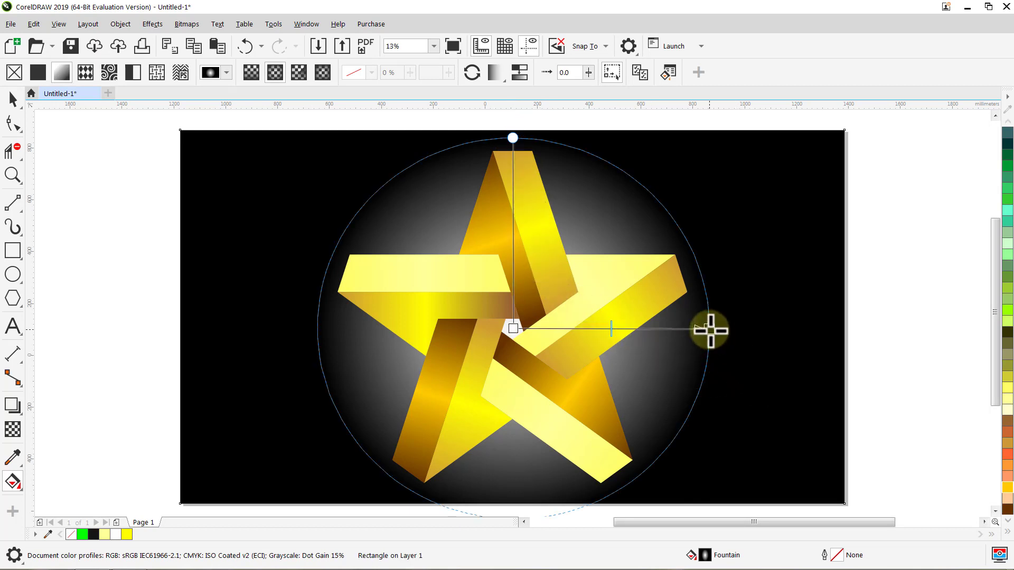
left_click_drag(710, 330, 899, 332)
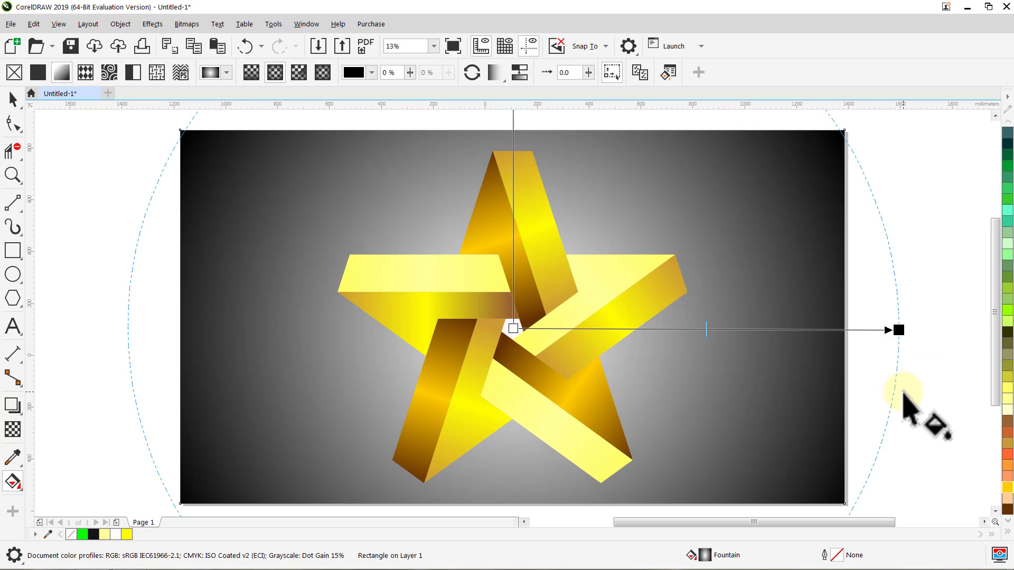
Set the background fountain fill's centre colour to white and its outer end colour to RGB 248, 248, 222
left_click(1007, 532)
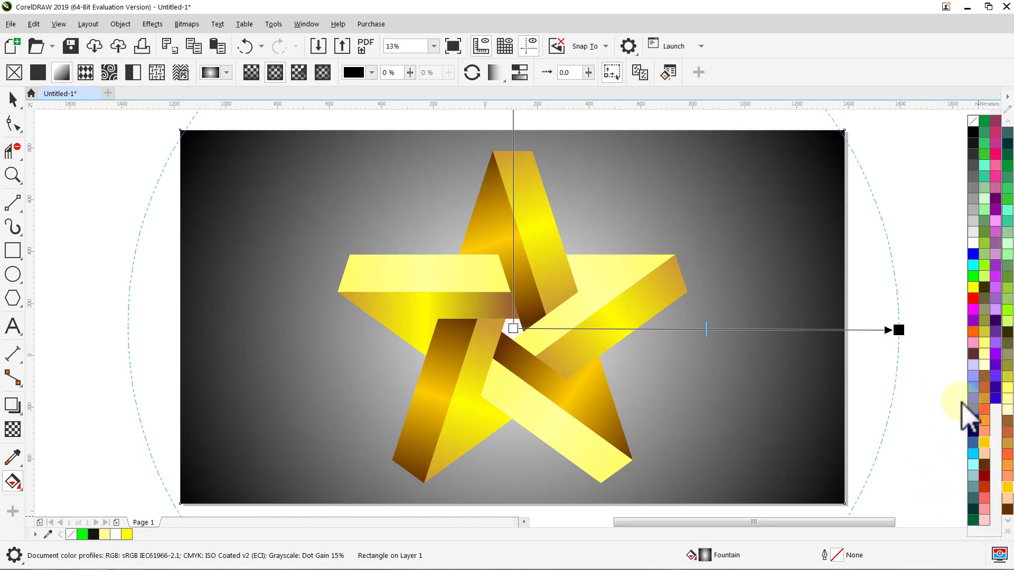
left_click_drag(974, 247, 516, 343)
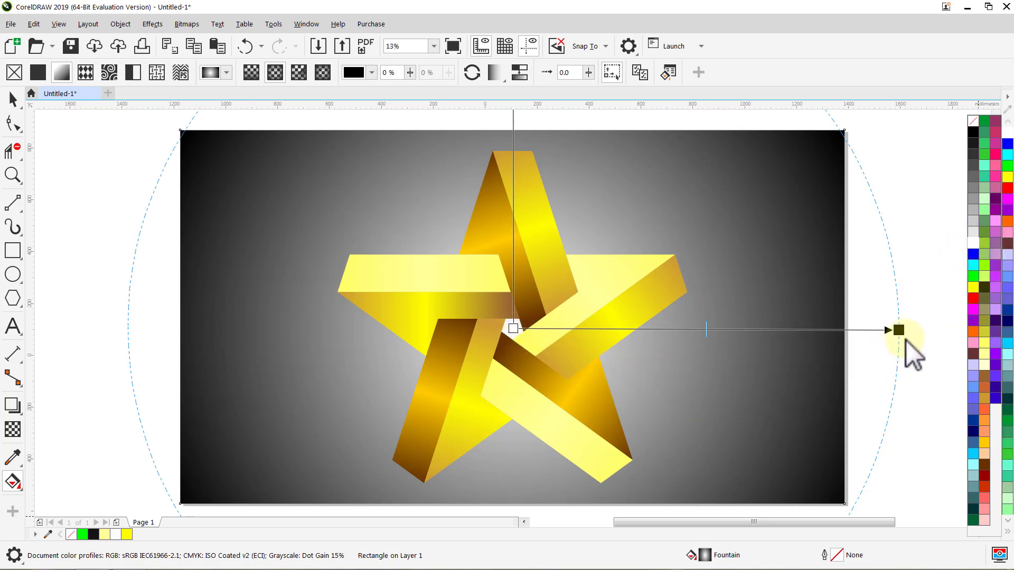
left_click(898, 330)
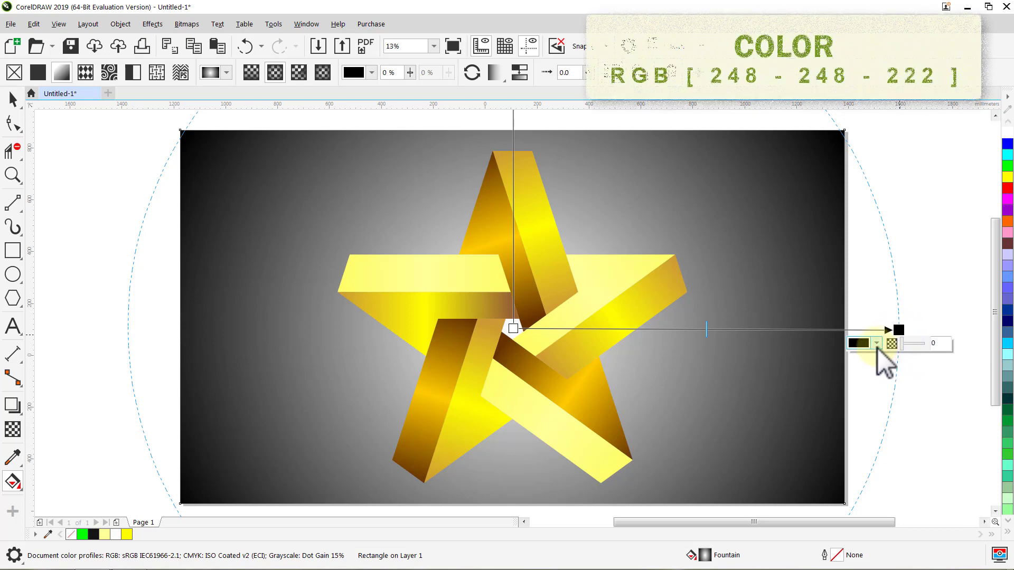
left_click(876, 343)
left_click(987, 403)
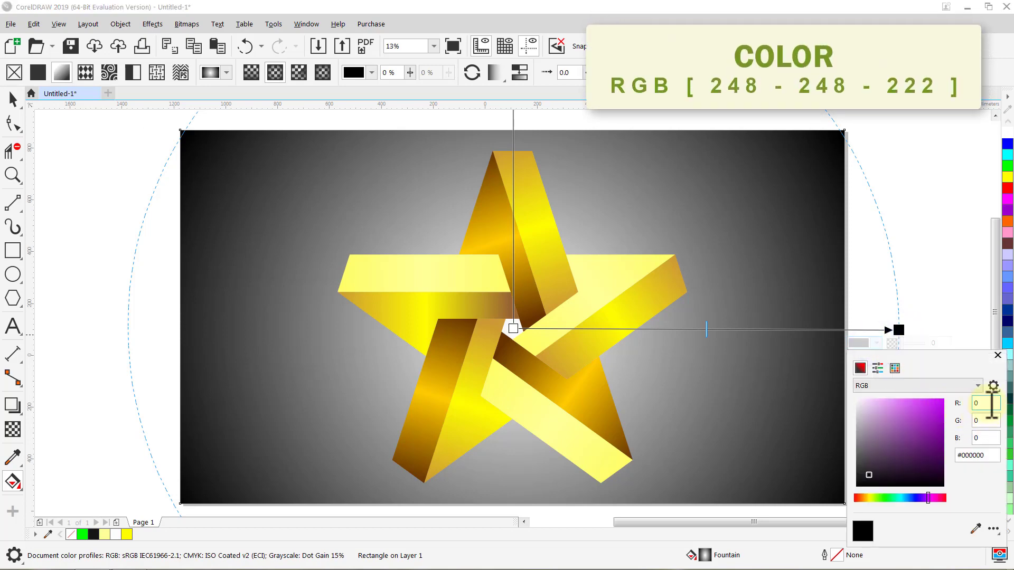
type("248")
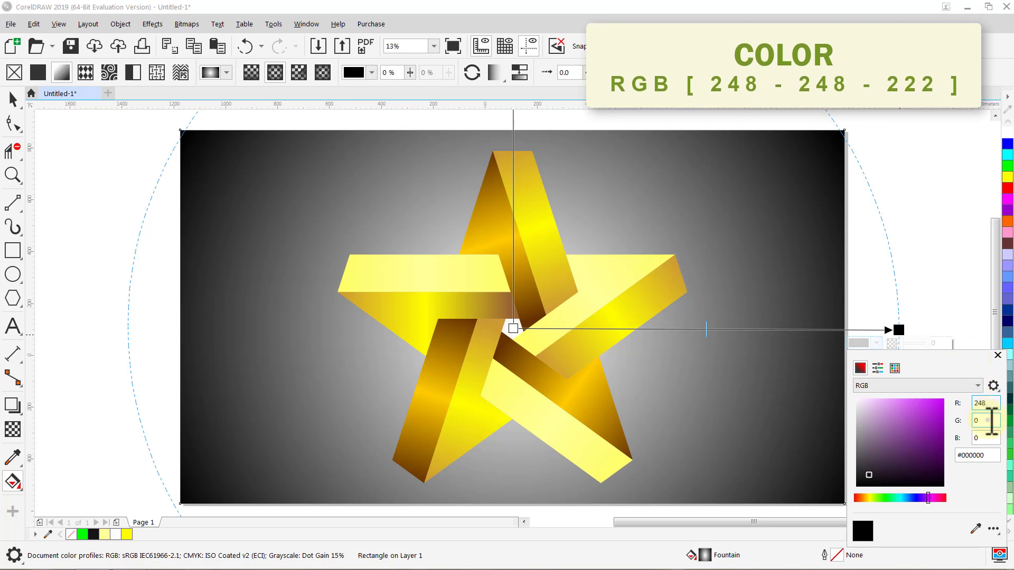
left_click(986, 420)
type("24")
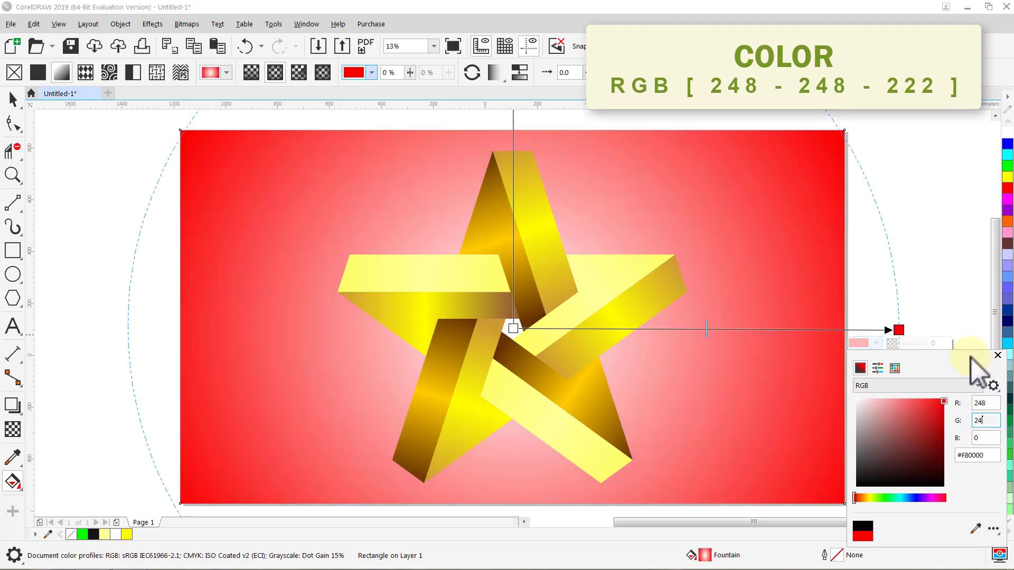
type("8")
left_click(984, 438)
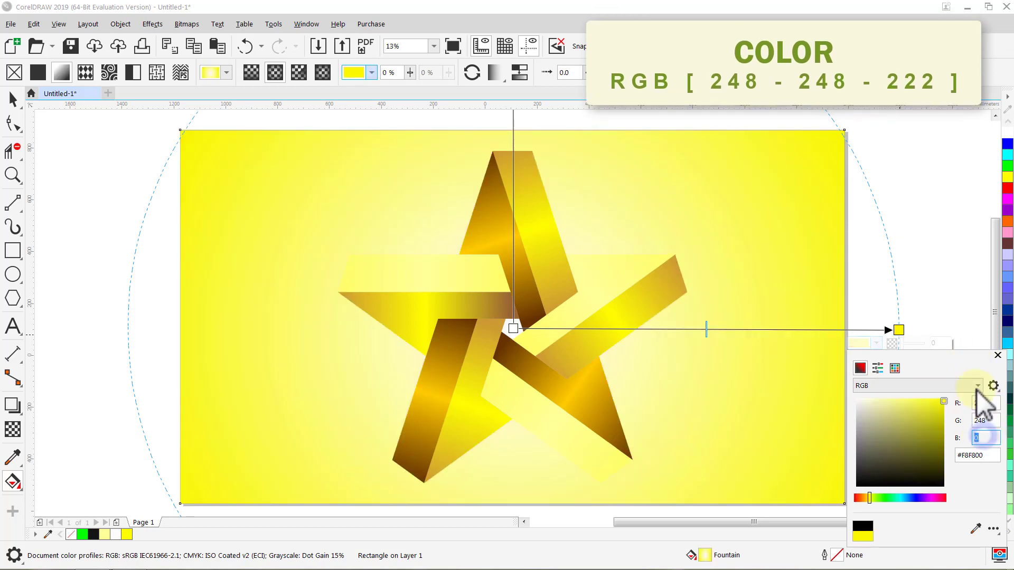
type("222")
key("Return")
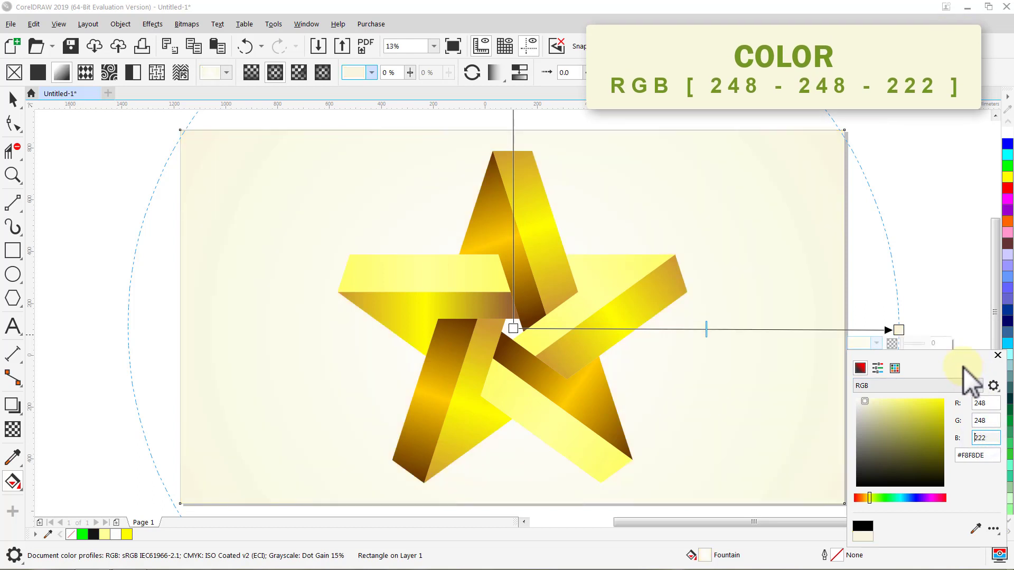
left_click(995, 355)
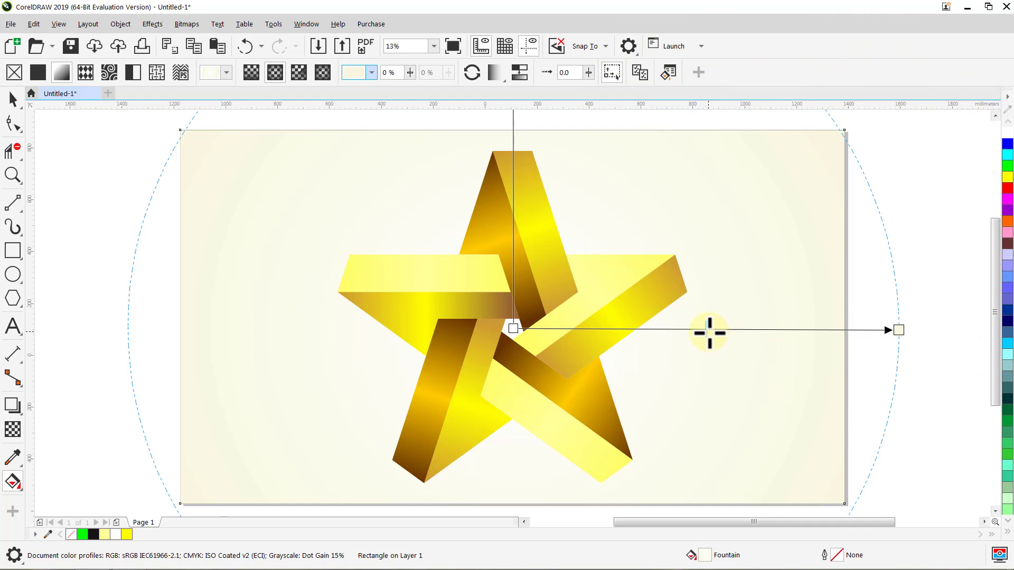
Shift the background gradient's midpoint outward, close to its outer colour node, and deselect the rectangle
left_click_drag(753, 333, 833, 367)
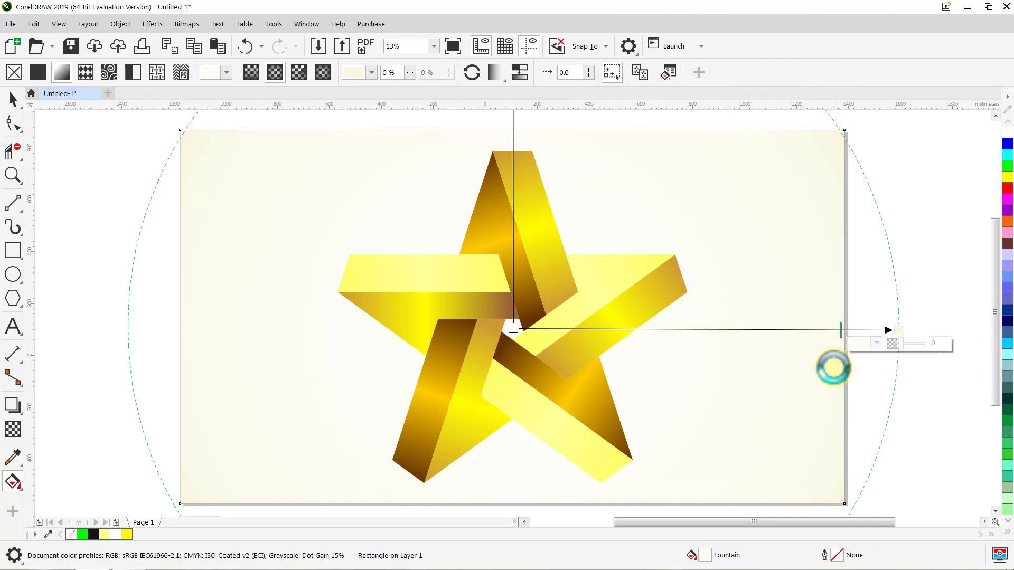
key("space")
left_click(895, 373)
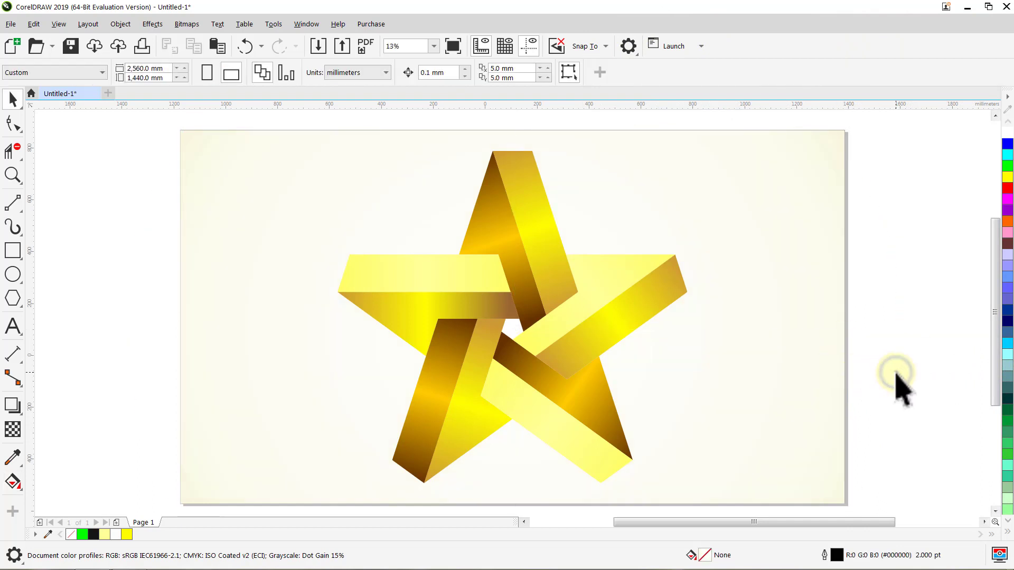
Group the star with the background rectangle and show the finished artwork in a full-screen preview
key("ctrl+a")
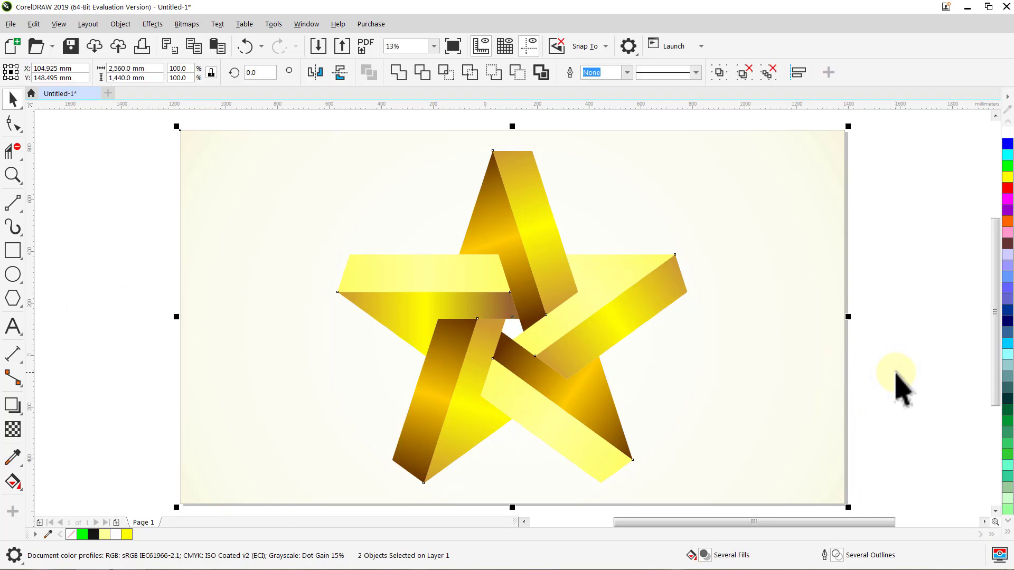
key("ctrl+g")
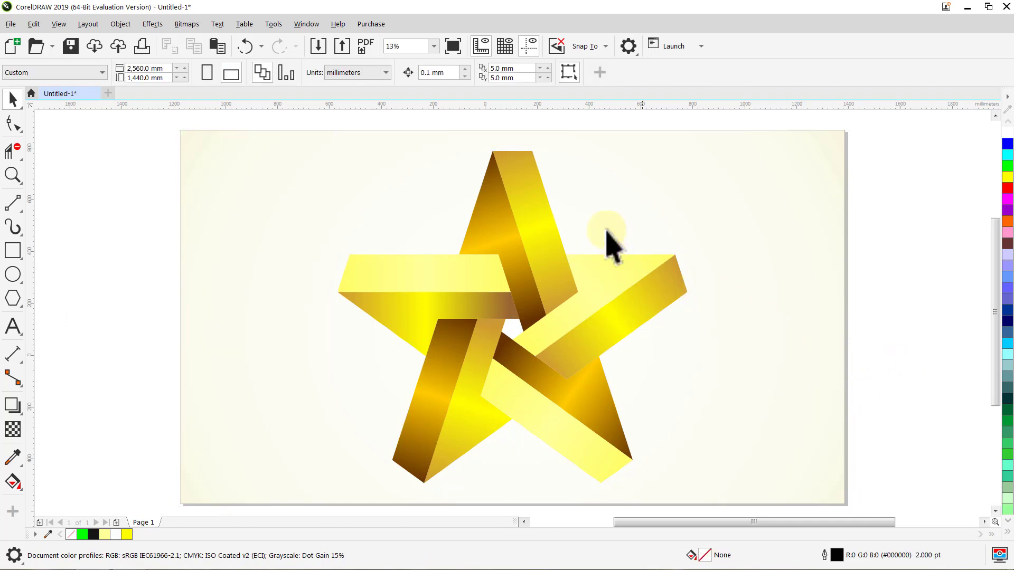
left_click(452, 46)
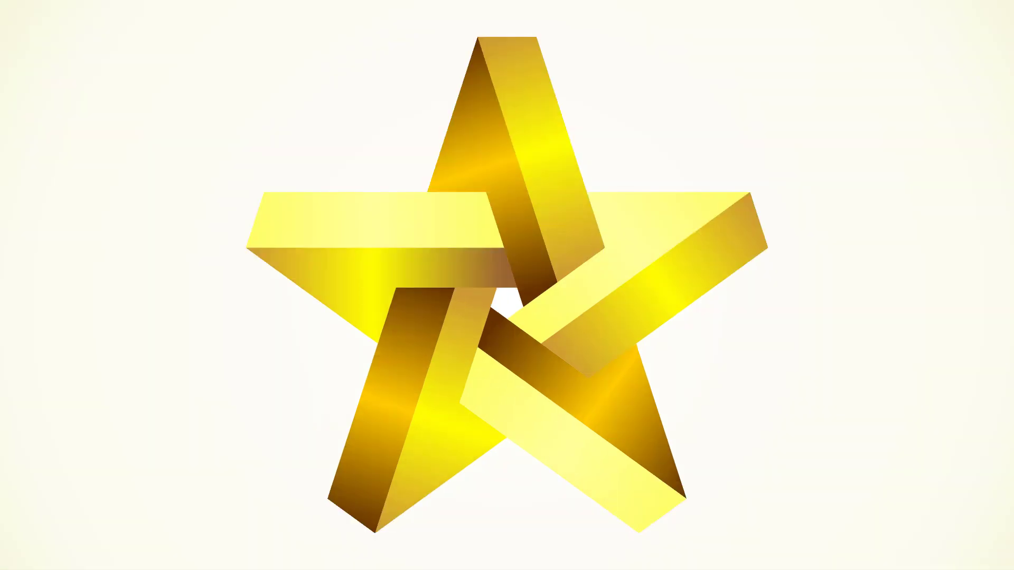